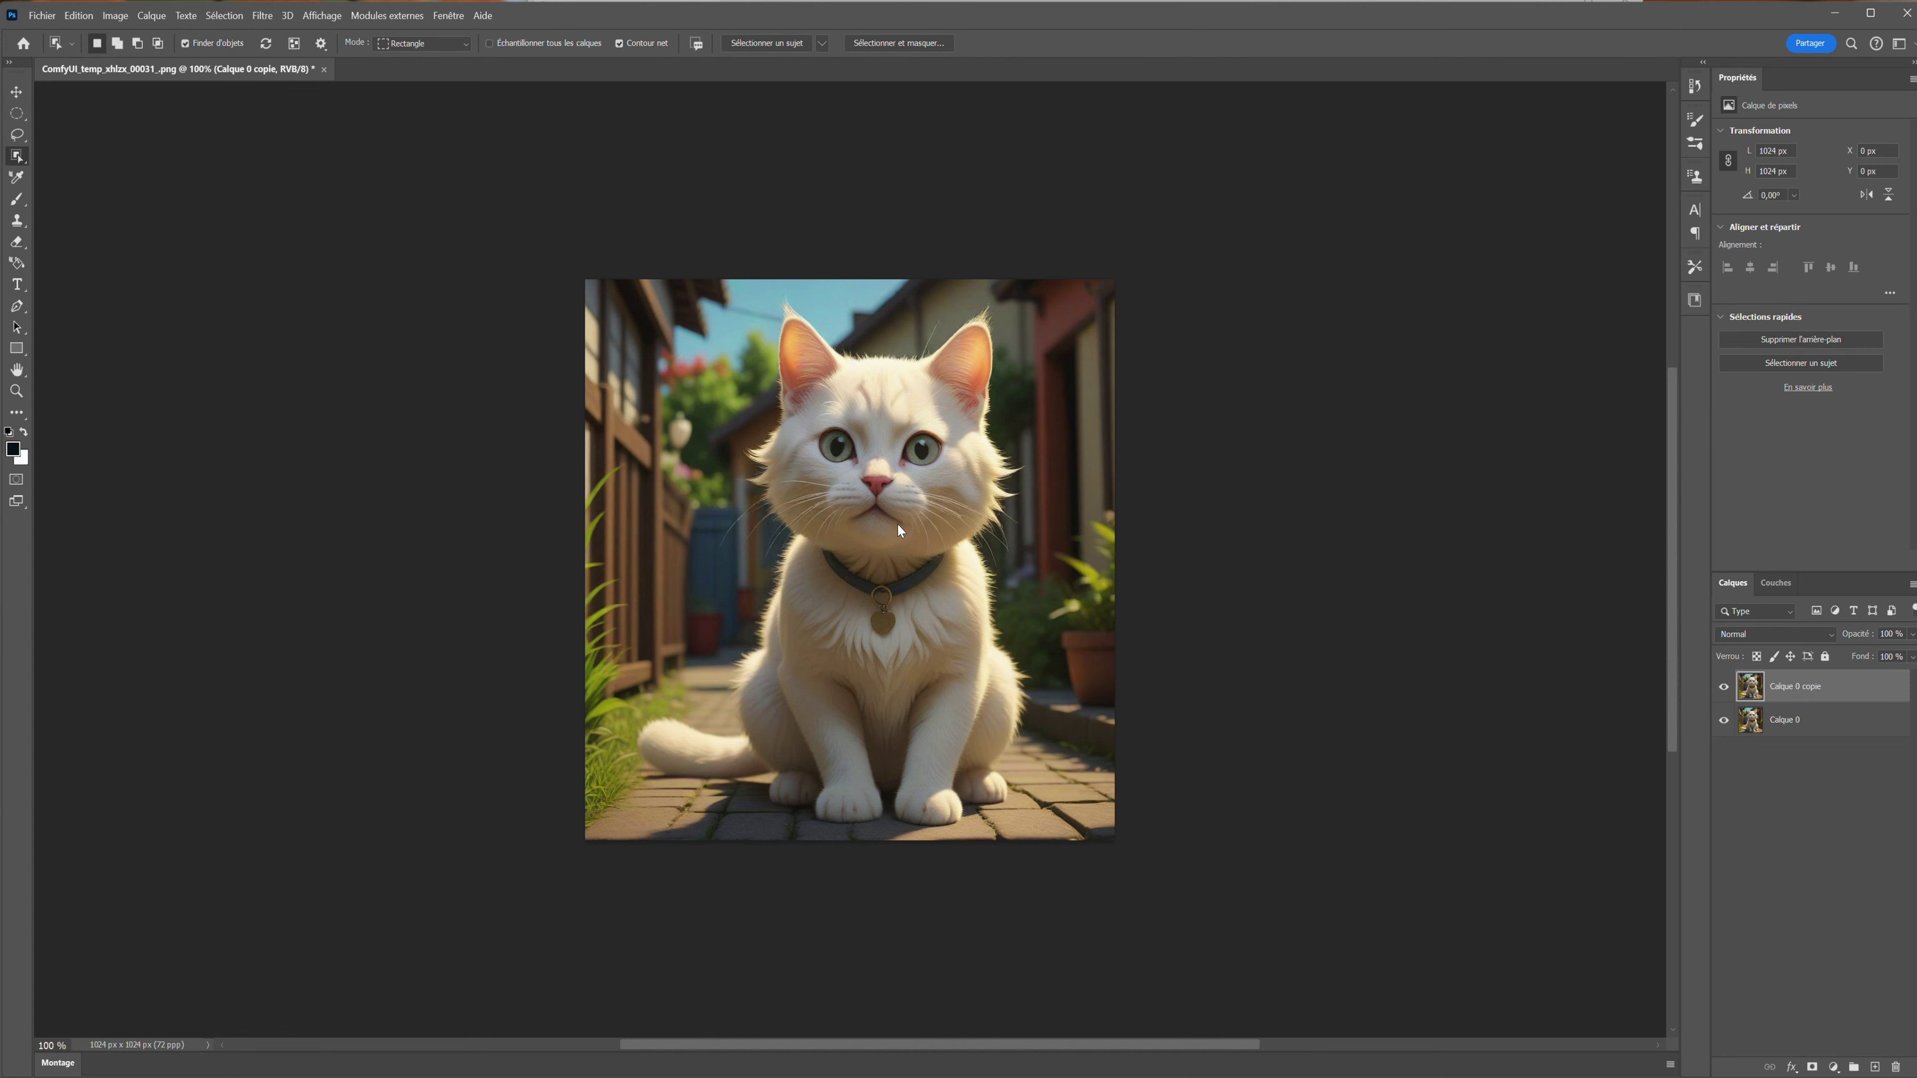
- Copy the cat onto its own layer and hide both full-image layers beneath it
{"action": "right_click", "coordinate": [898, 525]}
{"action": "left_click", "coordinate": [943, 648]}
{"action": "left_click_drag", "start_coordinate": [1724, 720], "coordinate": [1724, 754]}
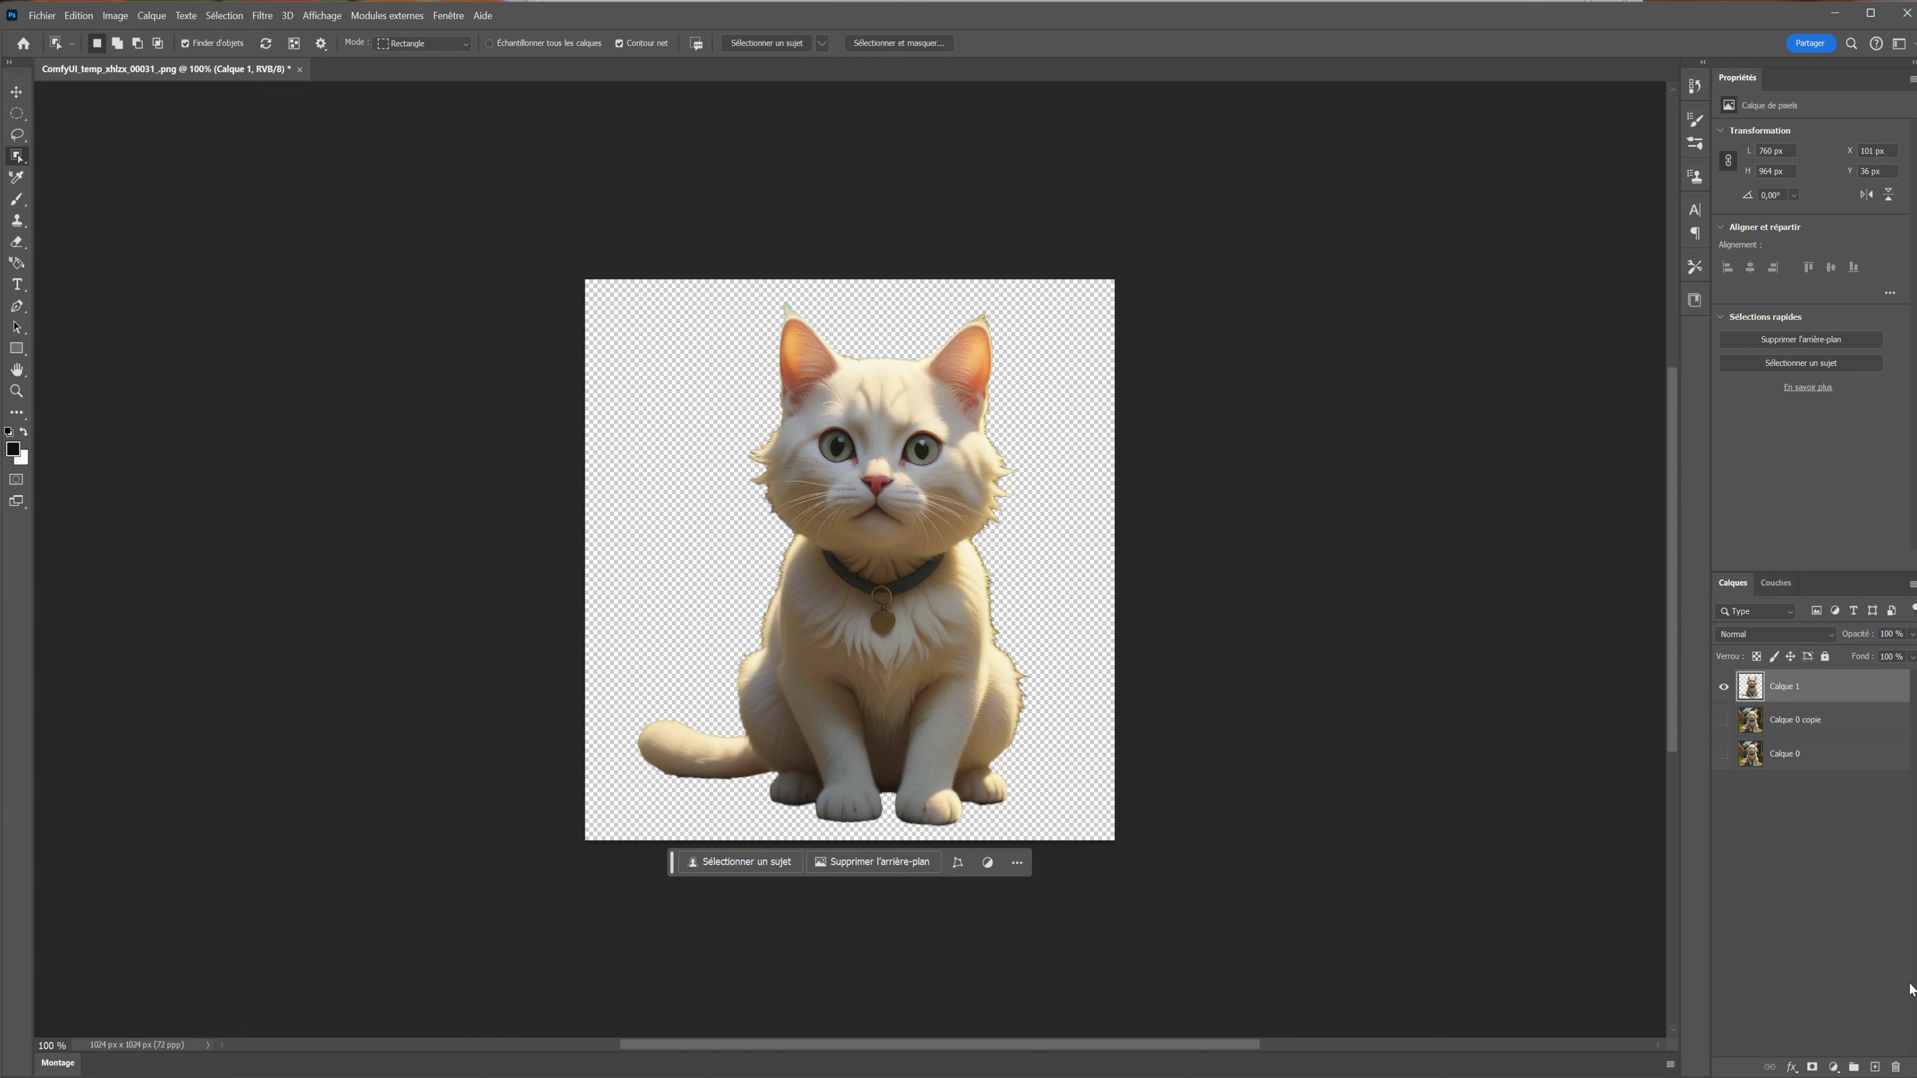
- Add a layer beneath the cut-out cat and fill it with the black foreground color at 100% opacity
{"action": "left_click", "coordinate": [1874, 1067]}
{"action": "left_click_drag", "start_coordinate": [1796, 687], "coordinate": [1793, 736]}
{"action": "left_click", "coordinate": [79, 15]}
{"action": "left_click", "coordinate": [93, 258]}
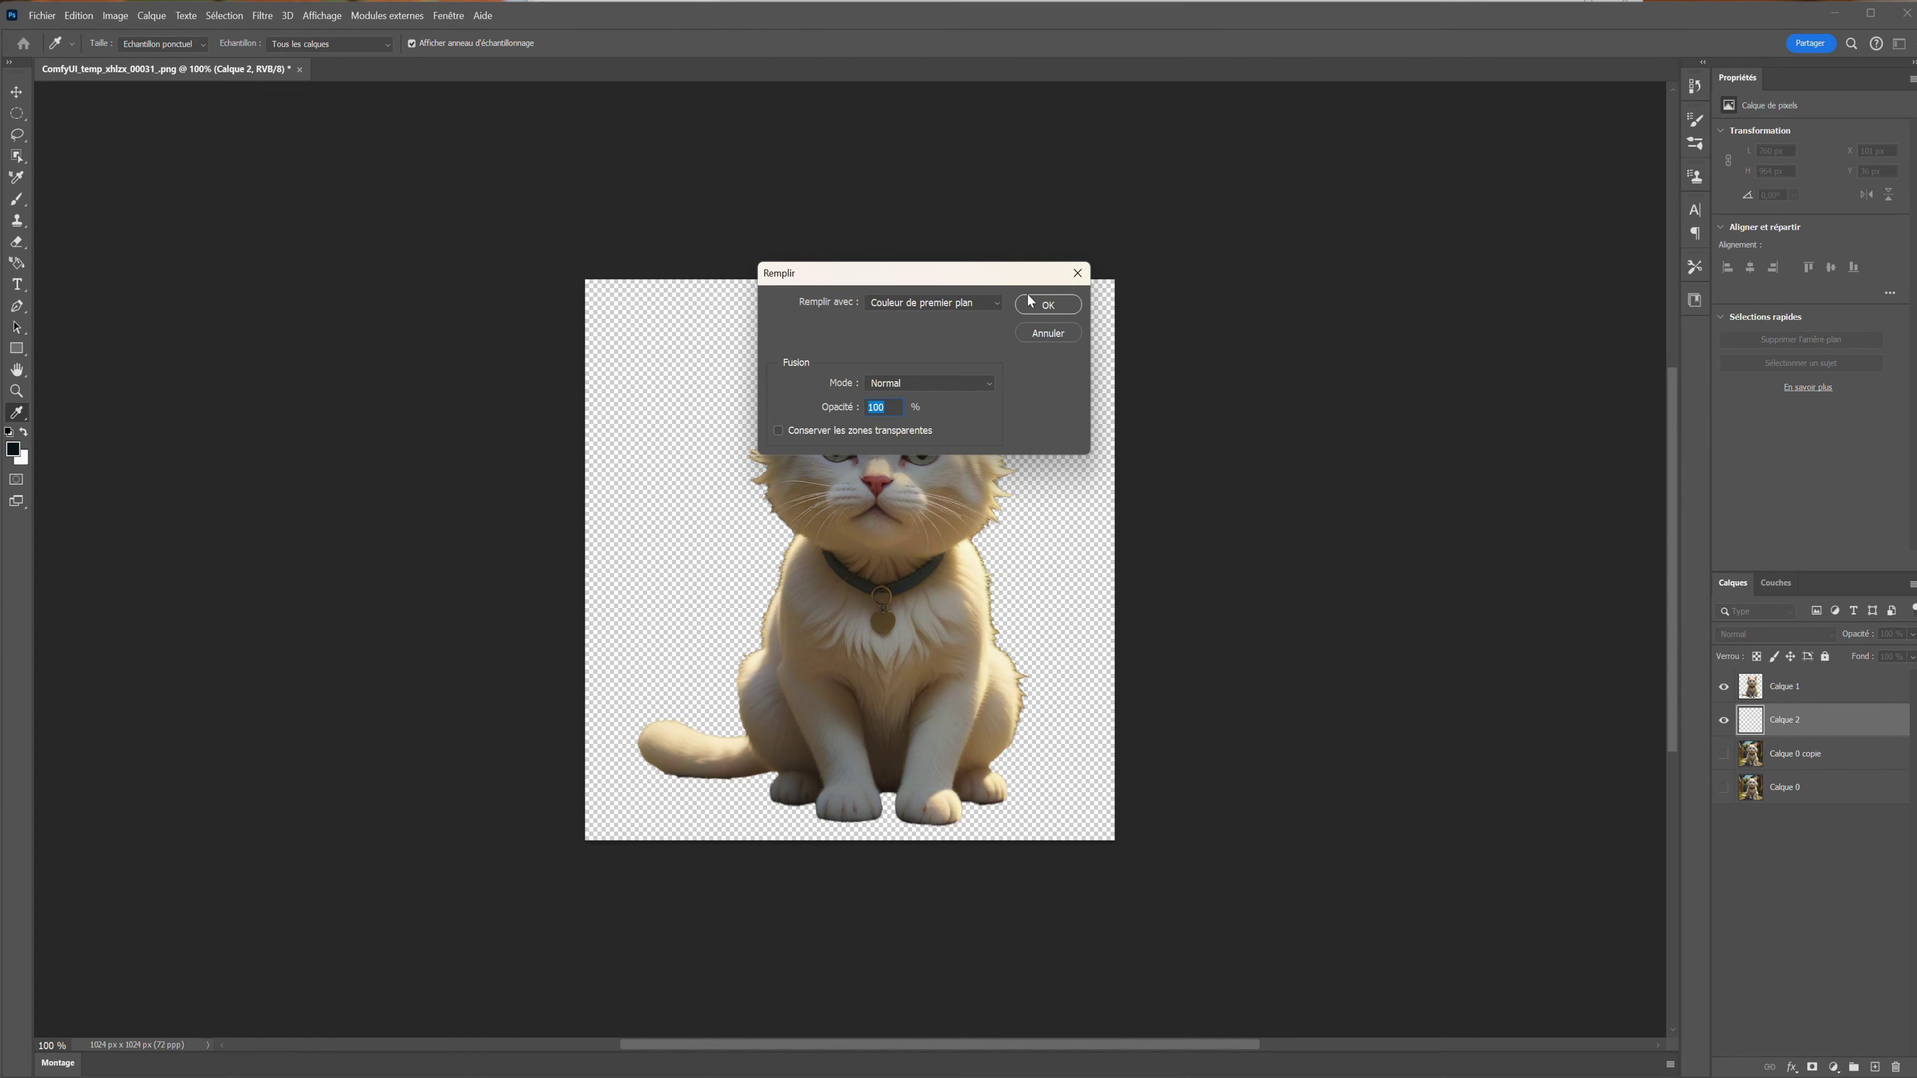
{"action": "left_click", "coordinate": [1048, 308]}
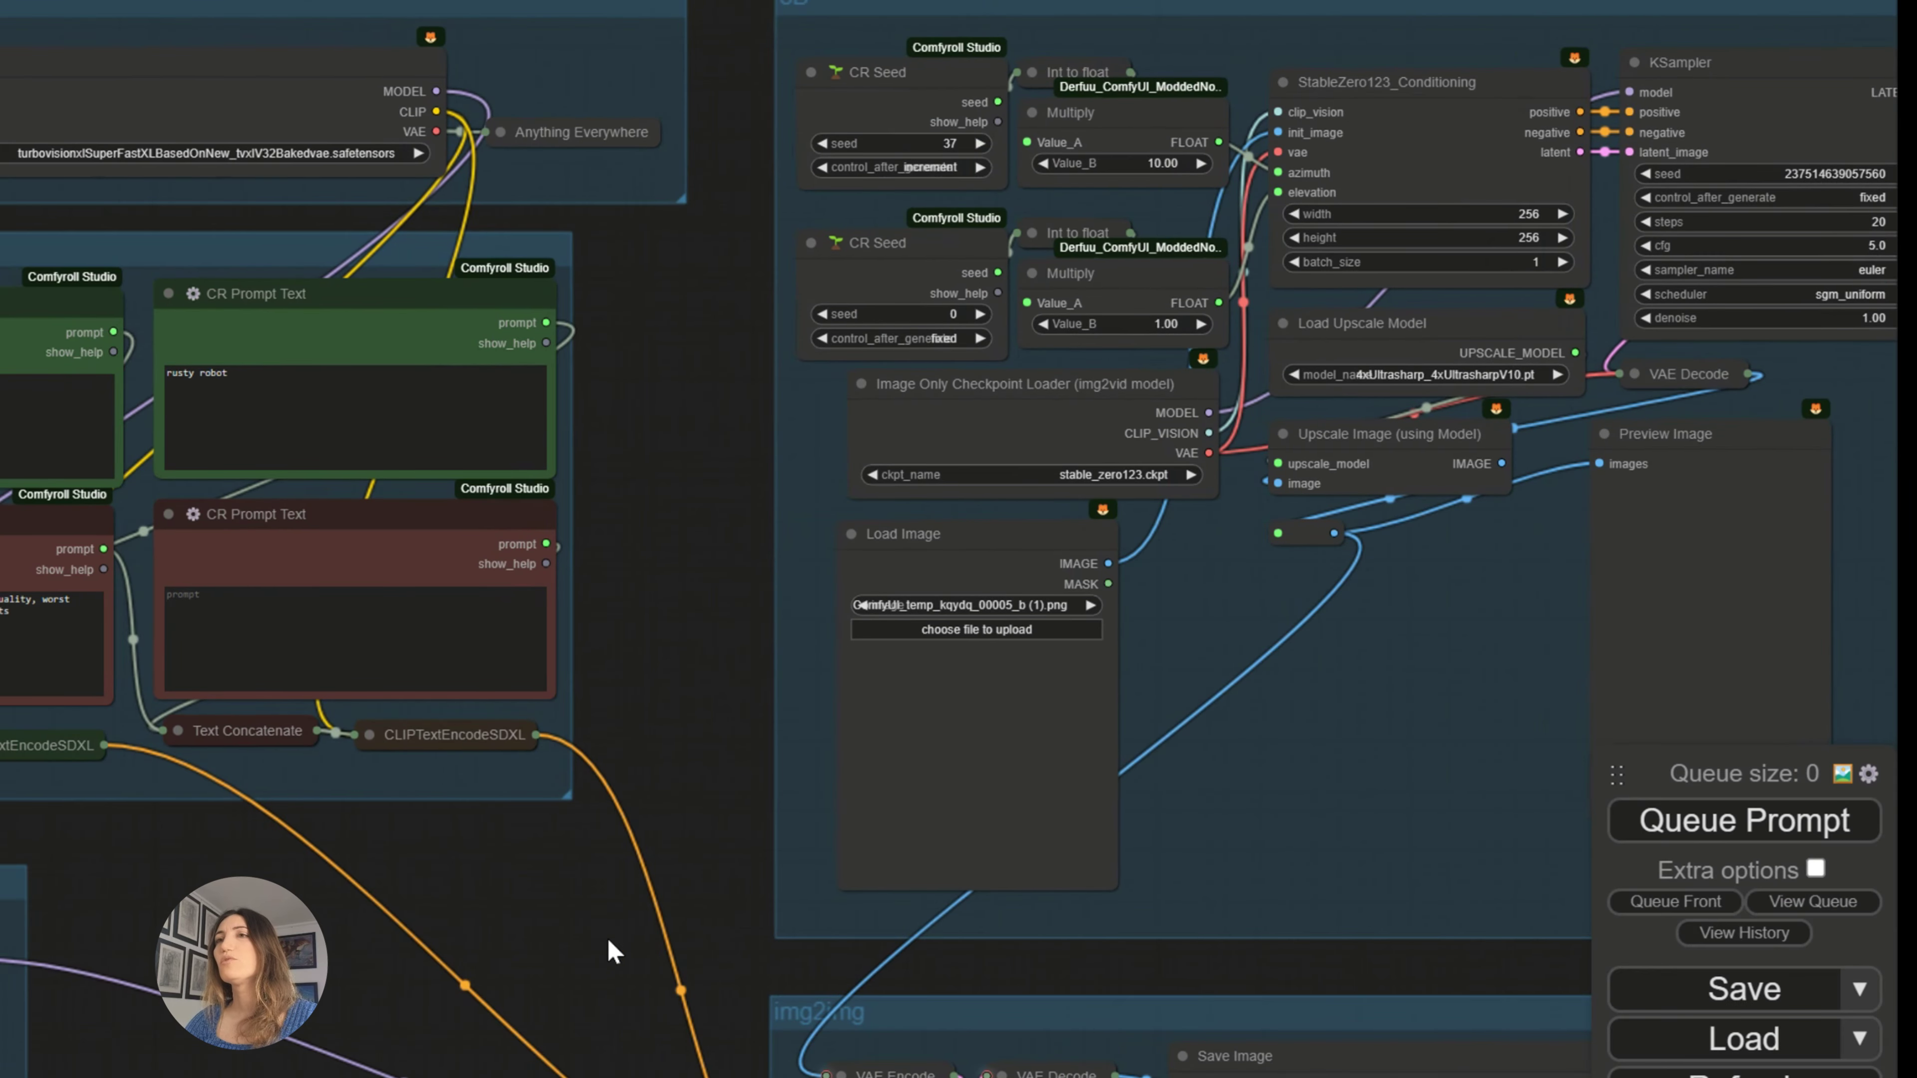
- Switch to ComfyUI and load the saved 3D workflow template
{"action": "left_click_drag", "start_coordinate": [609, 941], "coordinate": [592, 940]}
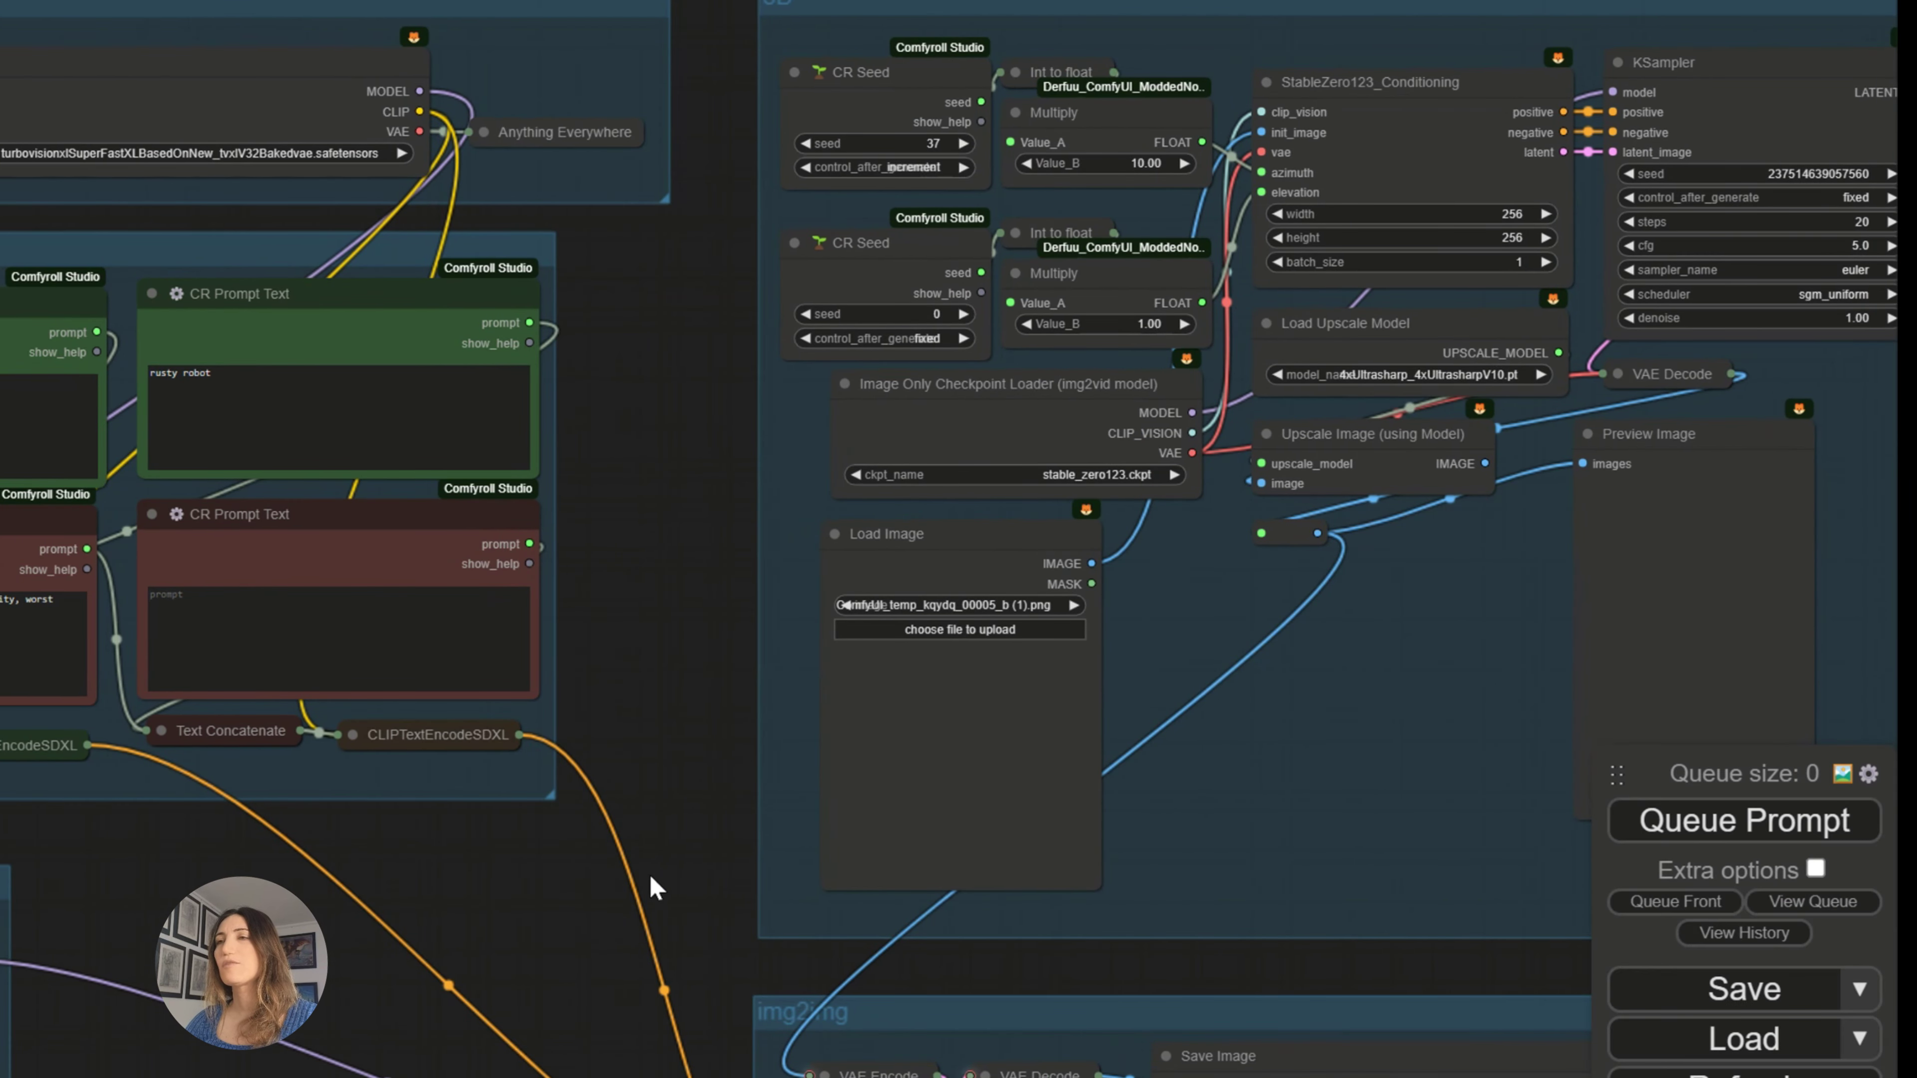
{"action": "left_click_drag", "start_coordinate": [709, 768], "coordinate": [260, 762]}
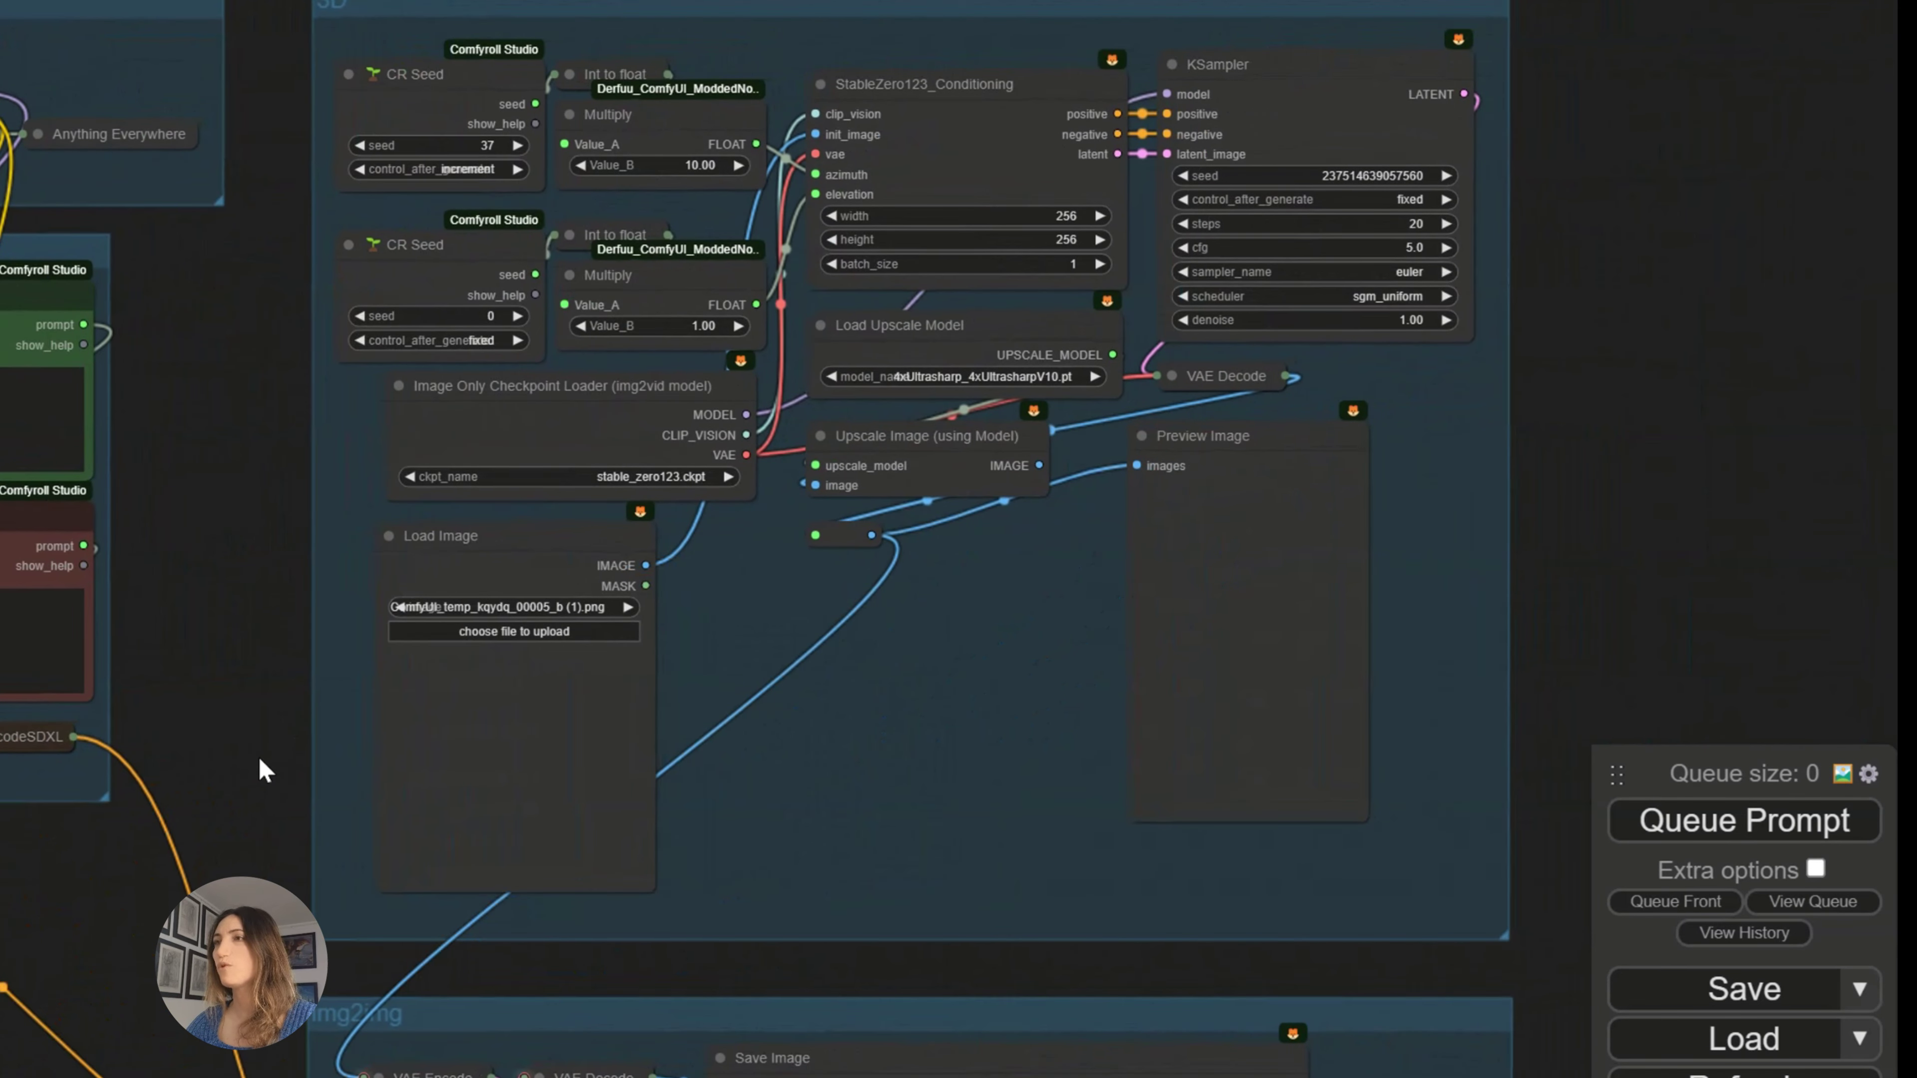
{"action": "left_click", "coordinate": [1859, 1039]}
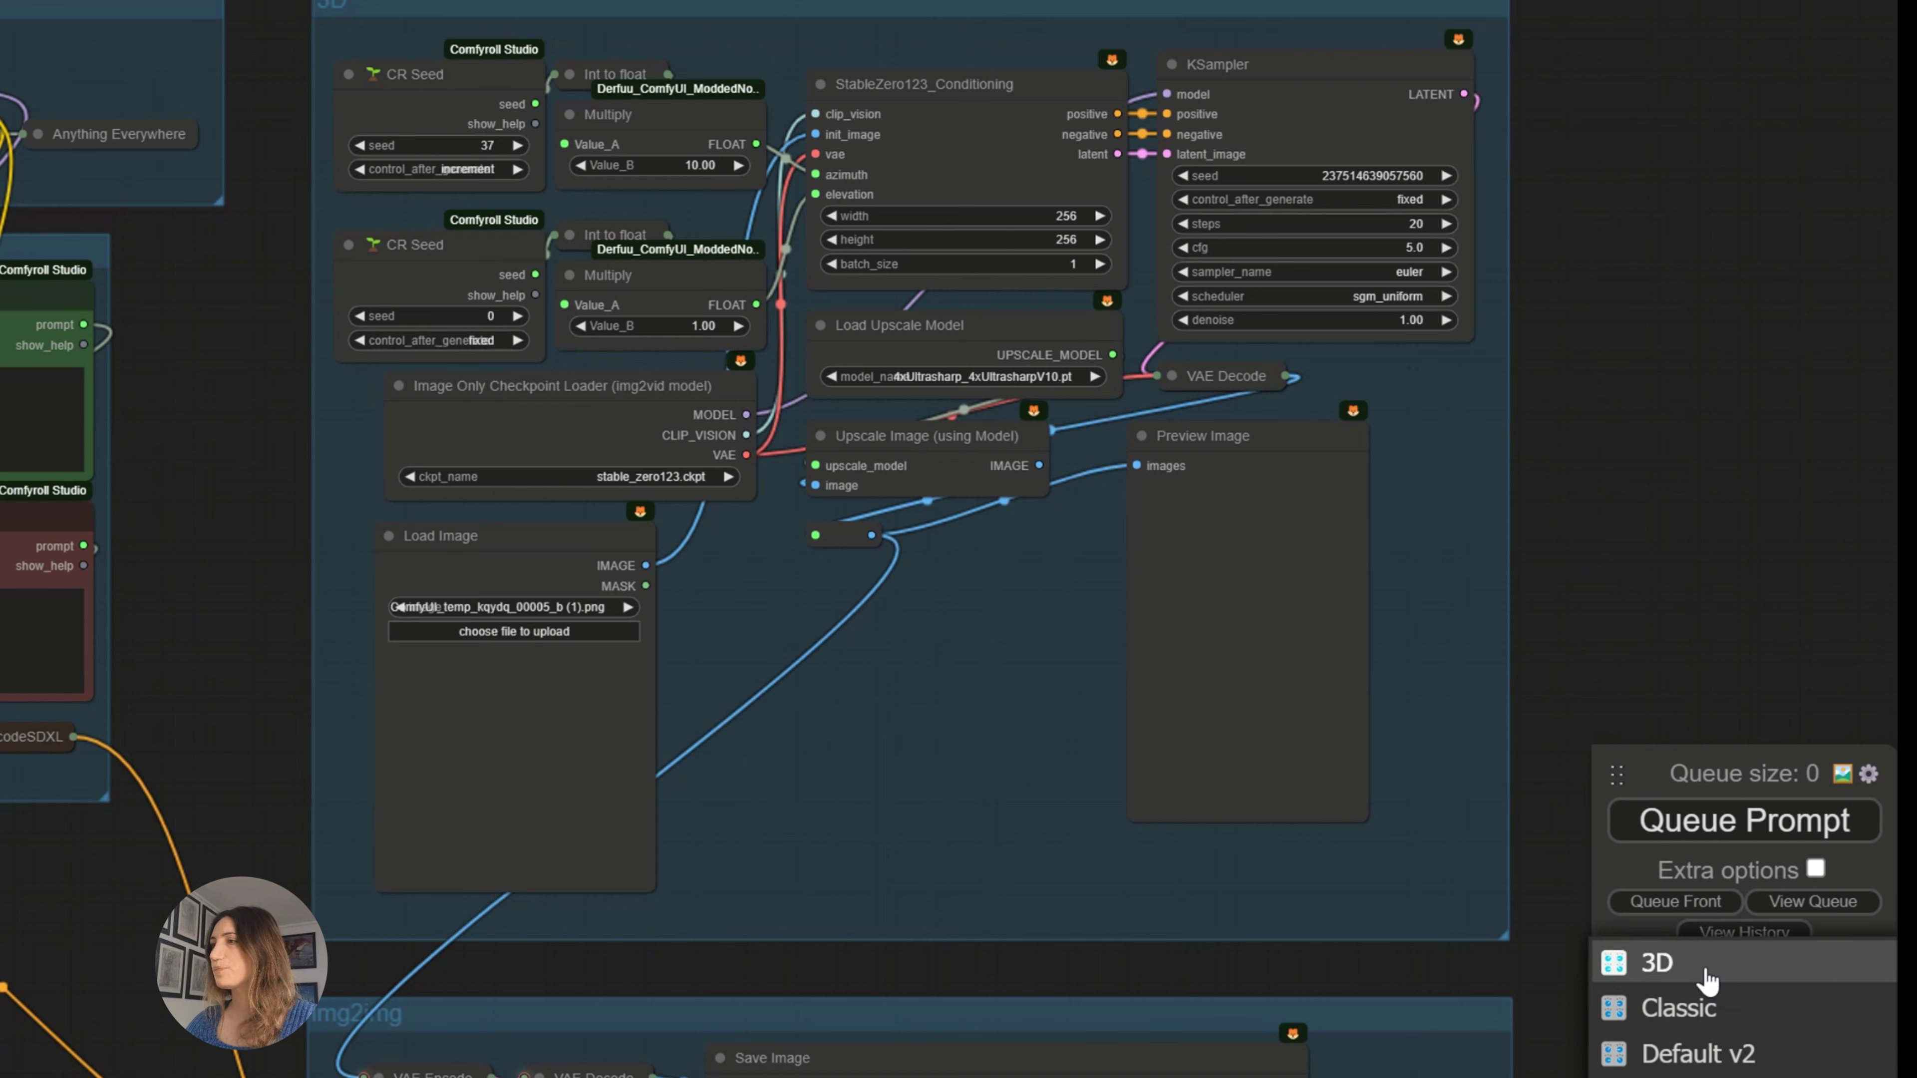
{"action": "left_click", "coordinate": [1706, 972]}
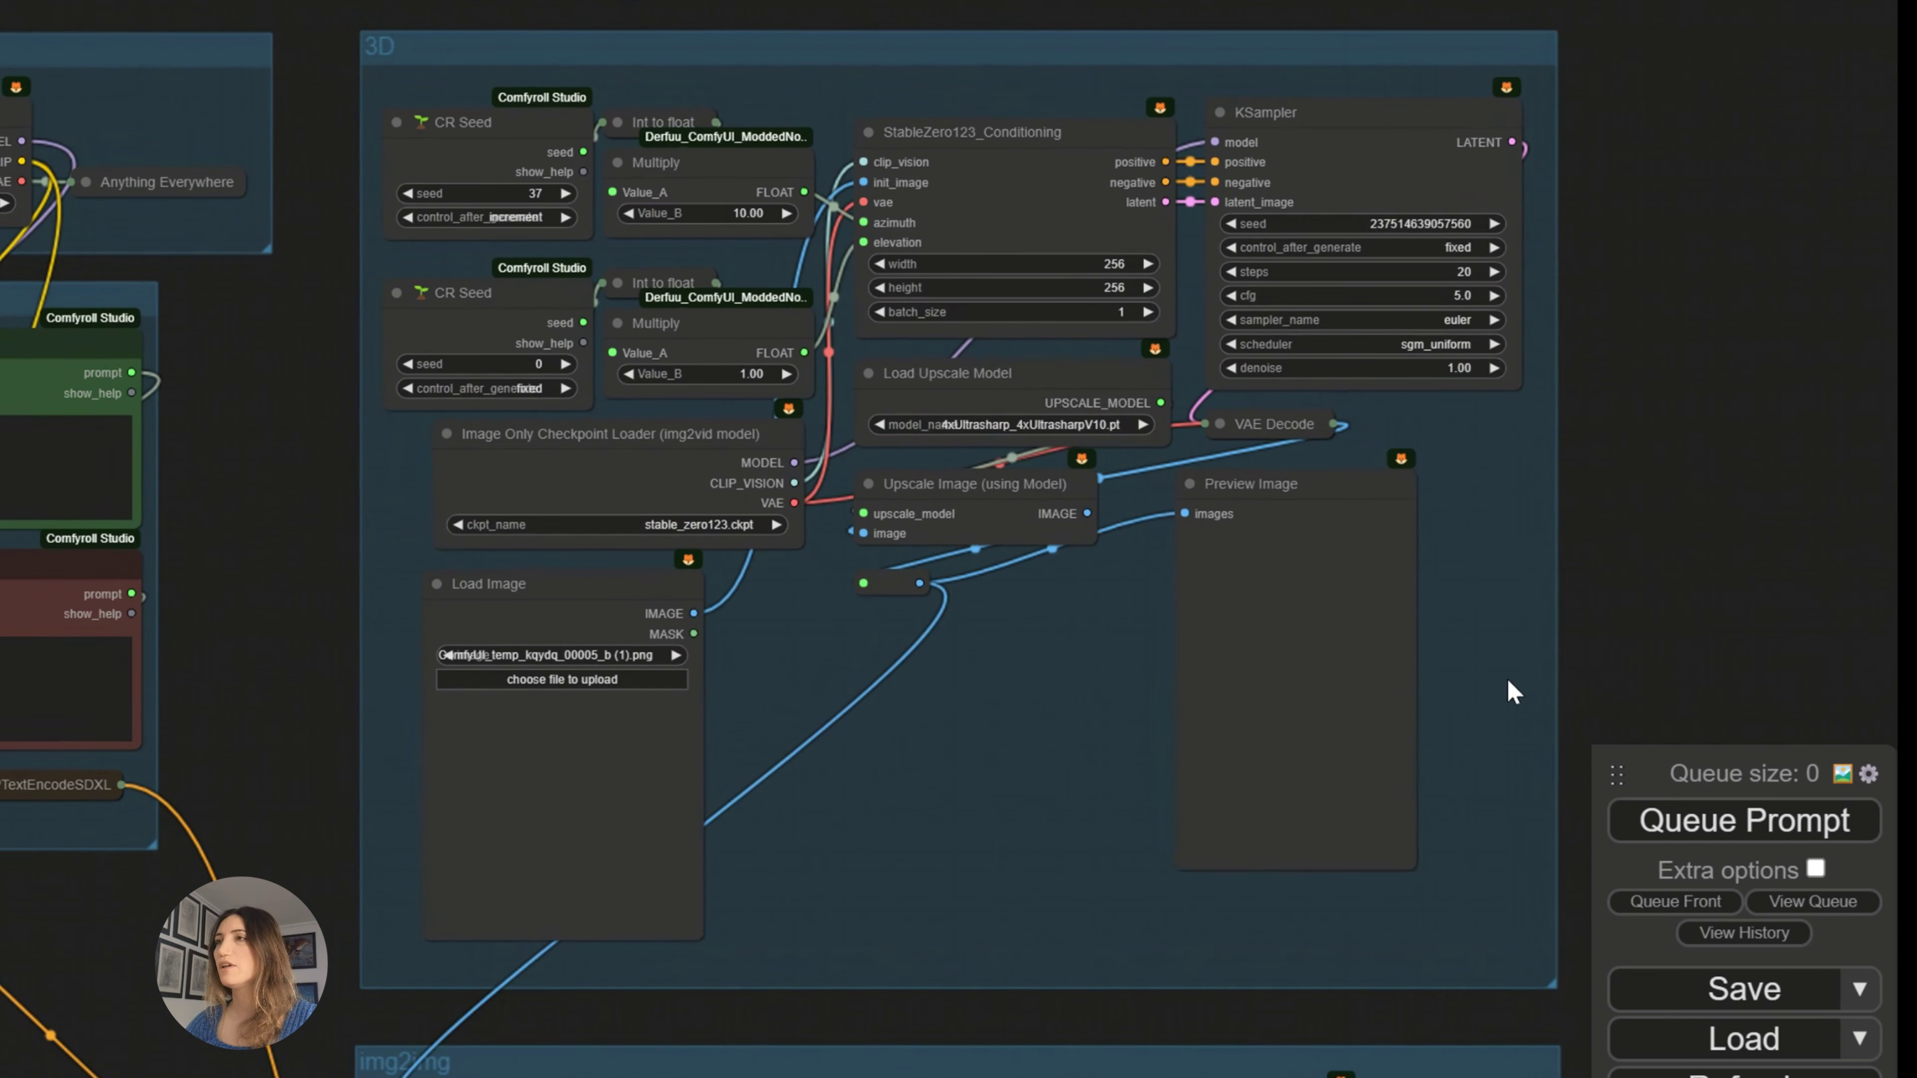
- Upload cat.png from the Tuto-3D folder into the 3D group's Load Image node
{"action": "scroll", "coordinate": [1099, 776], "scroll_direction": "up", "scroll_amount": 2}
{"action": "left_click_drag", "start_coordinate": [1691, 561], "coordinate": [1717, 519]}
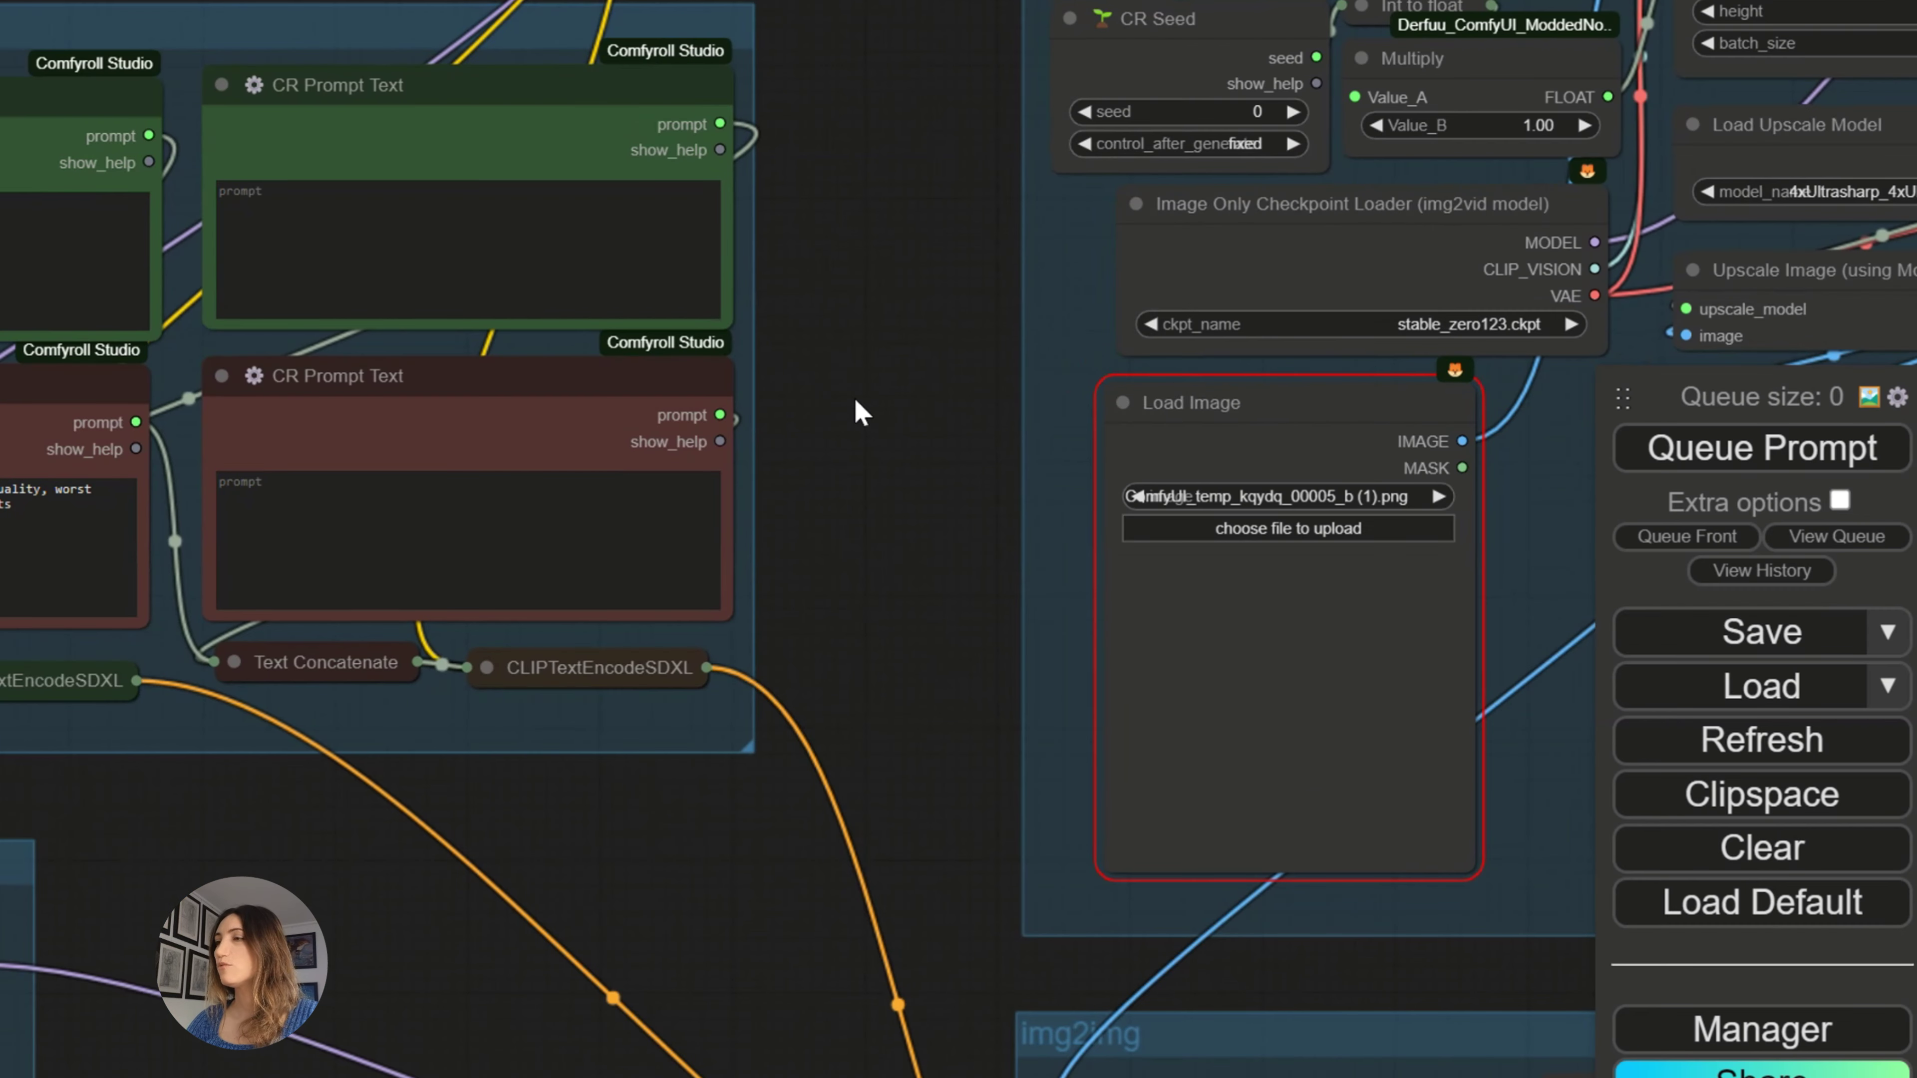
{"action": "left_click_drag", "start_coordinate": [854, 396], "coordinate": [946, 371]}
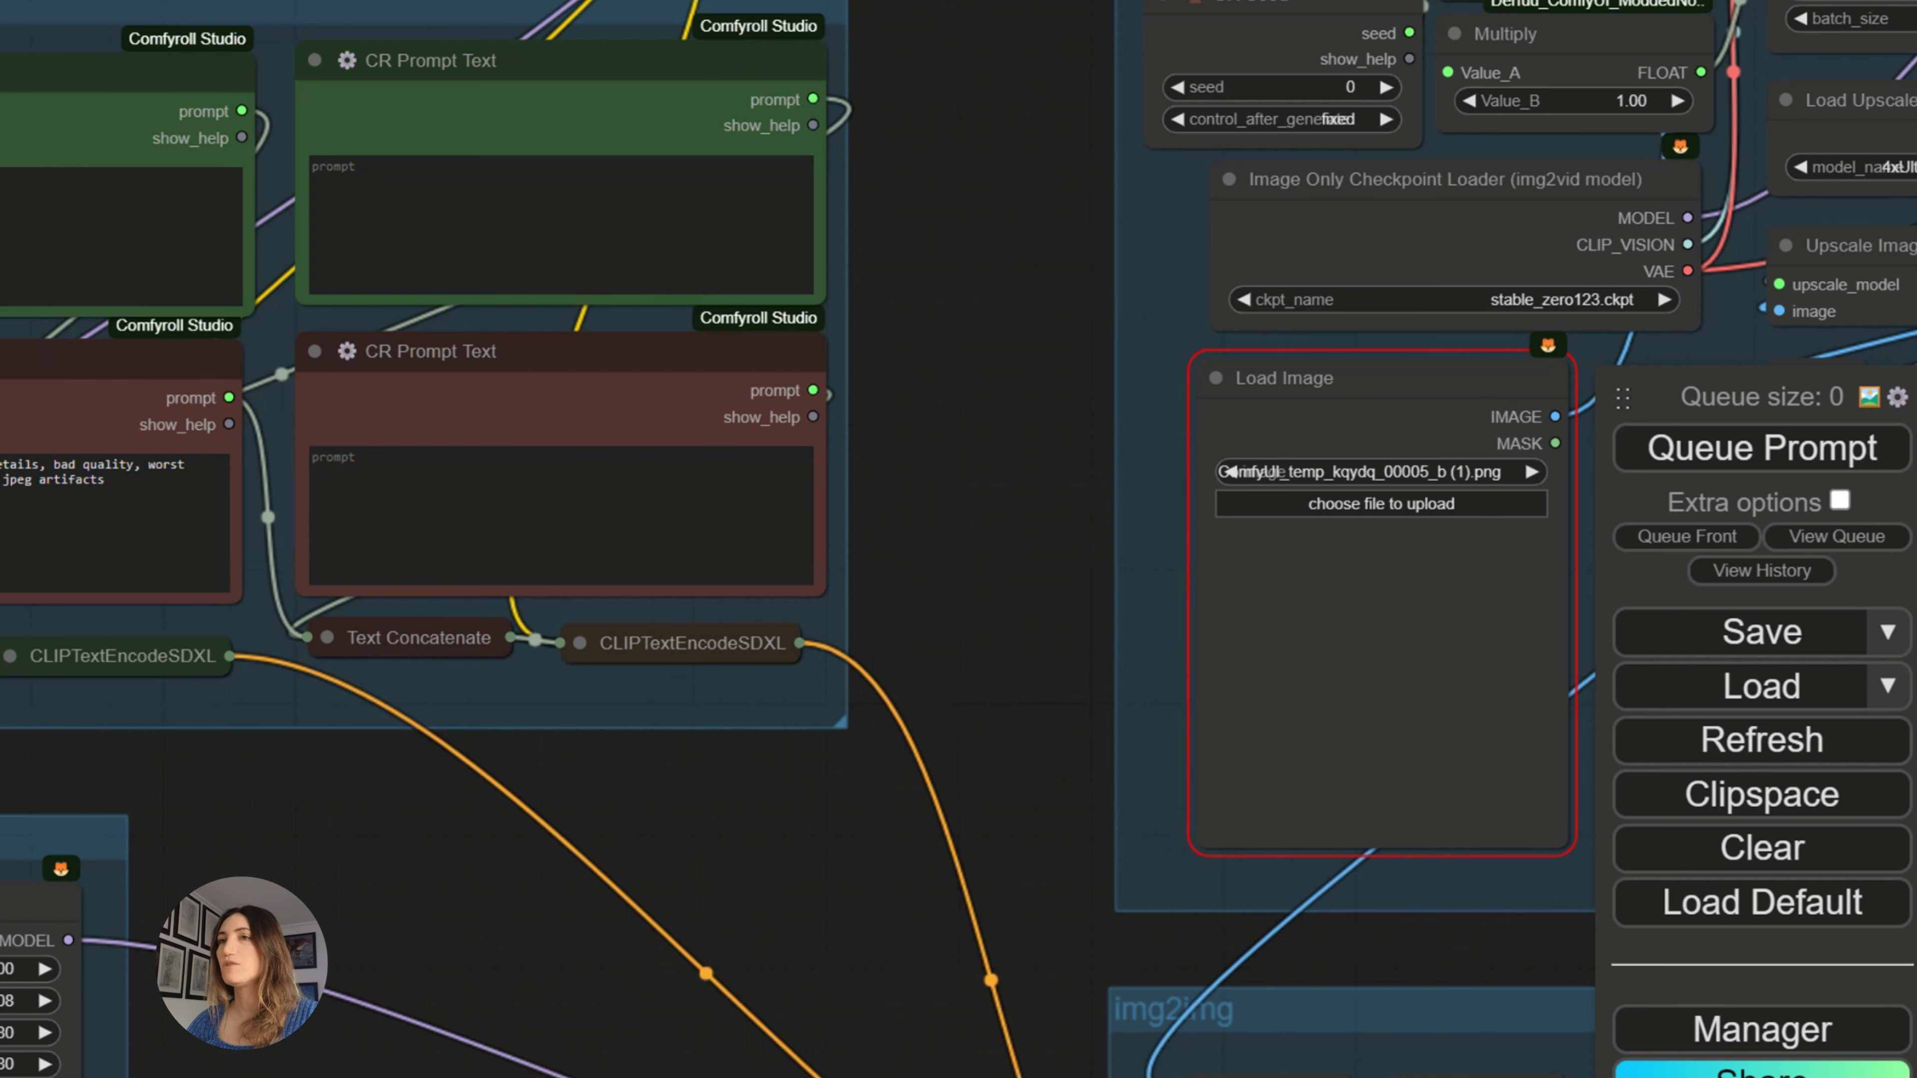
{"action": "left_click_drag", "start_coordinate": [925, 214], "coordinate": [568, 248]}
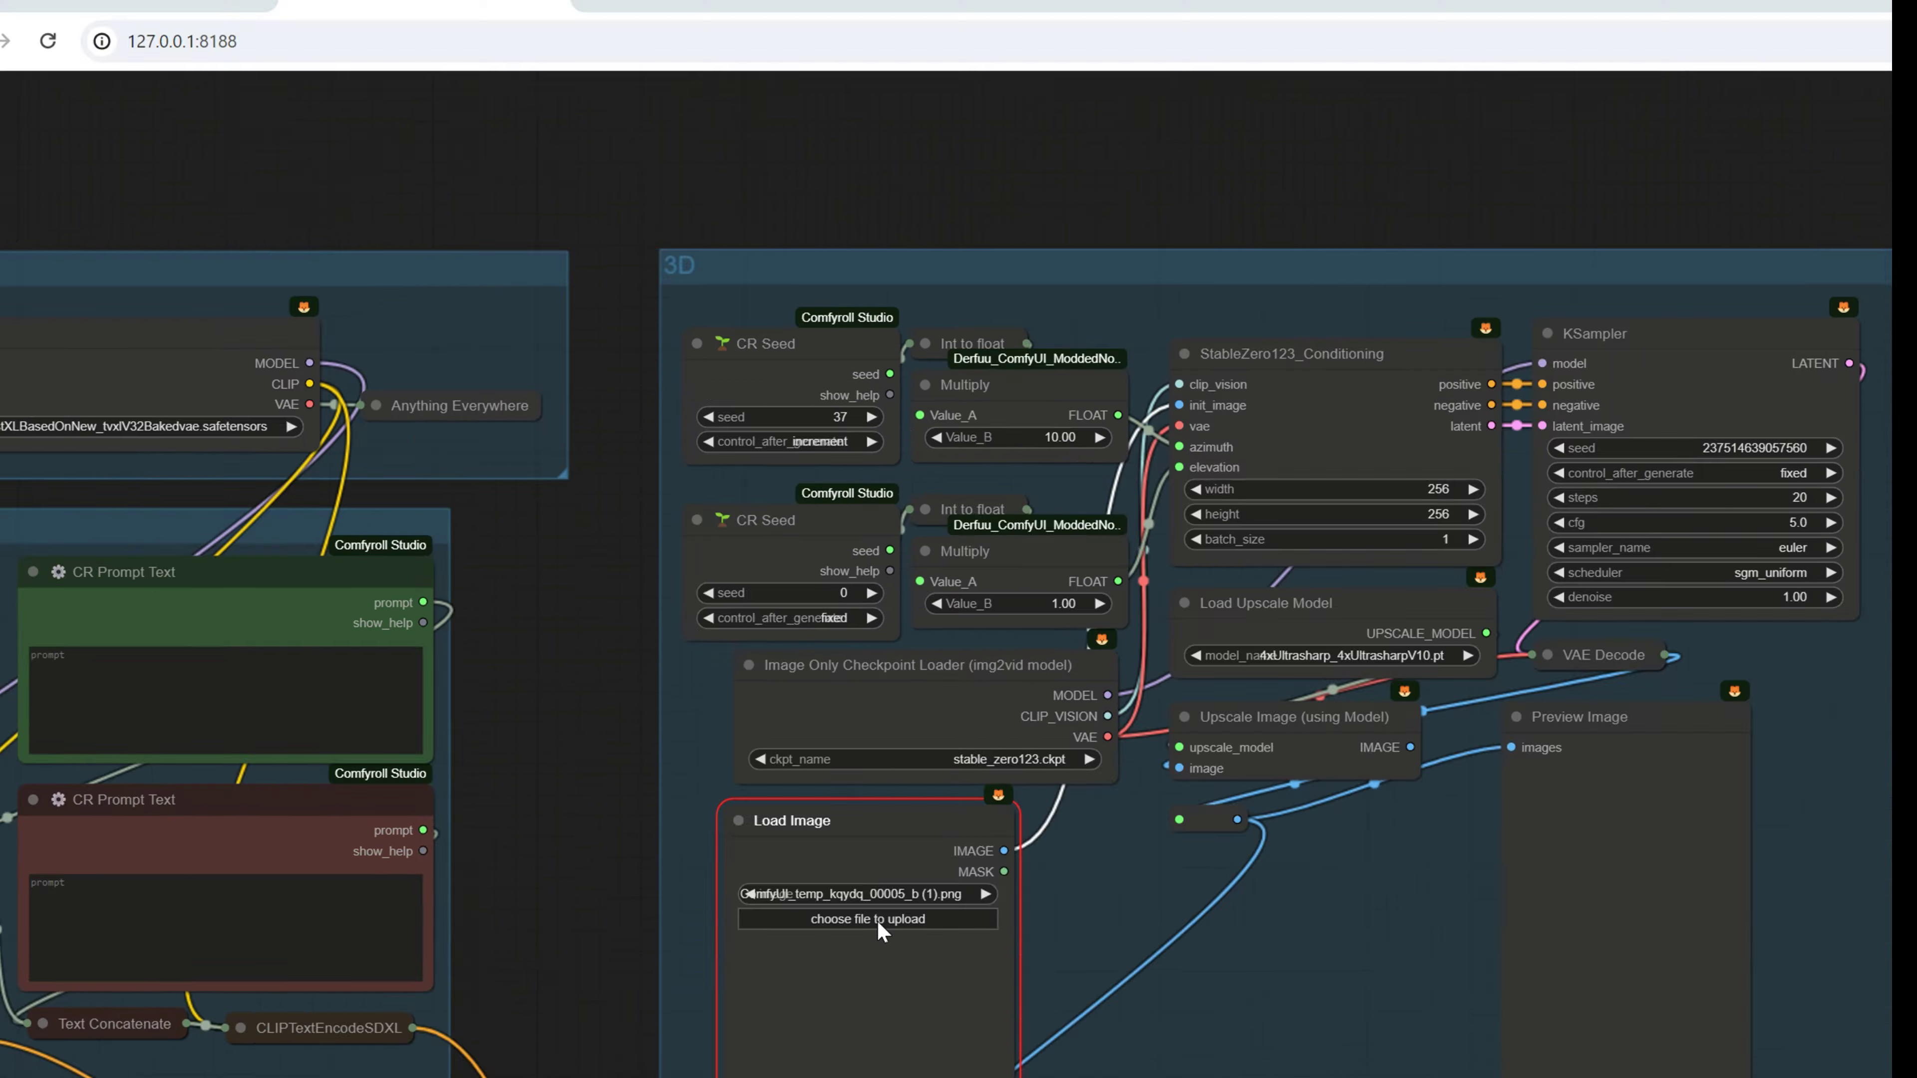
{"action": "left_click", "coordinate": [621, 709]}
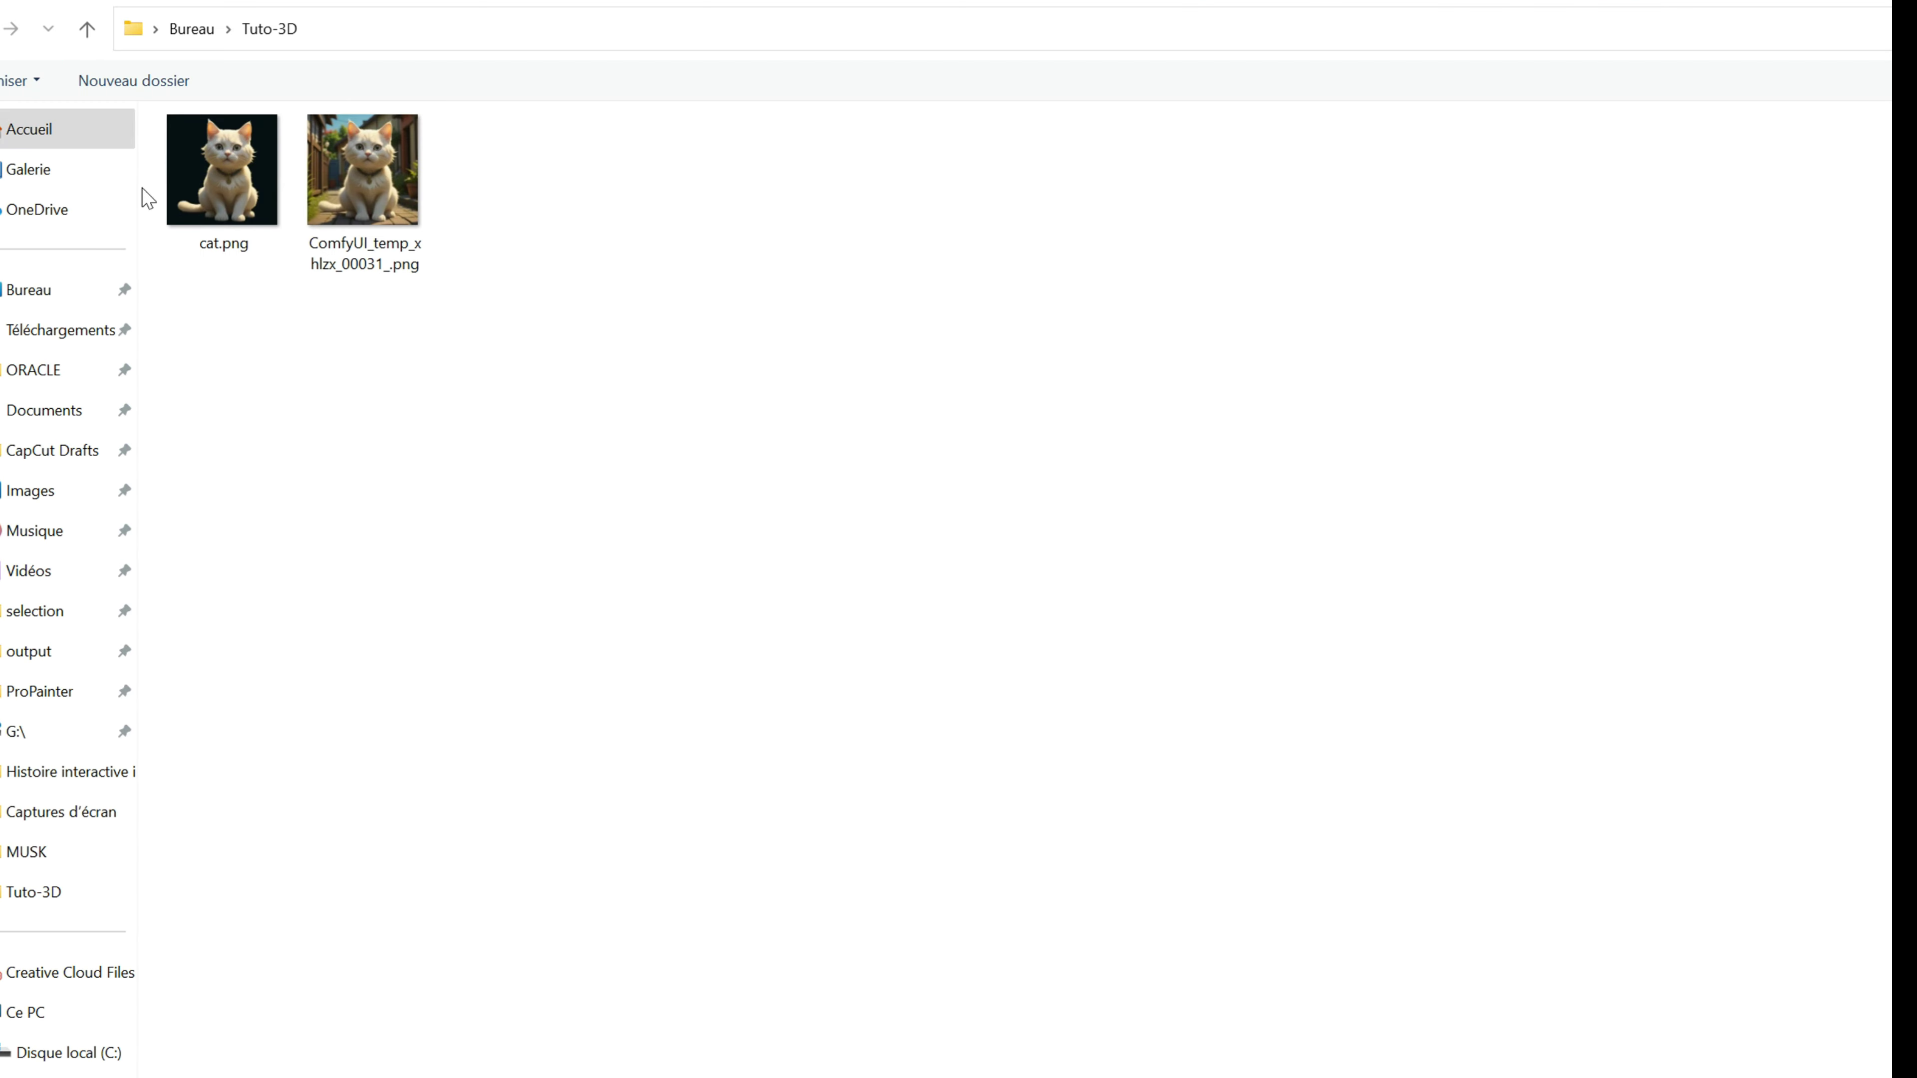
{"action": "left_click", "coordinate": [201, 170]}
{"action": "double_click", "coordinate": [201, 170]}
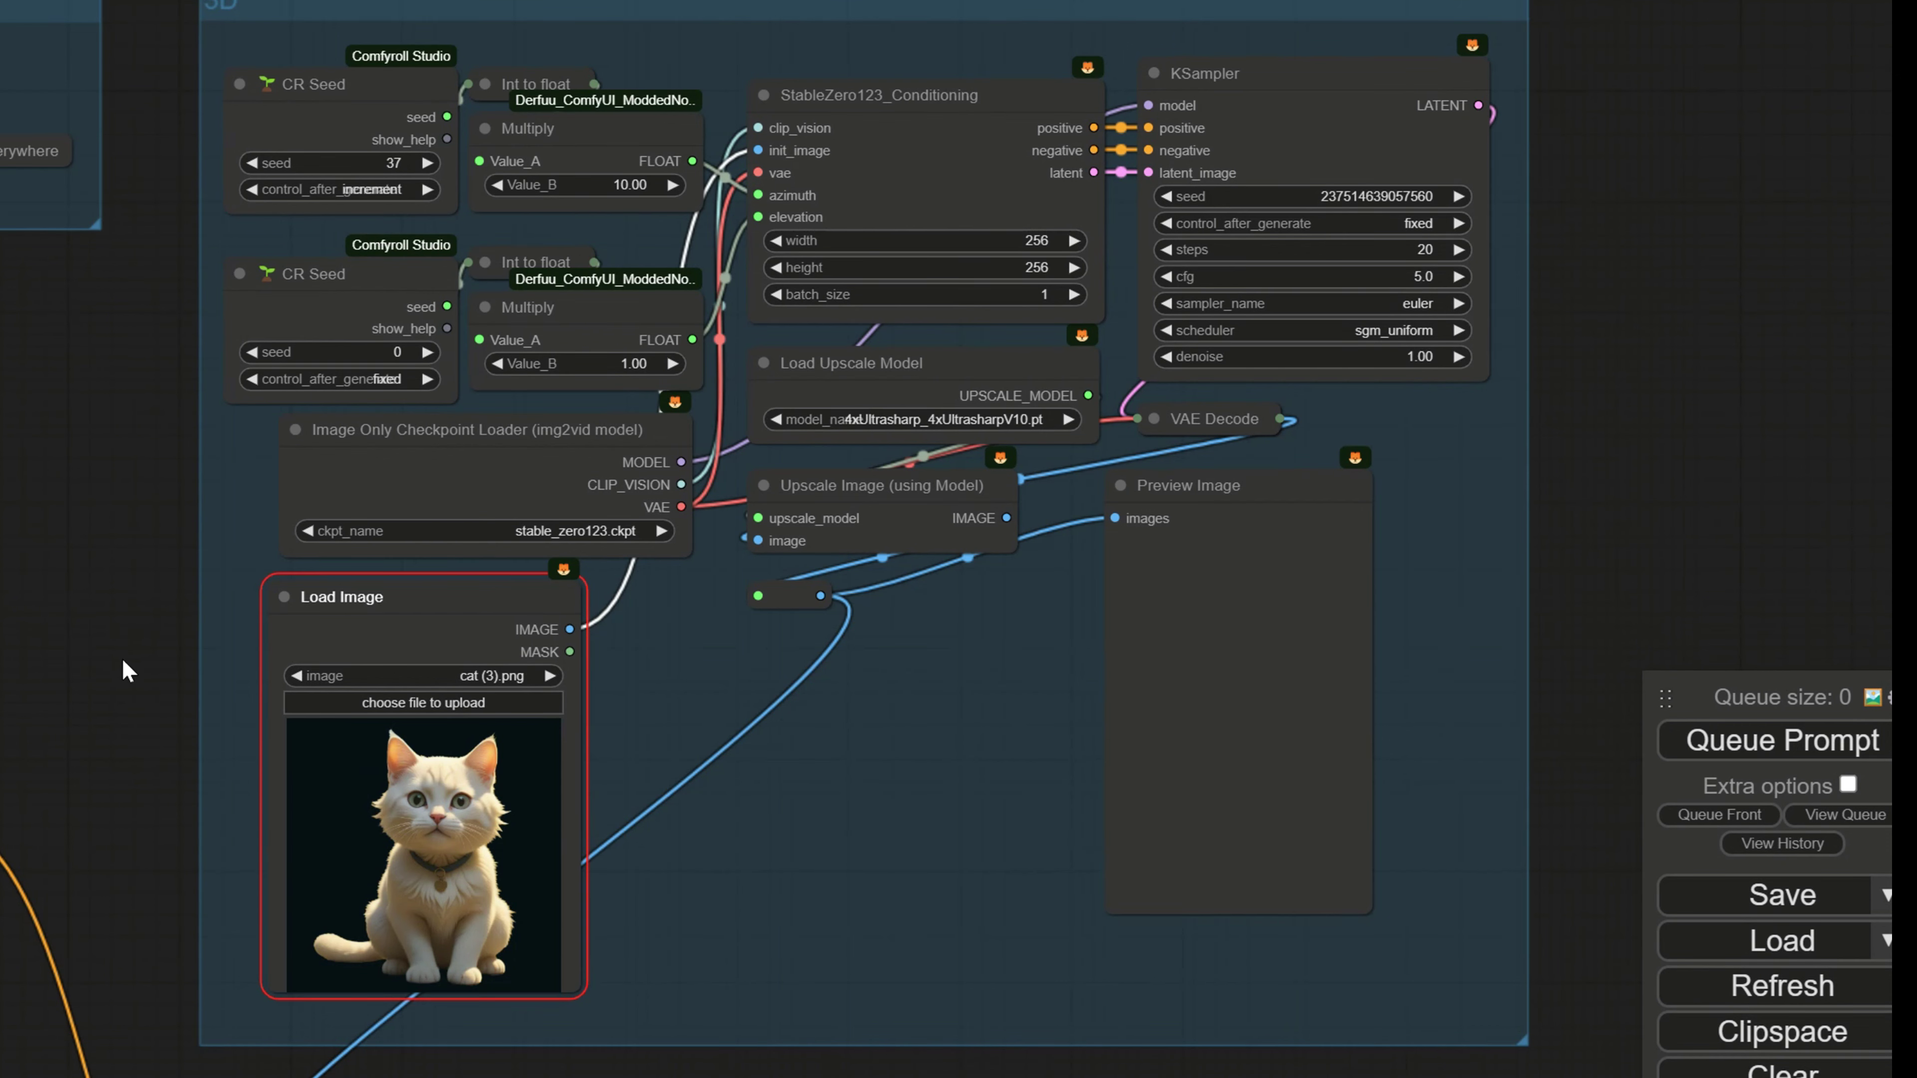
- Enter "a white cat" as the prompt in the empty green positive CR Prompt Text node
{"action": "left_click_drag", "start_coordinate": [127, 670], "coordinate": [201, 694]}
{"action": "scroll", "coordinate": [528, 604], "scroll_direction": "up", "scroll_amount": 4}
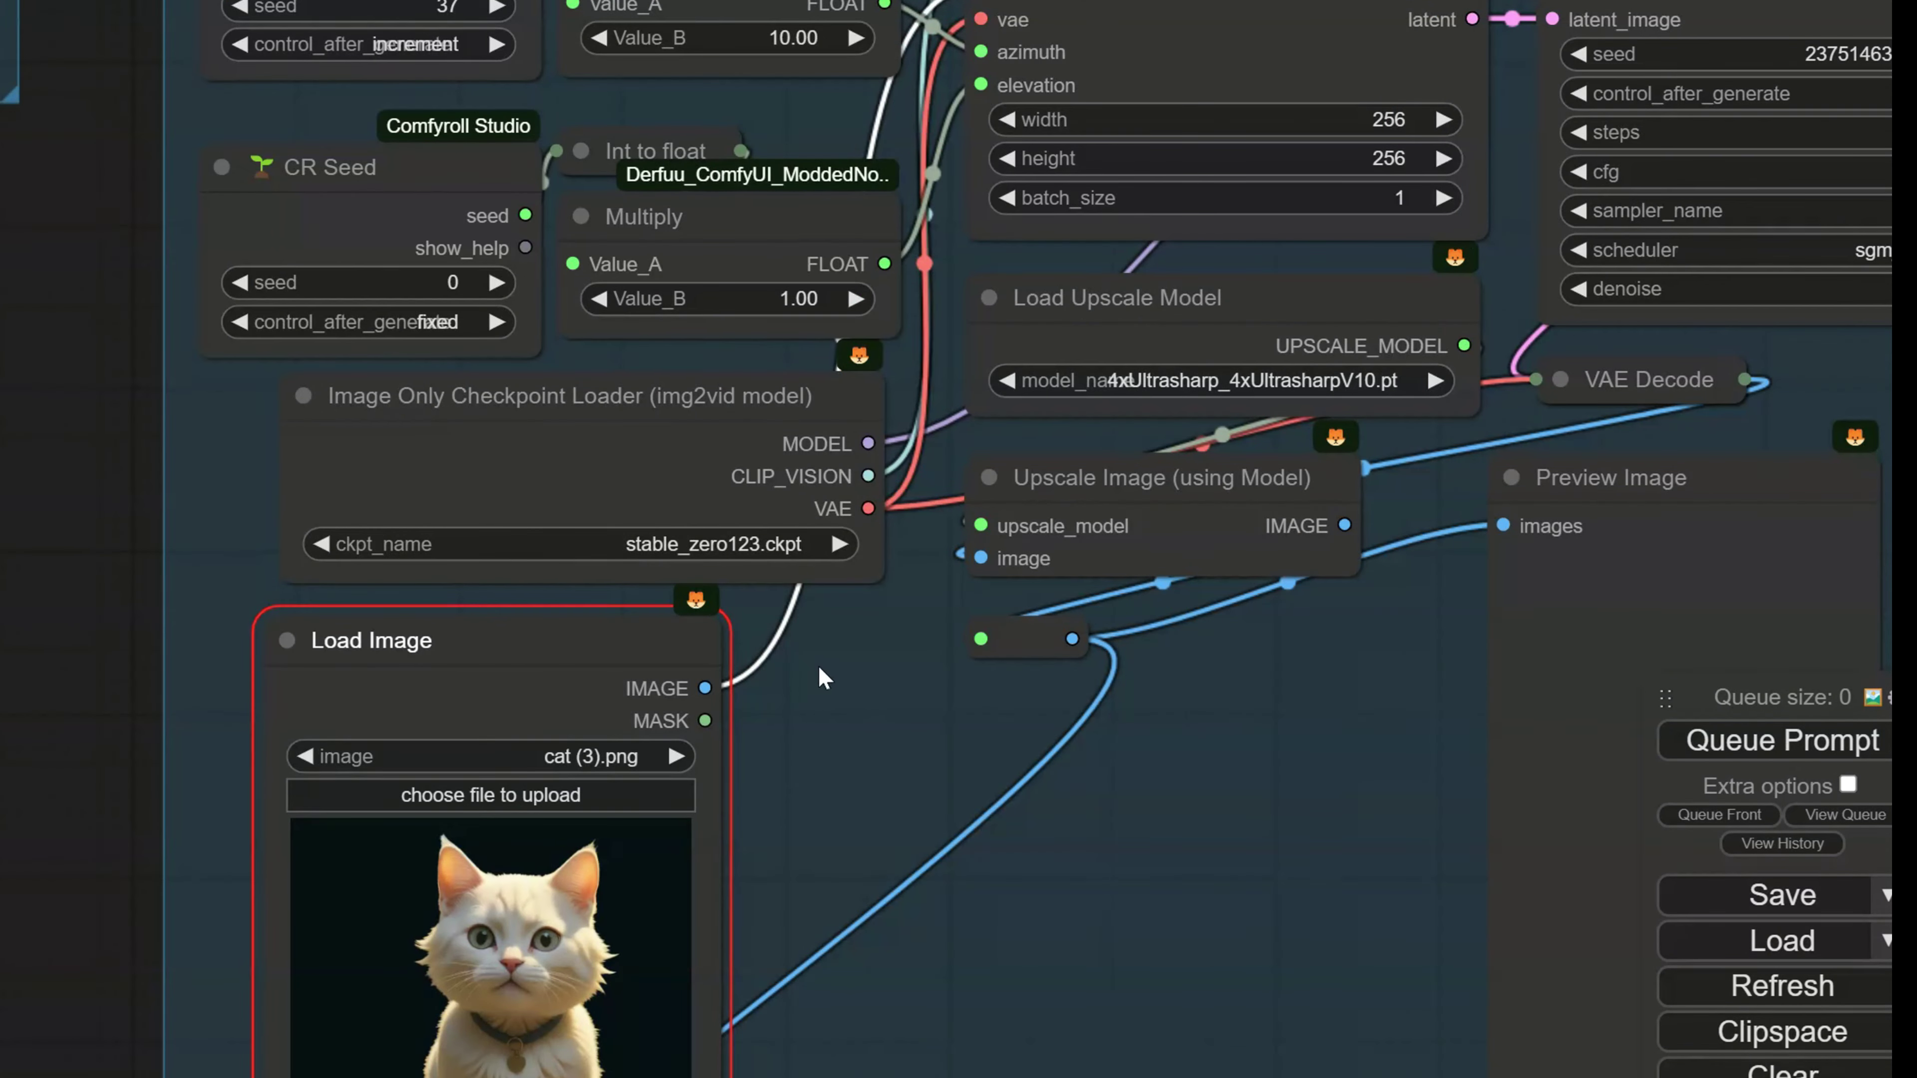
{"action": "left_click_drag", "start_coordinate": [825, 678], "coordinate": [810, 707]}
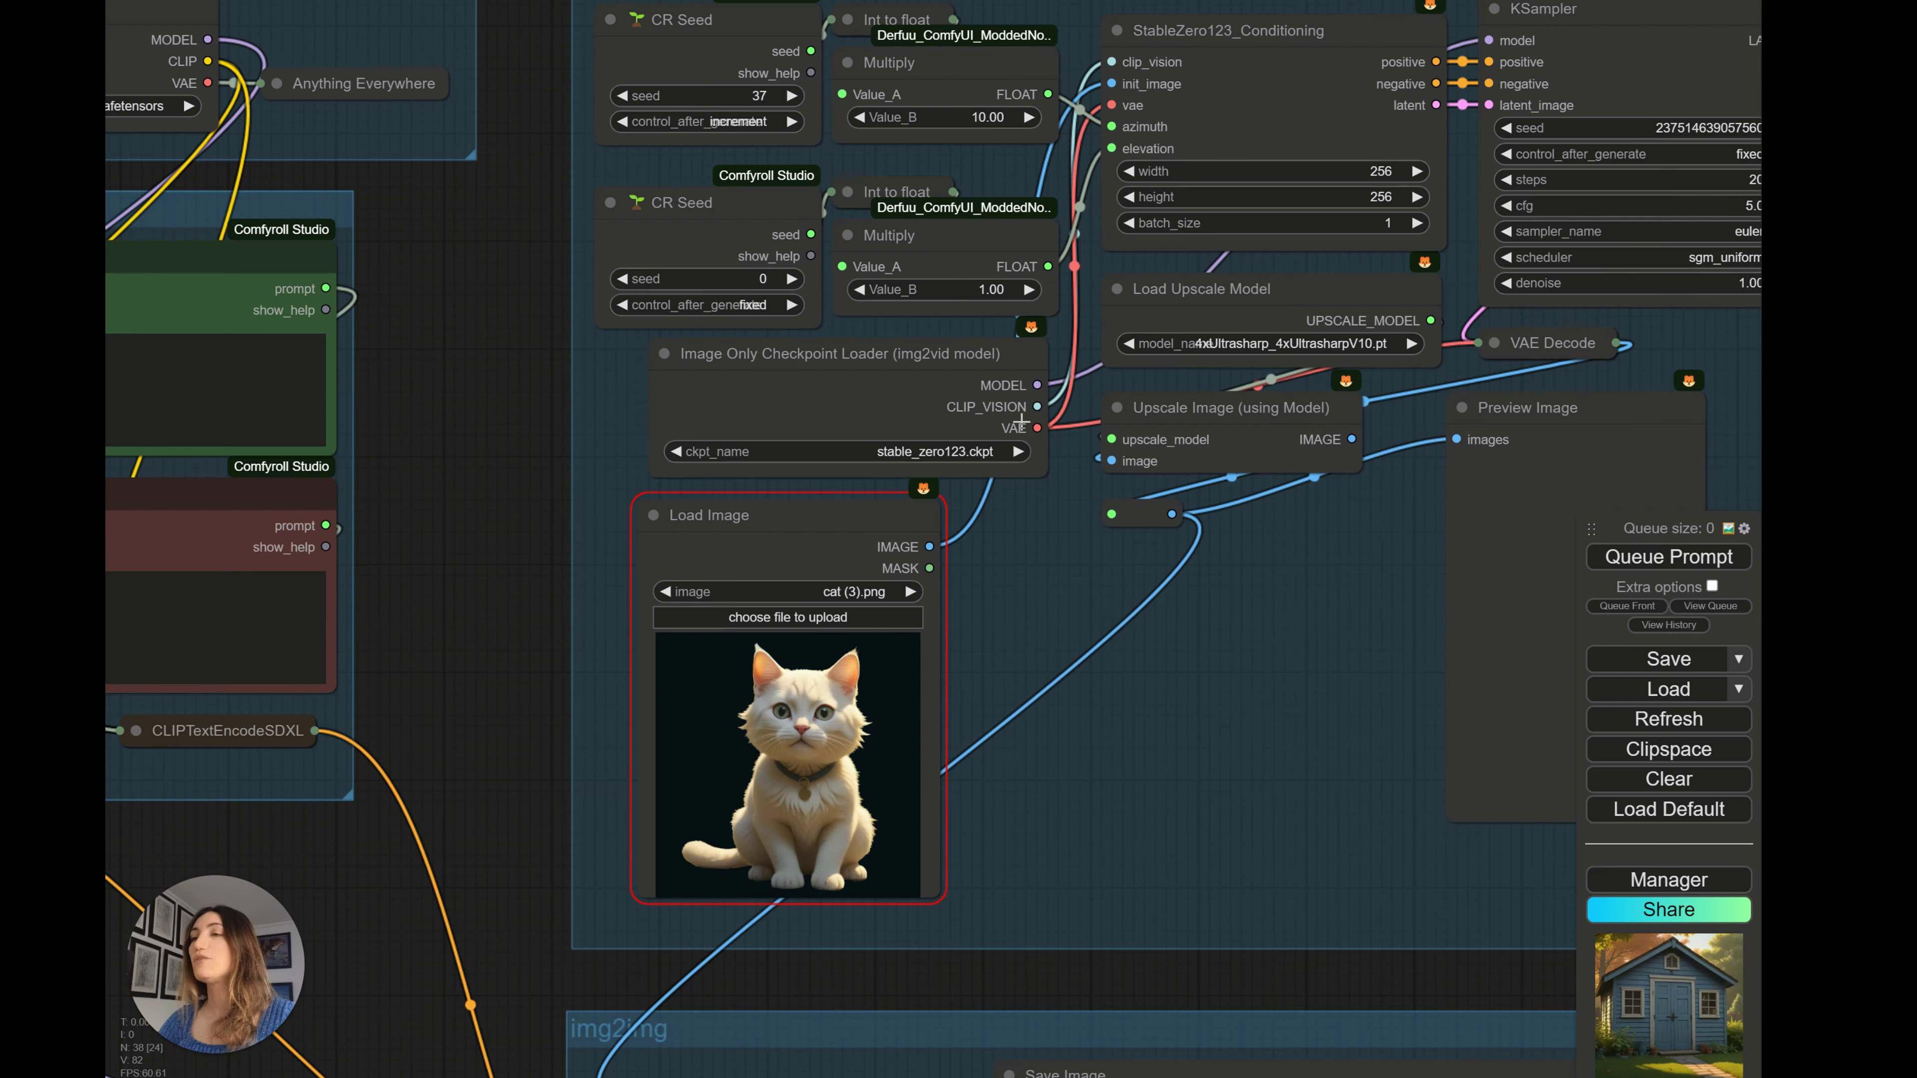
{"action": "left_click_drag", "start_coordinate": [1064, 348], "coordinate": [1033, 349]}
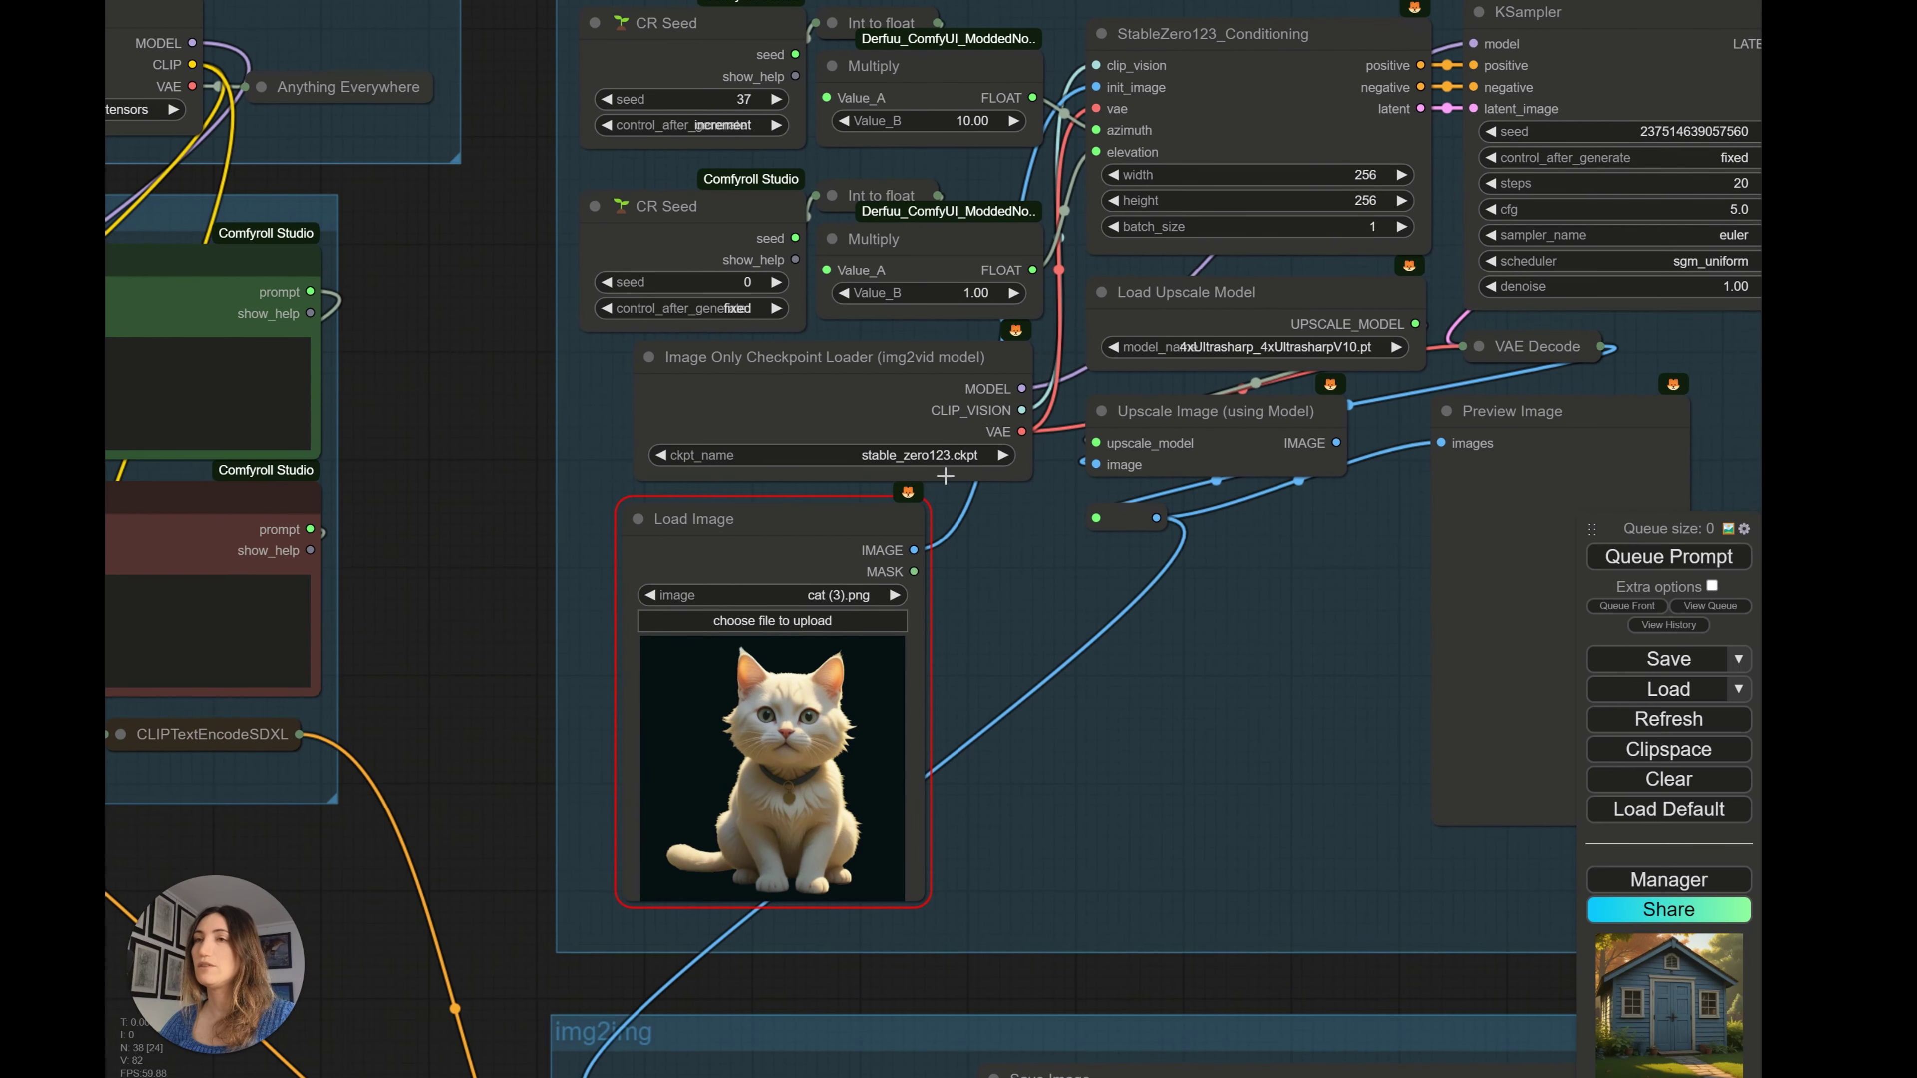
{"action": "left_click_drag", "start_coordinate": [598, 456], "coordinate": [978, 393]}
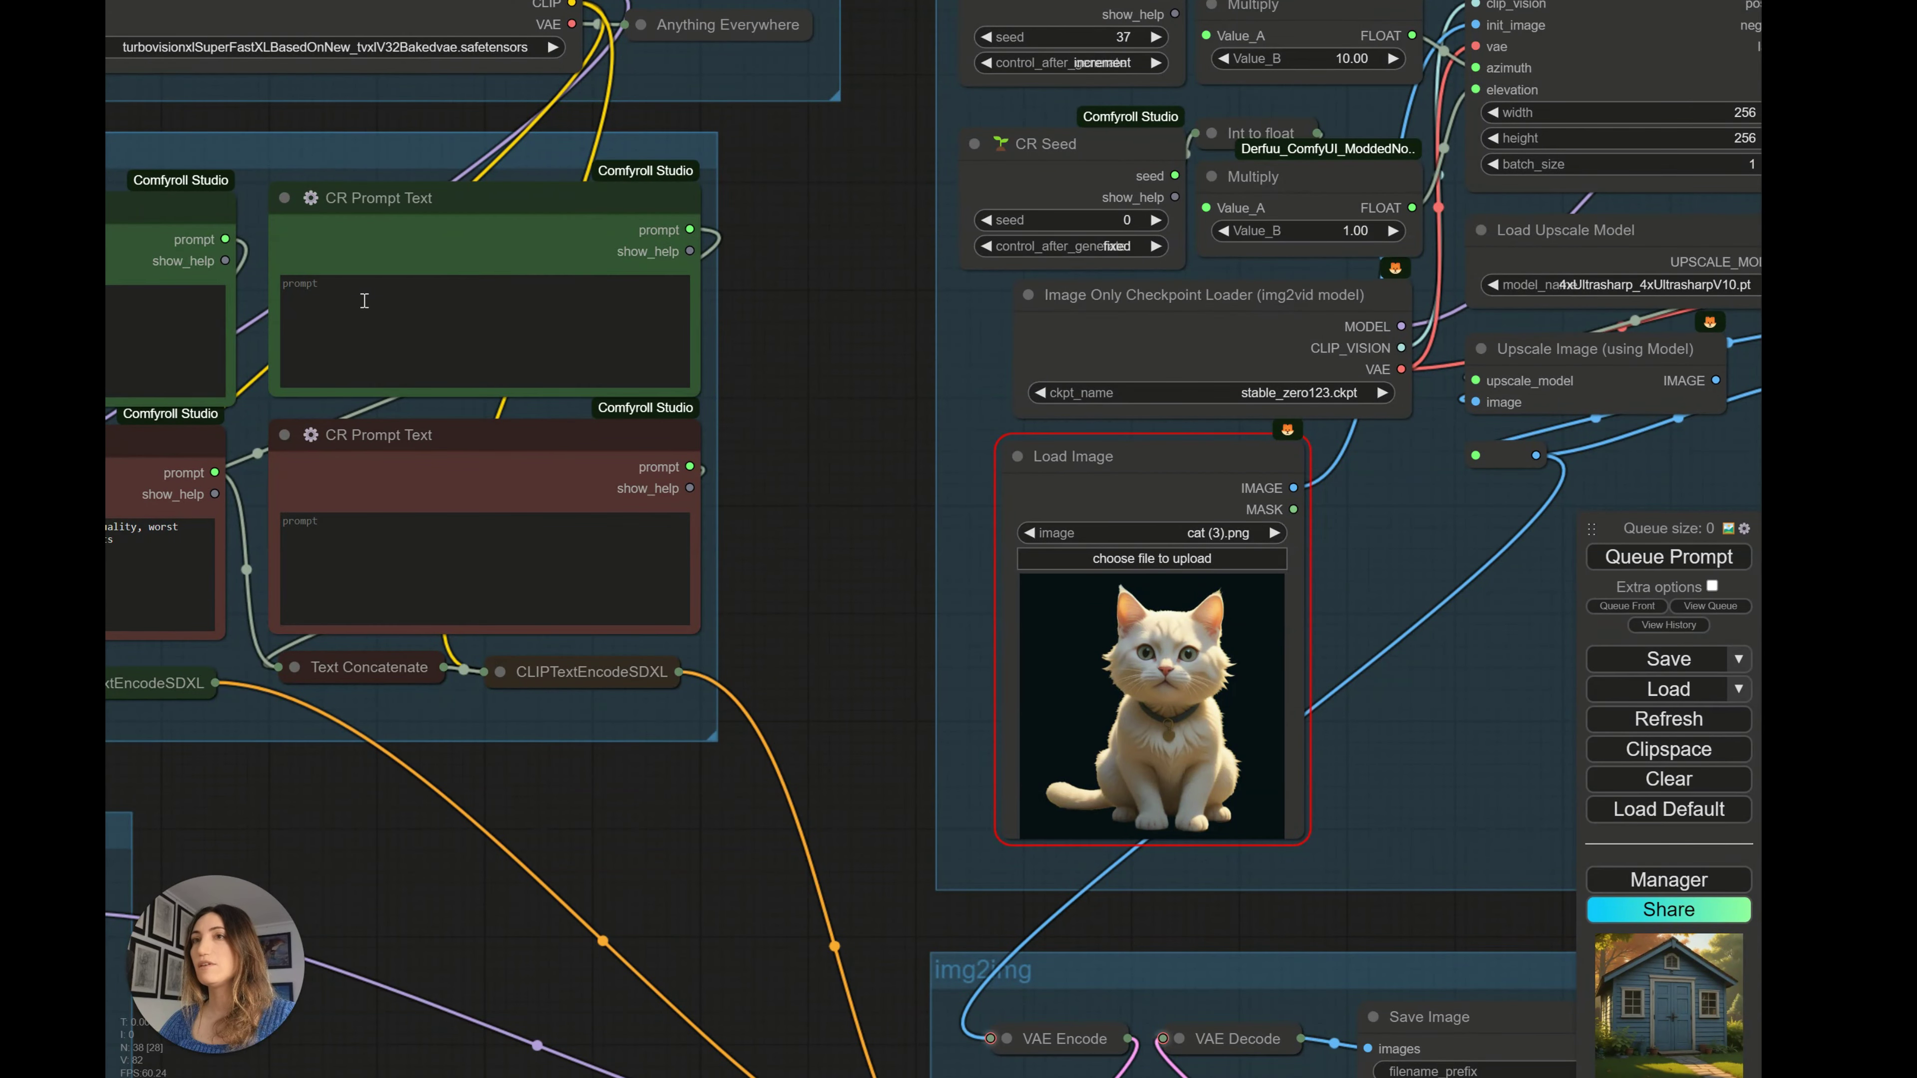
{"action": "left_click", "coordinate": [446, 307]}
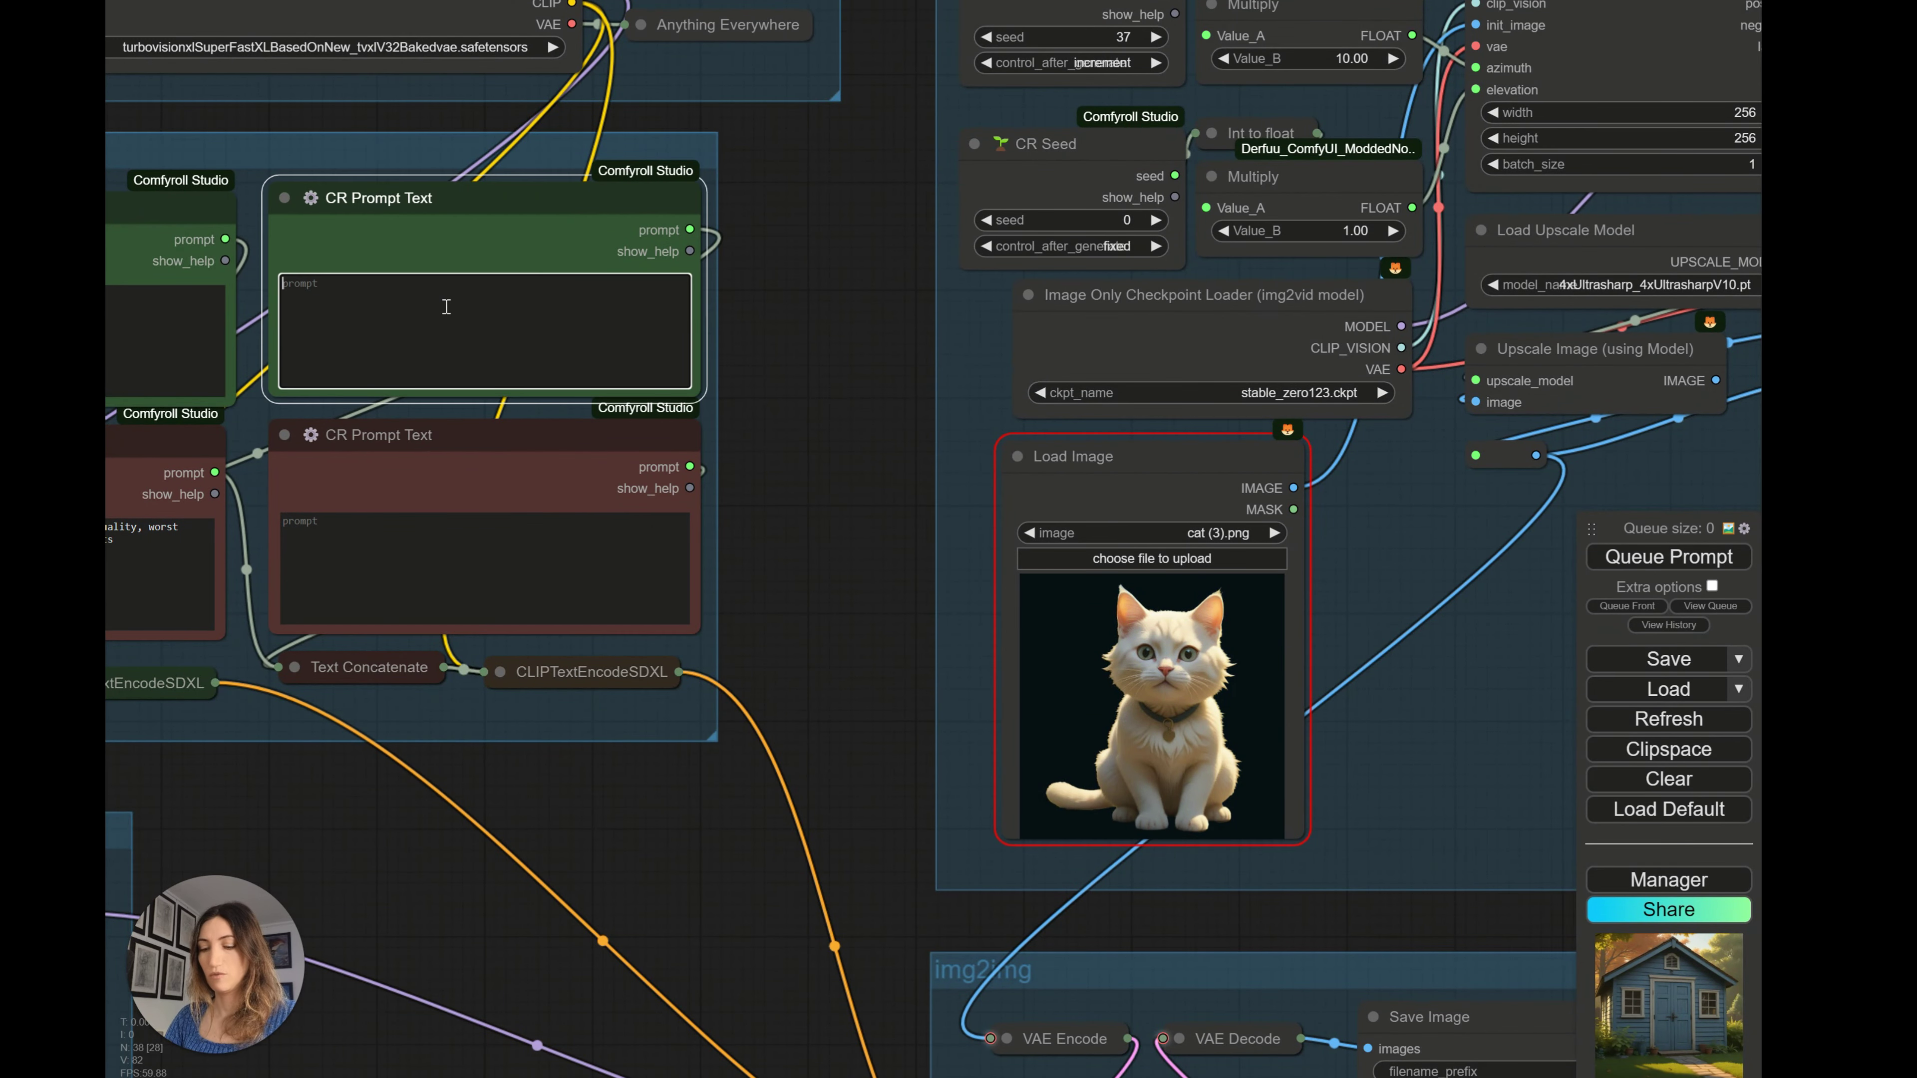
{"action": "type", "text": "a whit"}
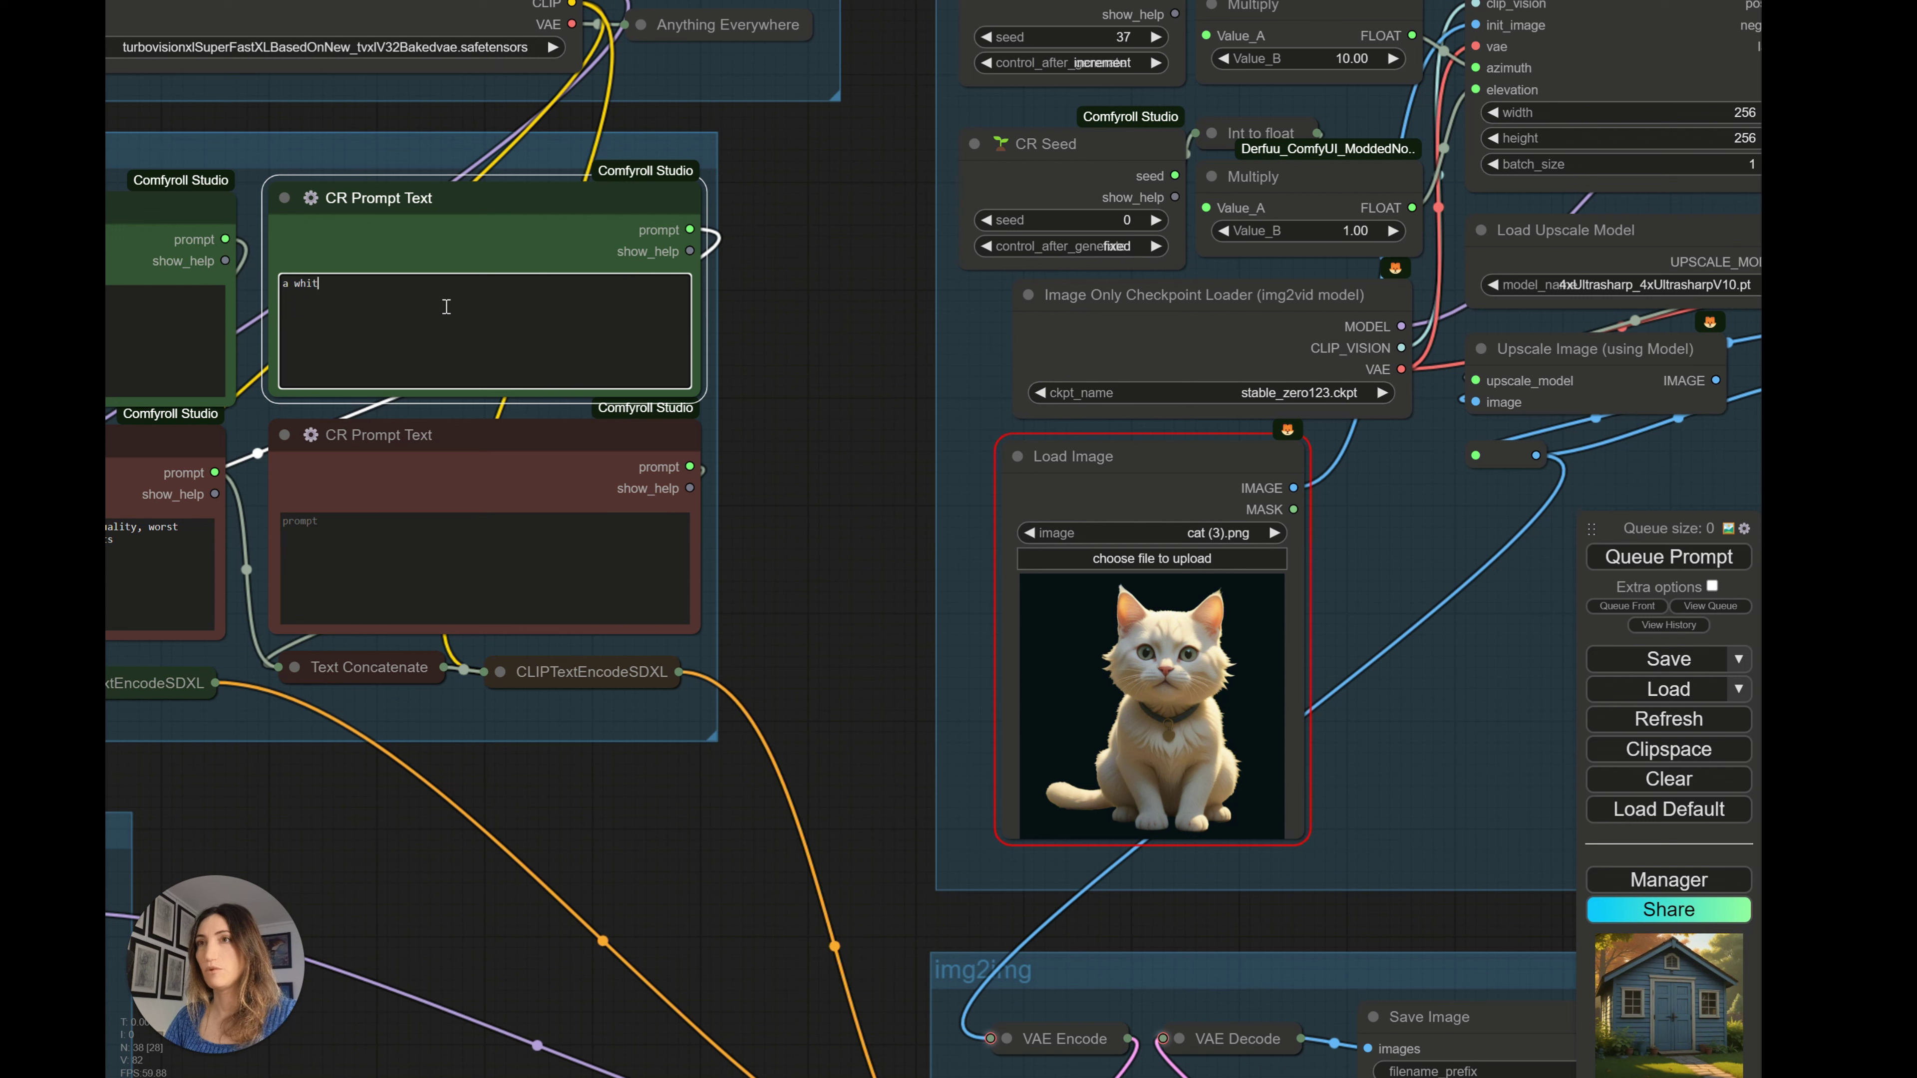
{"action": "type", "text": "e cat"}
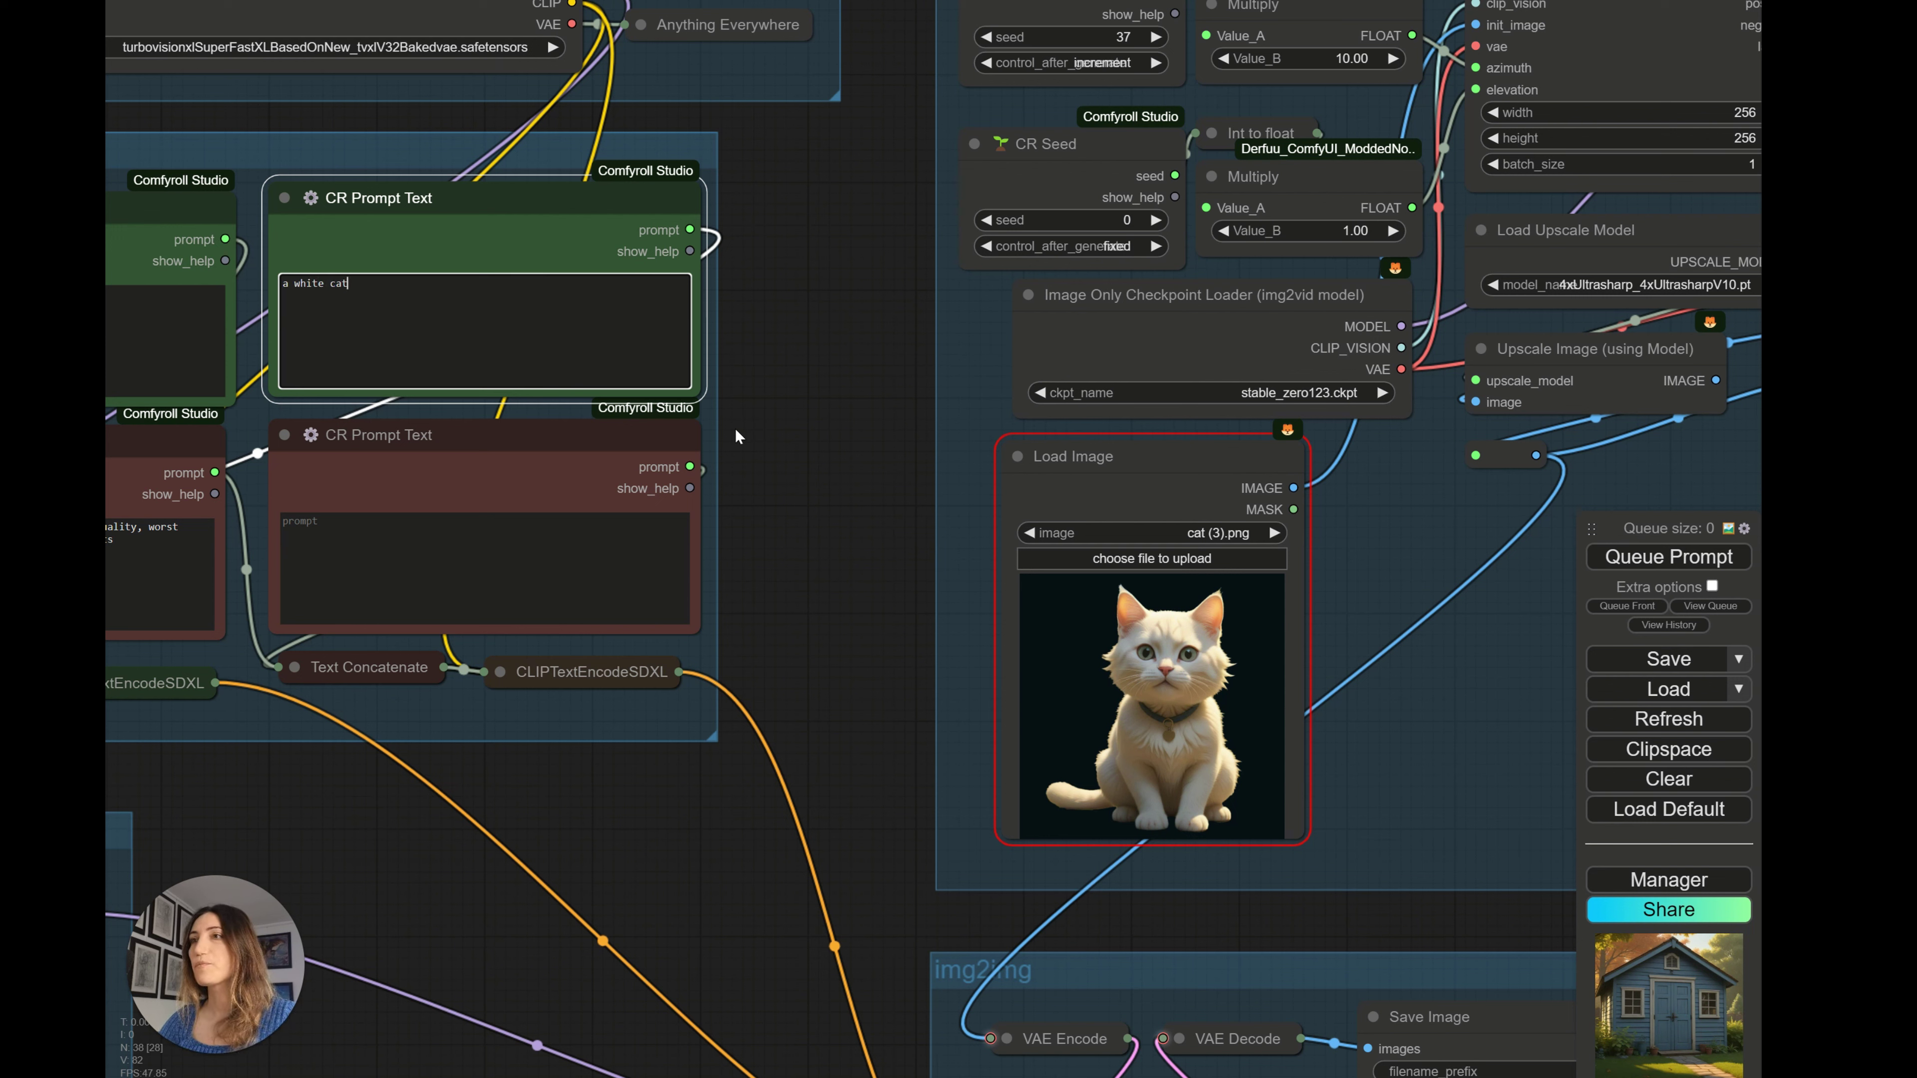
{"action": "left_click", "coordinate": [860, 501]}
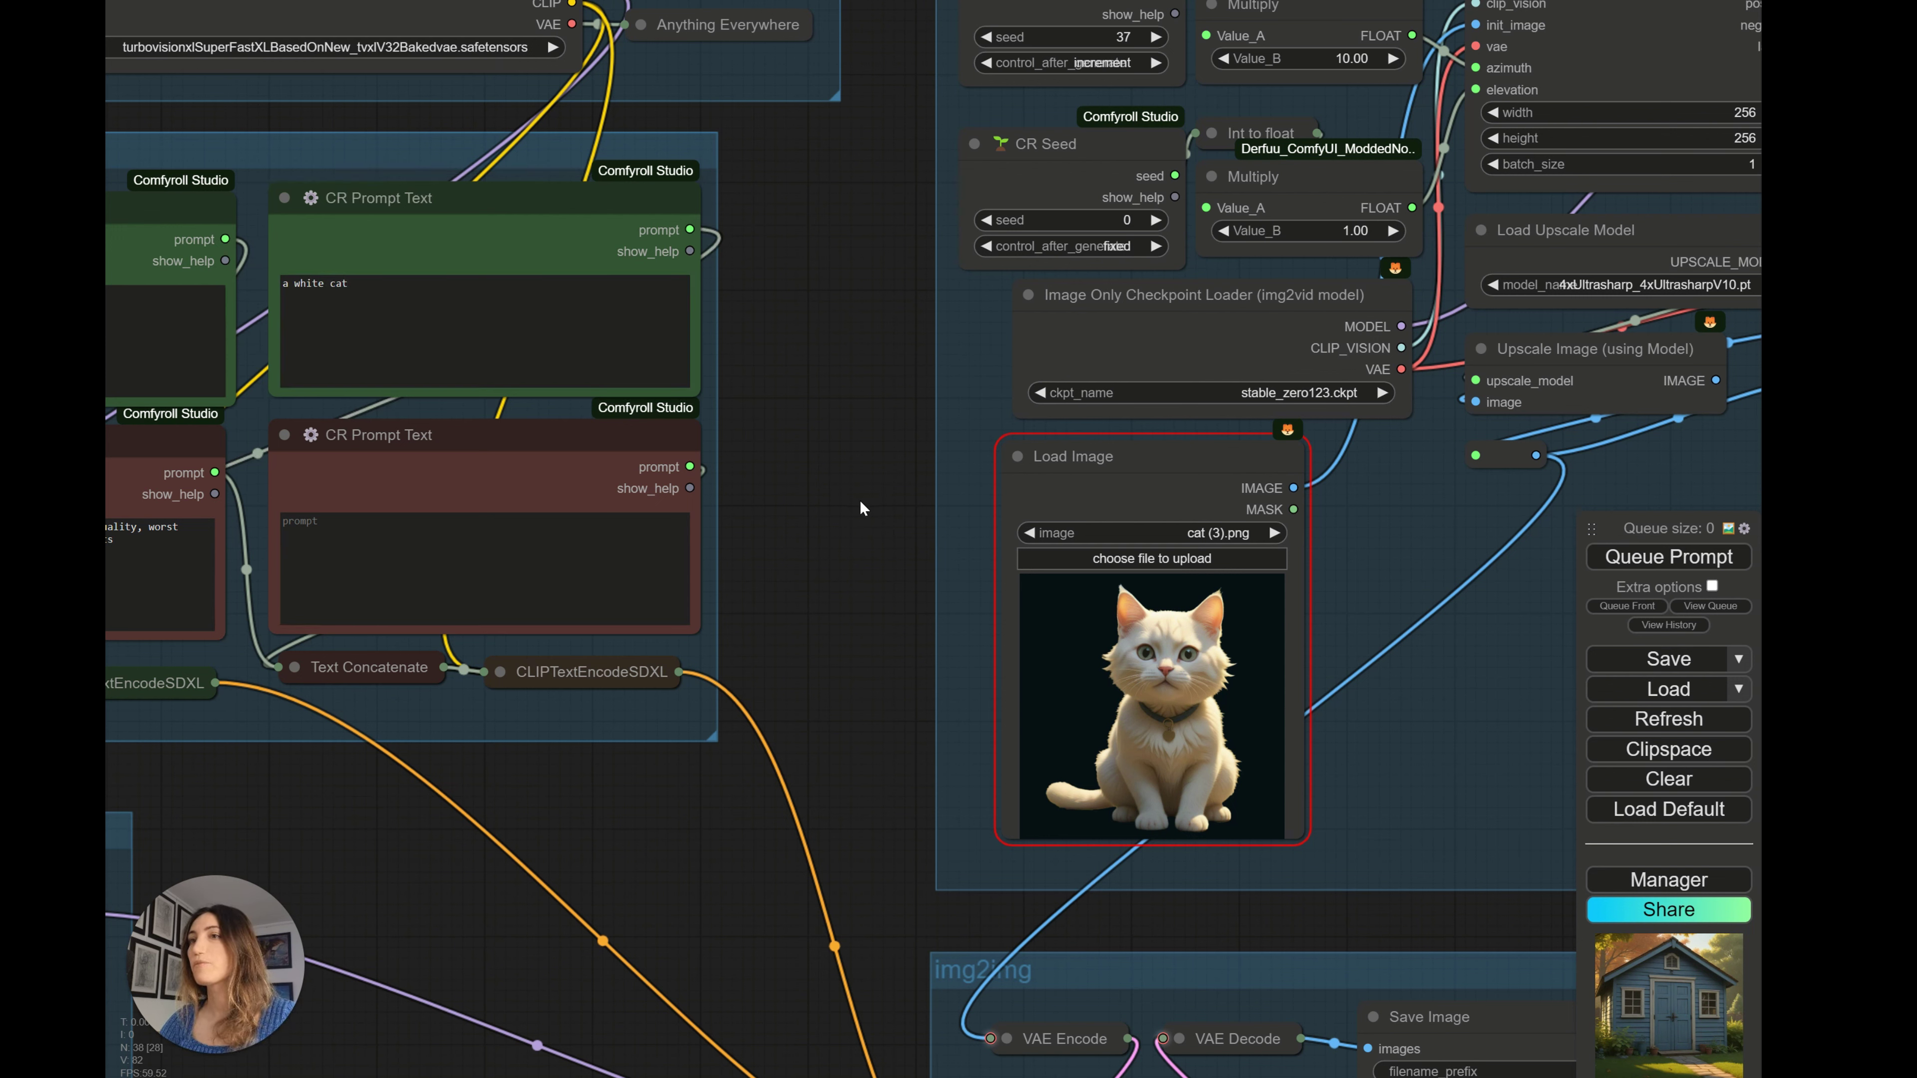
- Set the seed to 10 in the upper CR Seed node that drives the azimuth
{"action": "left_click_drag", "start_coordinate": [874, 515], "coordinate": [413, 476]}
{"action": "left_click_drag", "start_coordinate": [1255, 507], "coordinate": [1129, 597]}
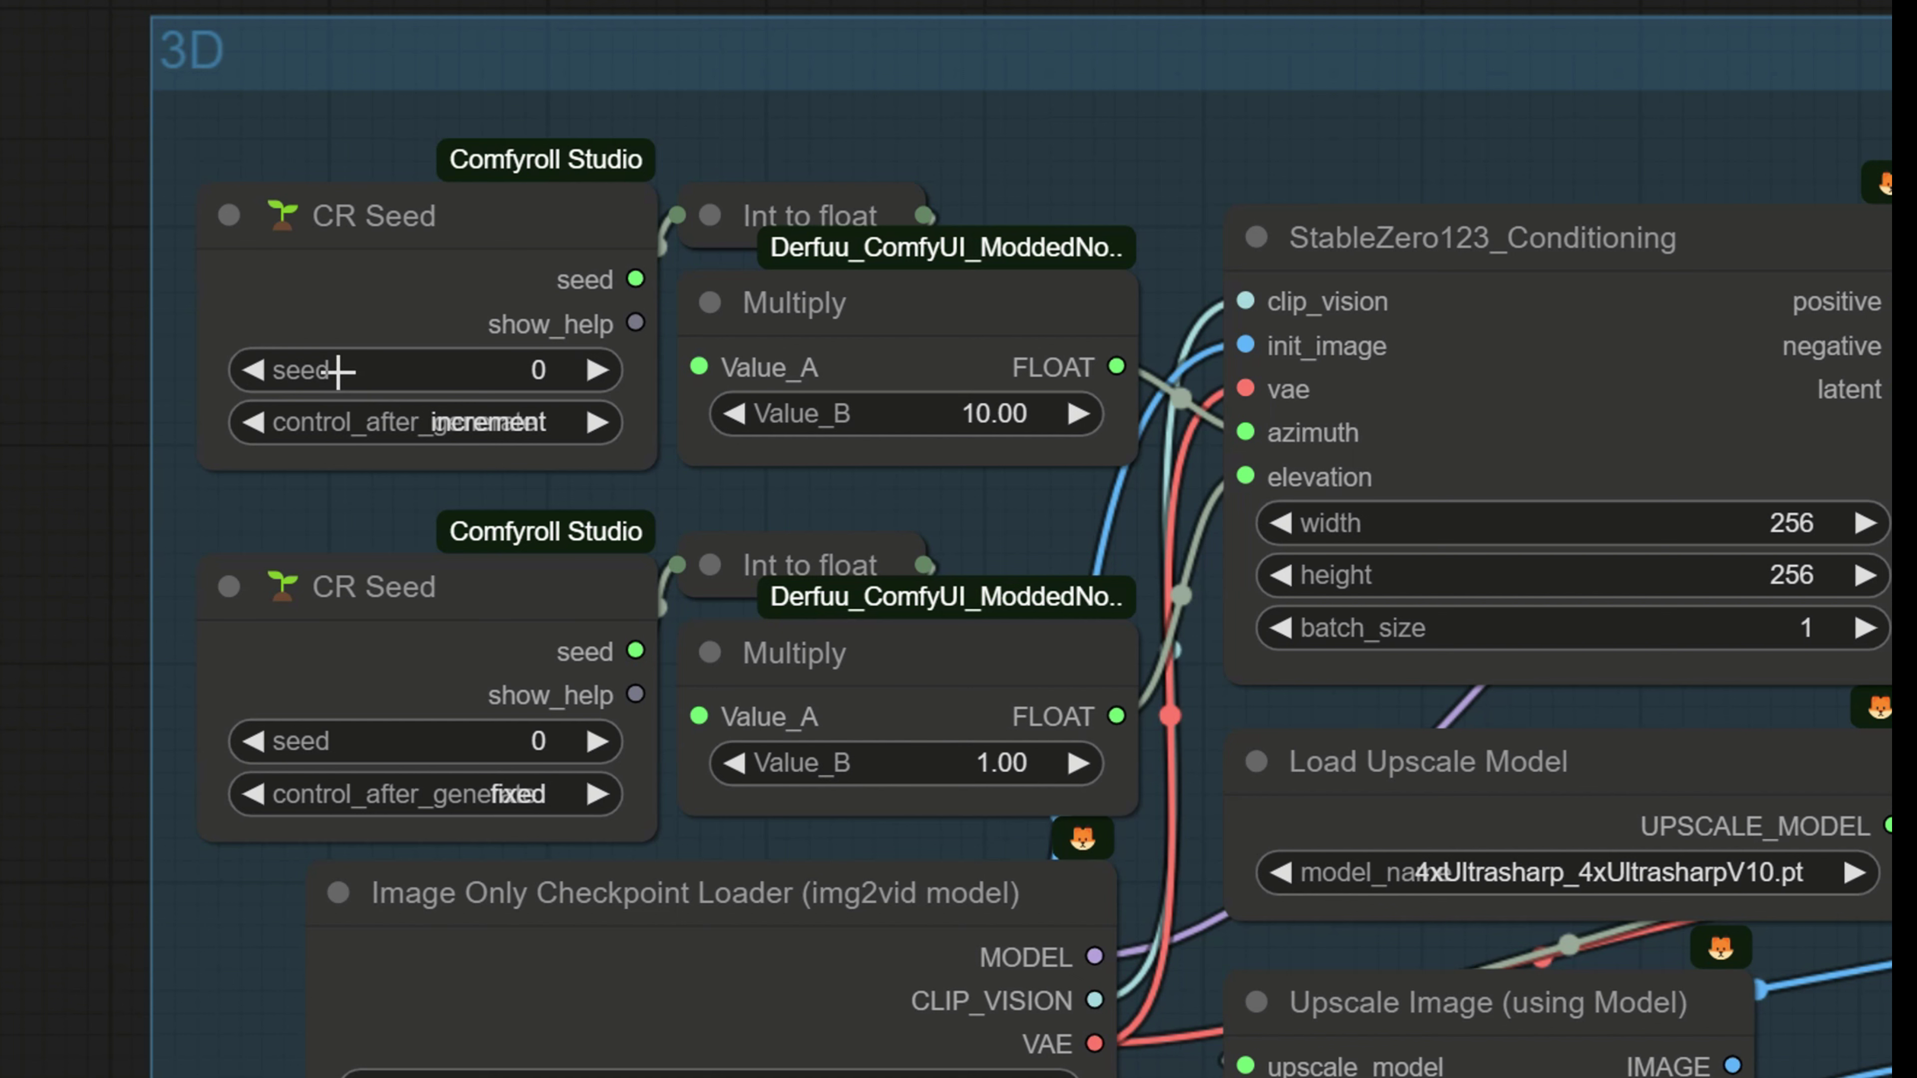
{"action": "left_click", "coordinate": [549, 371]}
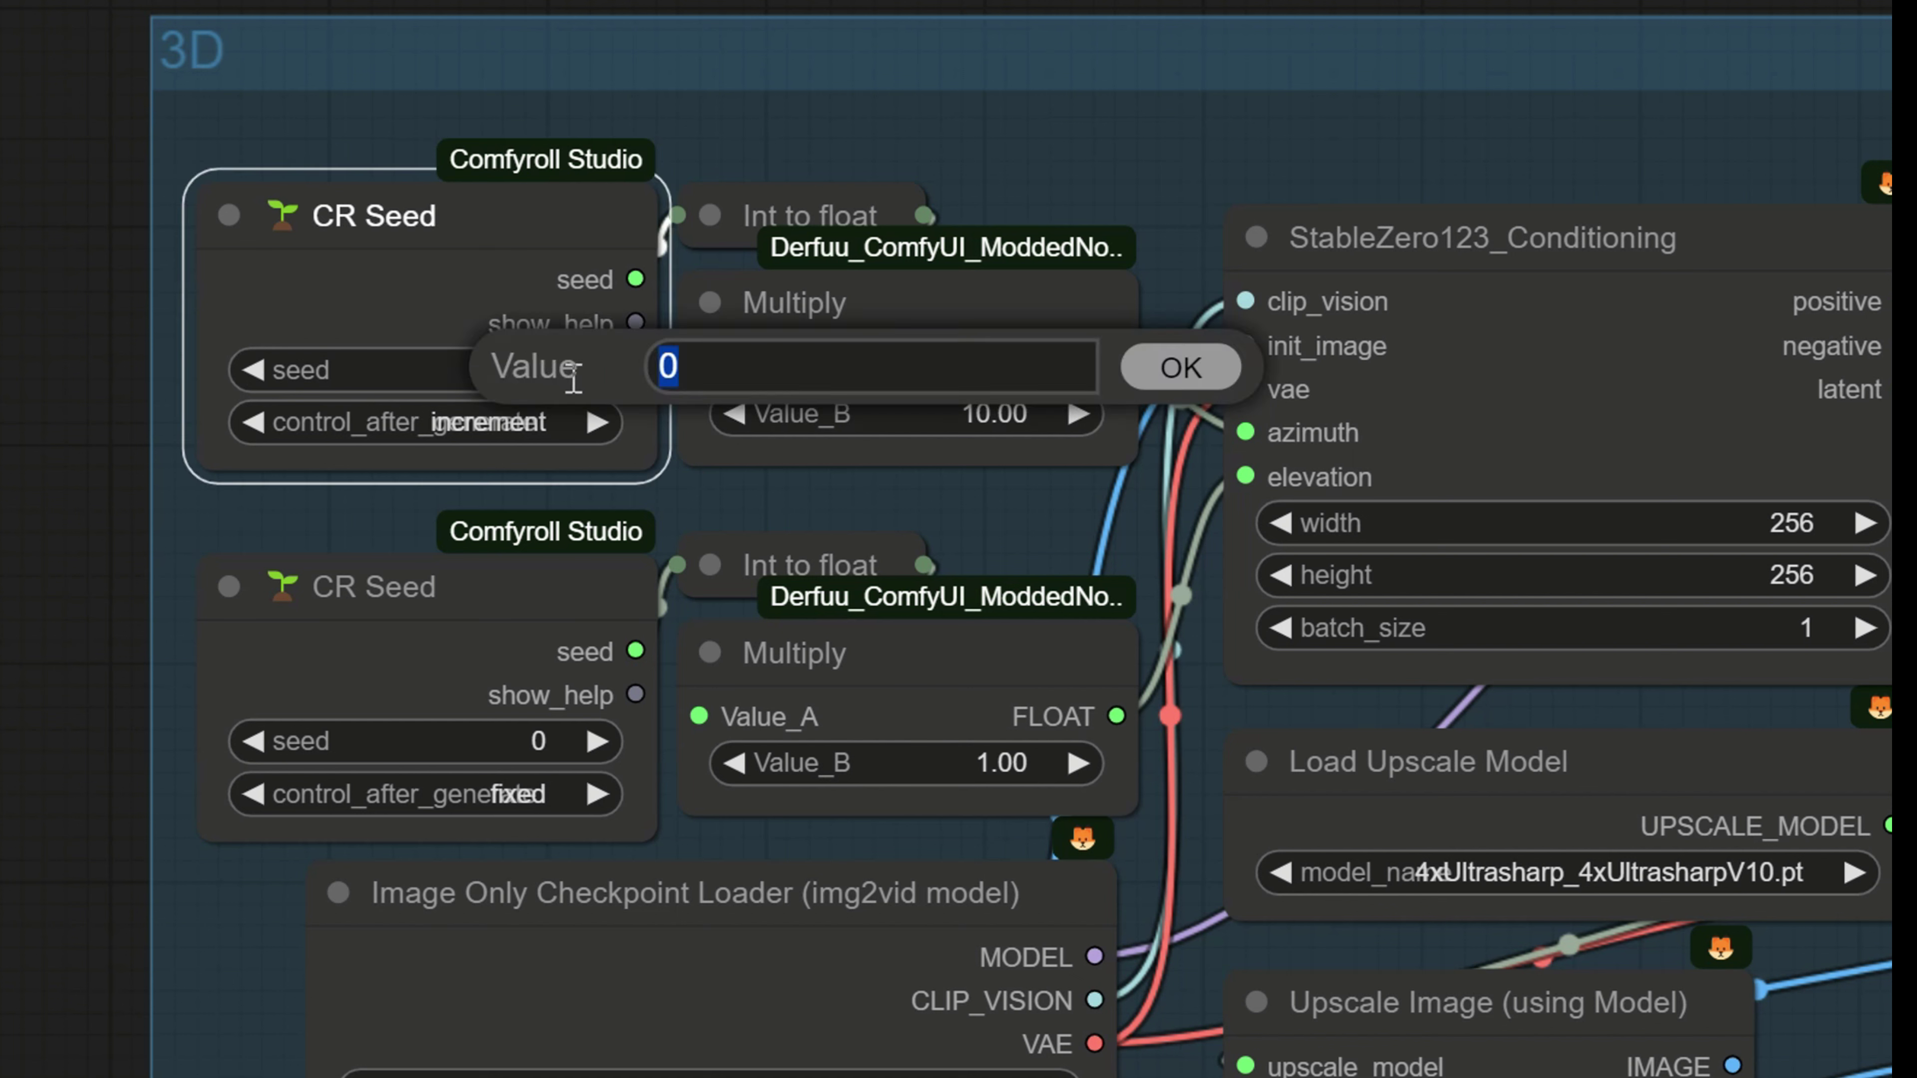
{"action": "type", "text": "10"}
{"action": "left_click", "coordinate": [1172, 366]}
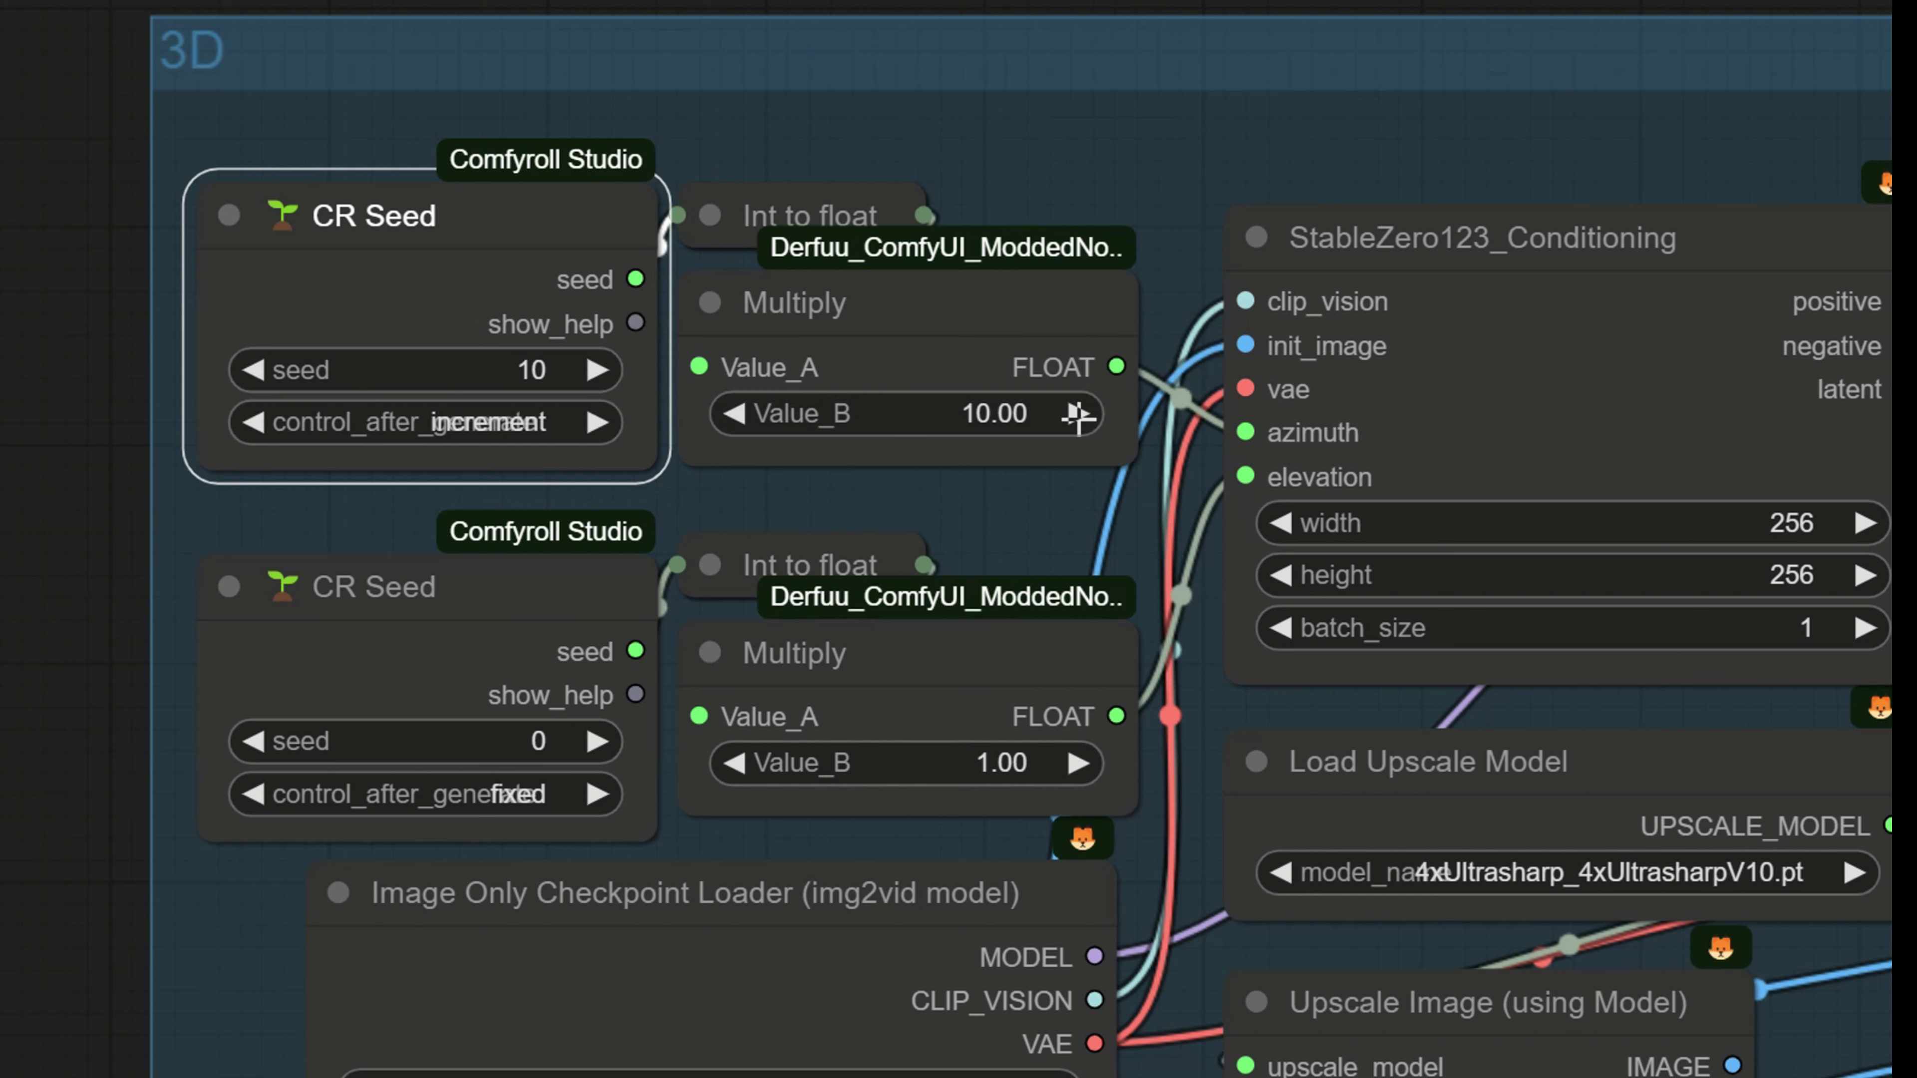
- Set Value_B to 1 in the Multiply node feeding the azimuth input
{"action": "left_click", "coordinate": [1023, 417]}
{"action": "type", "text": "1"}
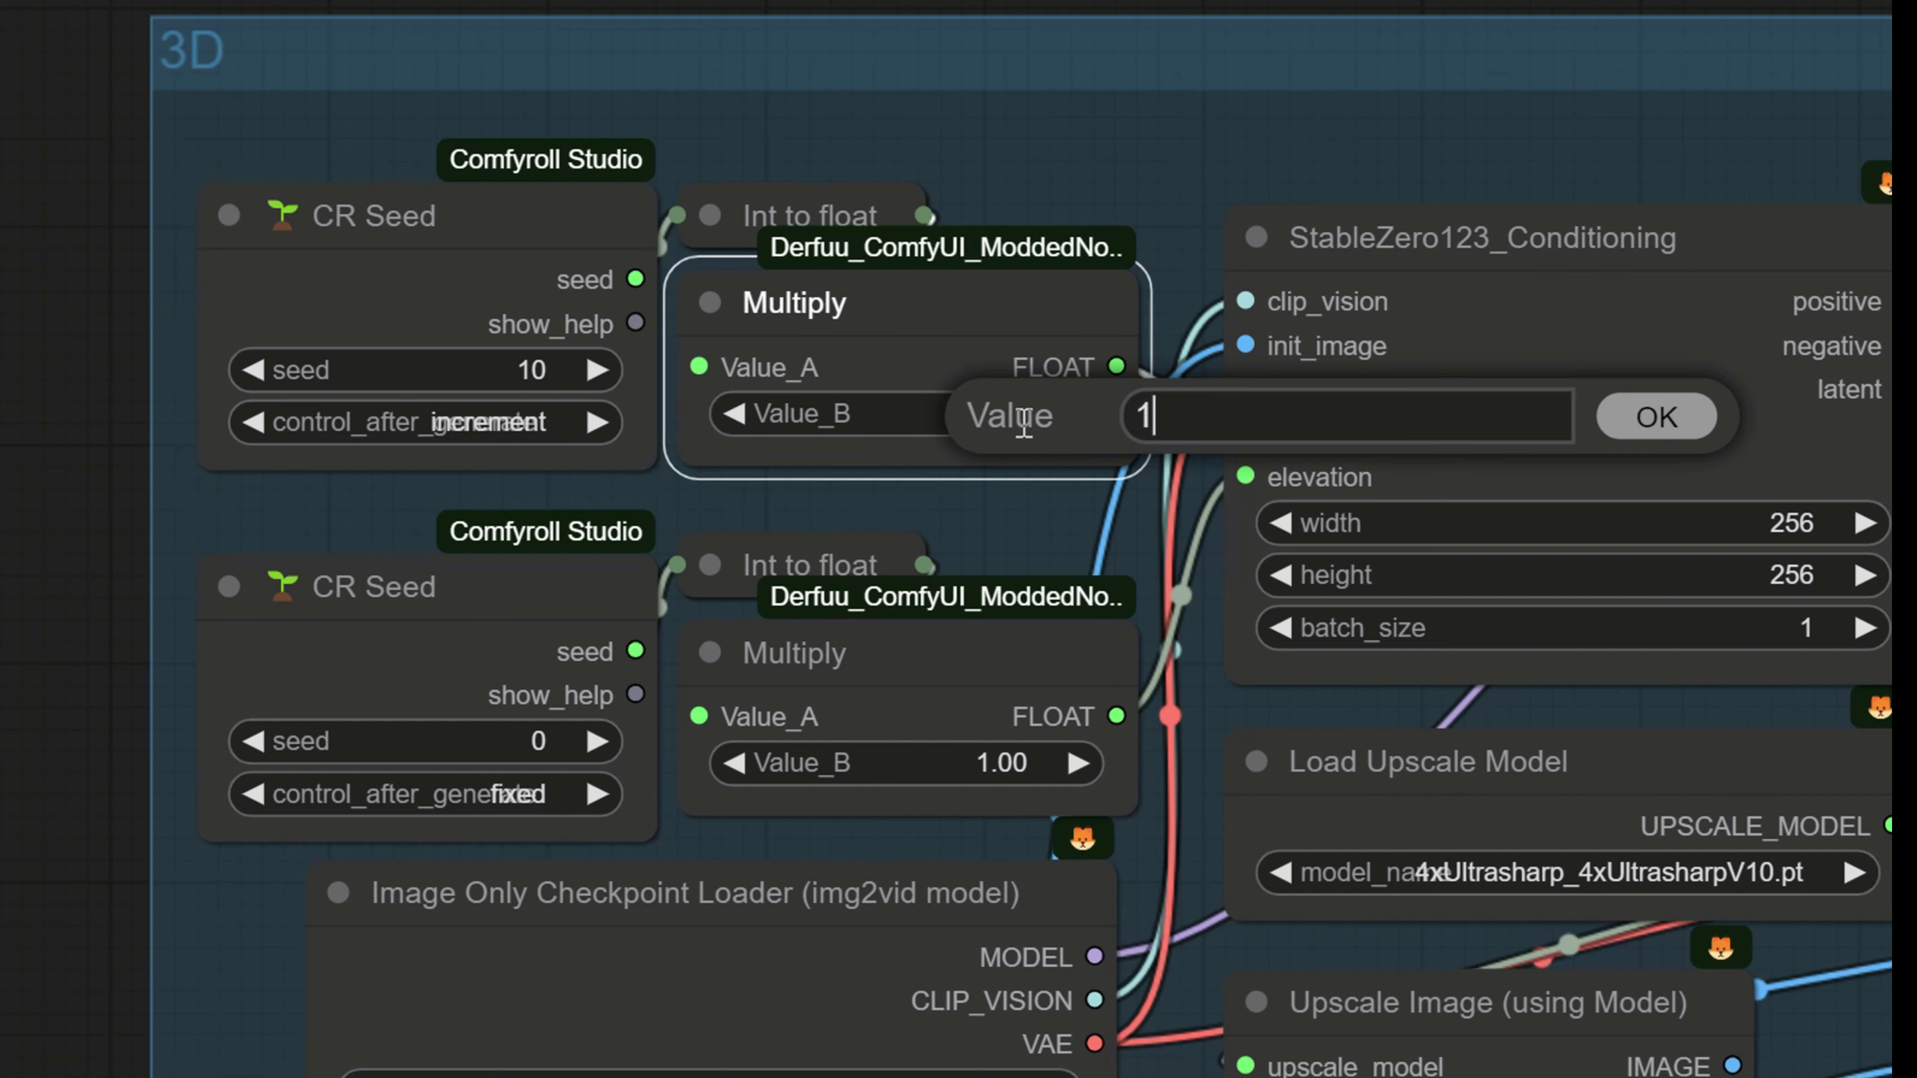
{"action": "left_click", "coordinate": [1672, 423]}
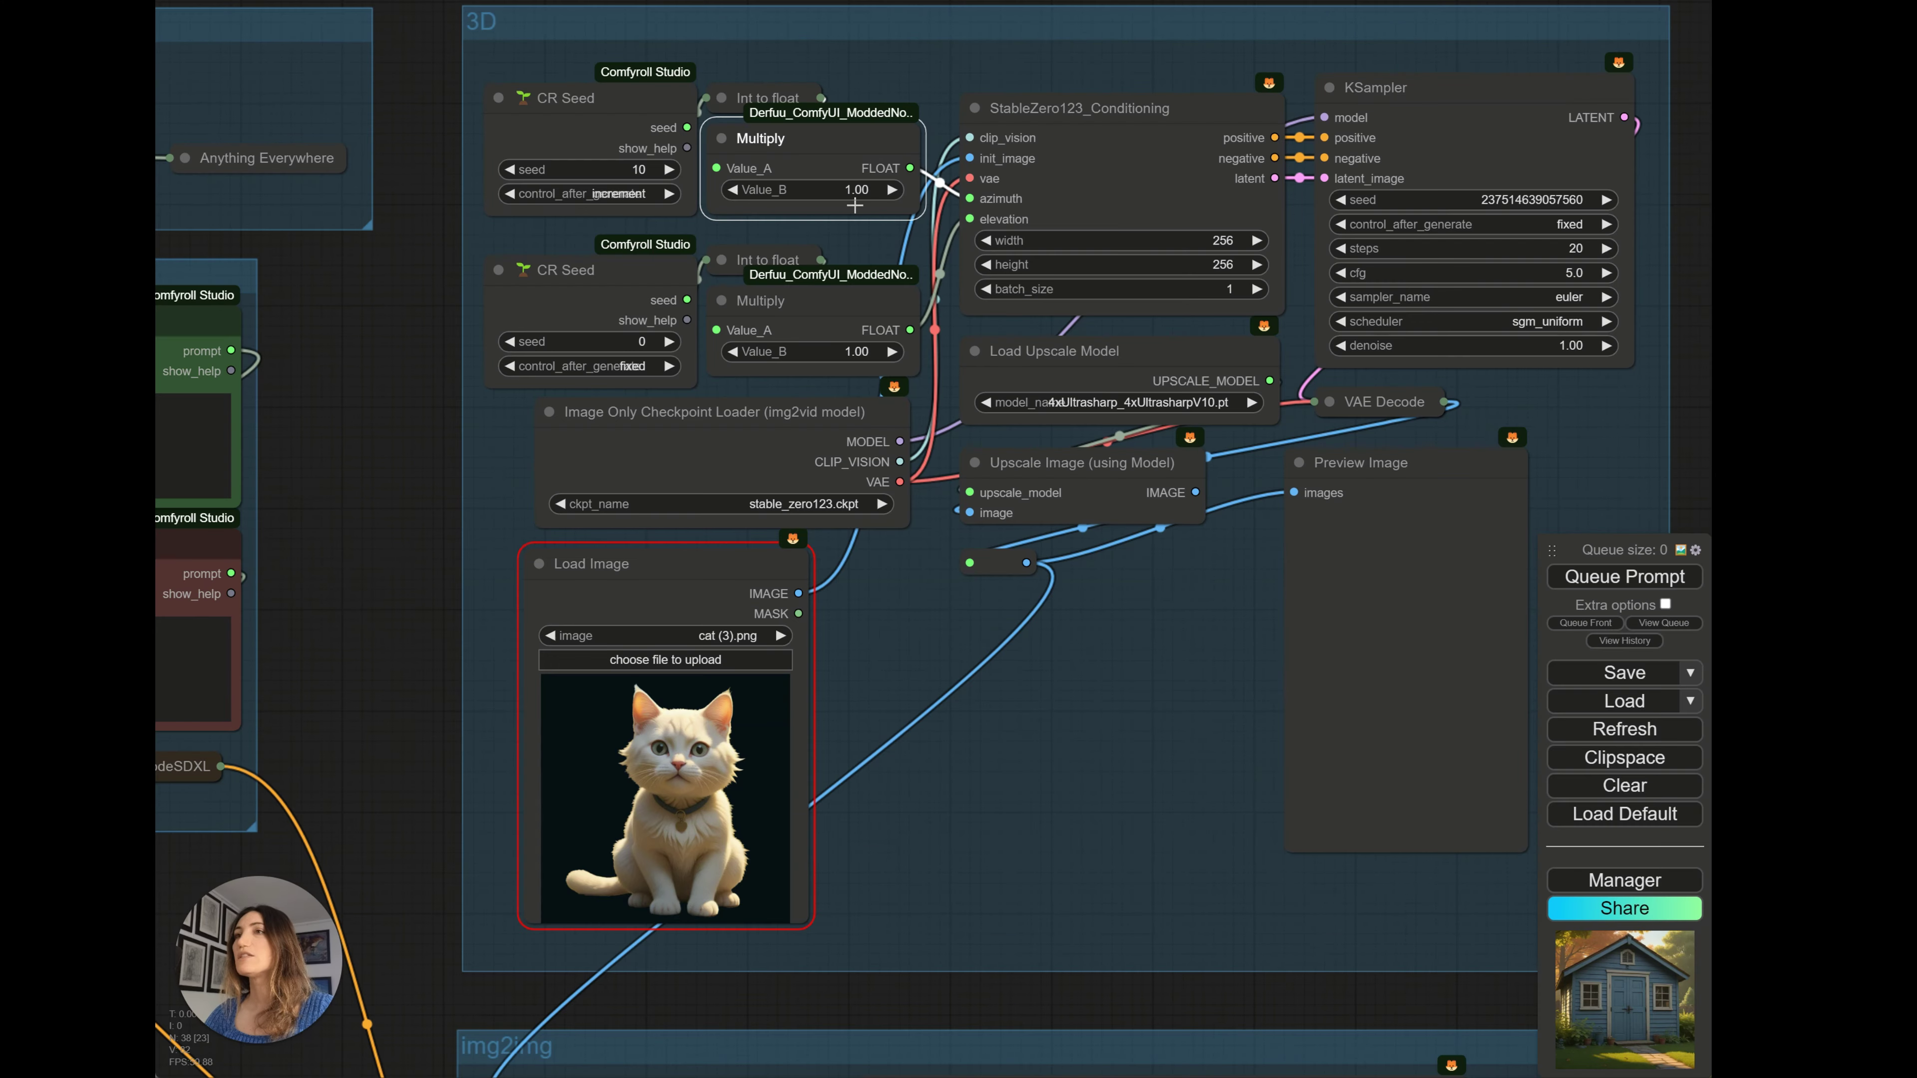
- Queue the workflow to generate the cat at the 10-degree azimuth and view the preview image
{"action": "left_click", "coordinate": [1604, 578]}
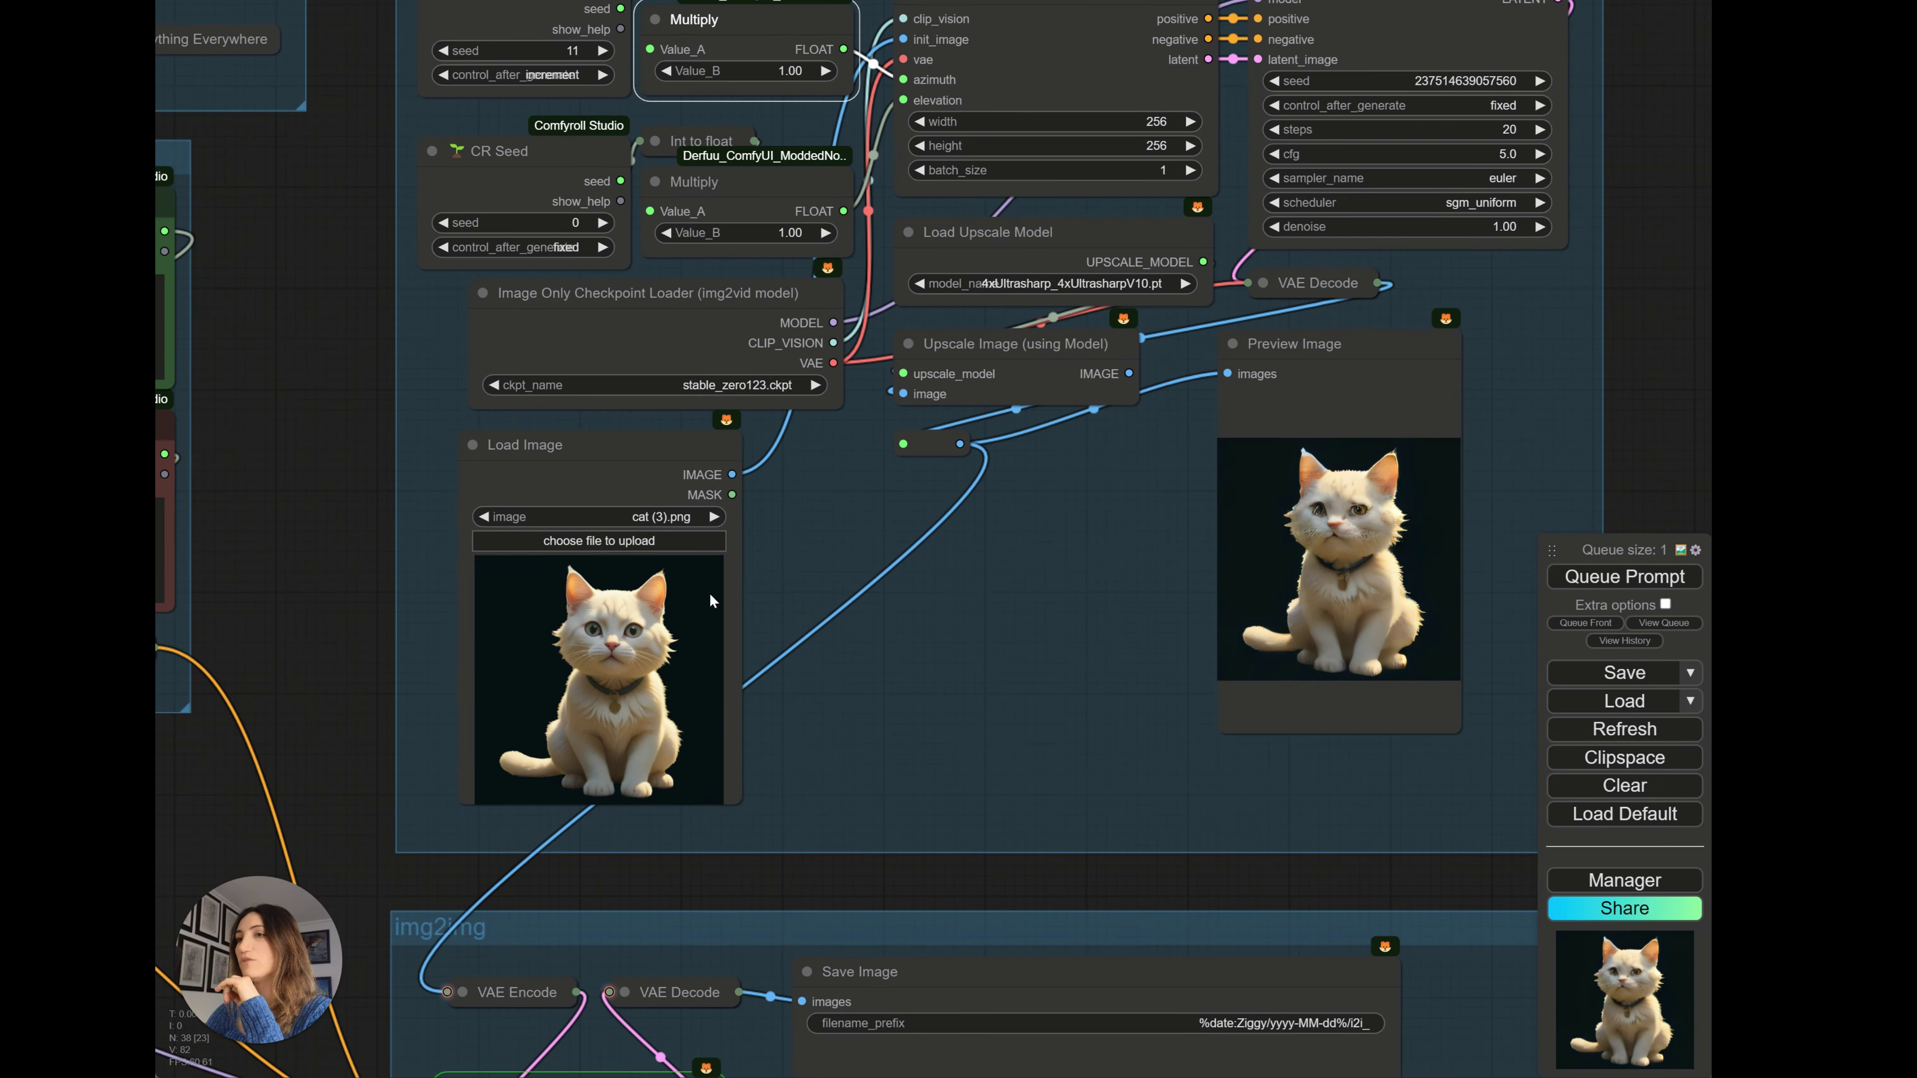
{"action": "left_click_drag", "start_coordinate": [1068, 589], "coordinate": [1044, 697]}
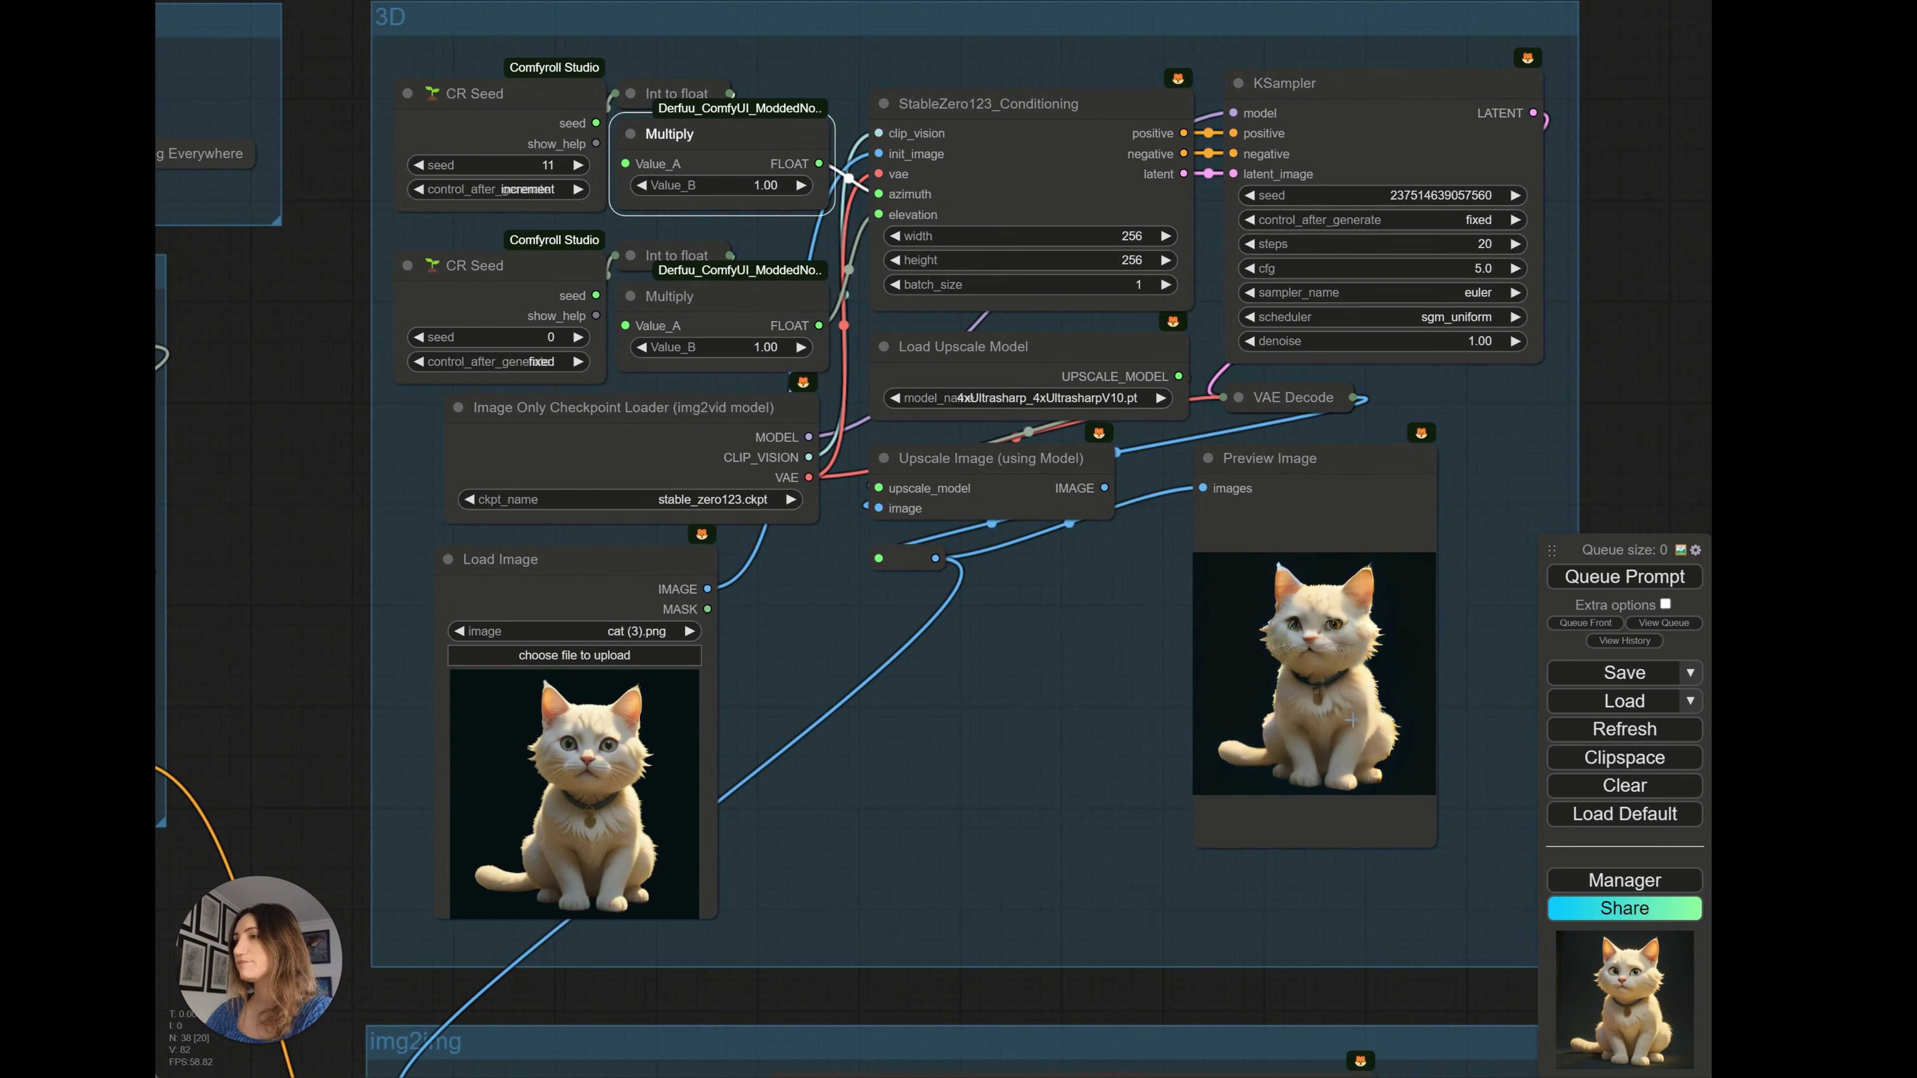
{"action": "left_click_drag", "start_coordinate": [1463, 637], "coordinate": [1448, 594]}
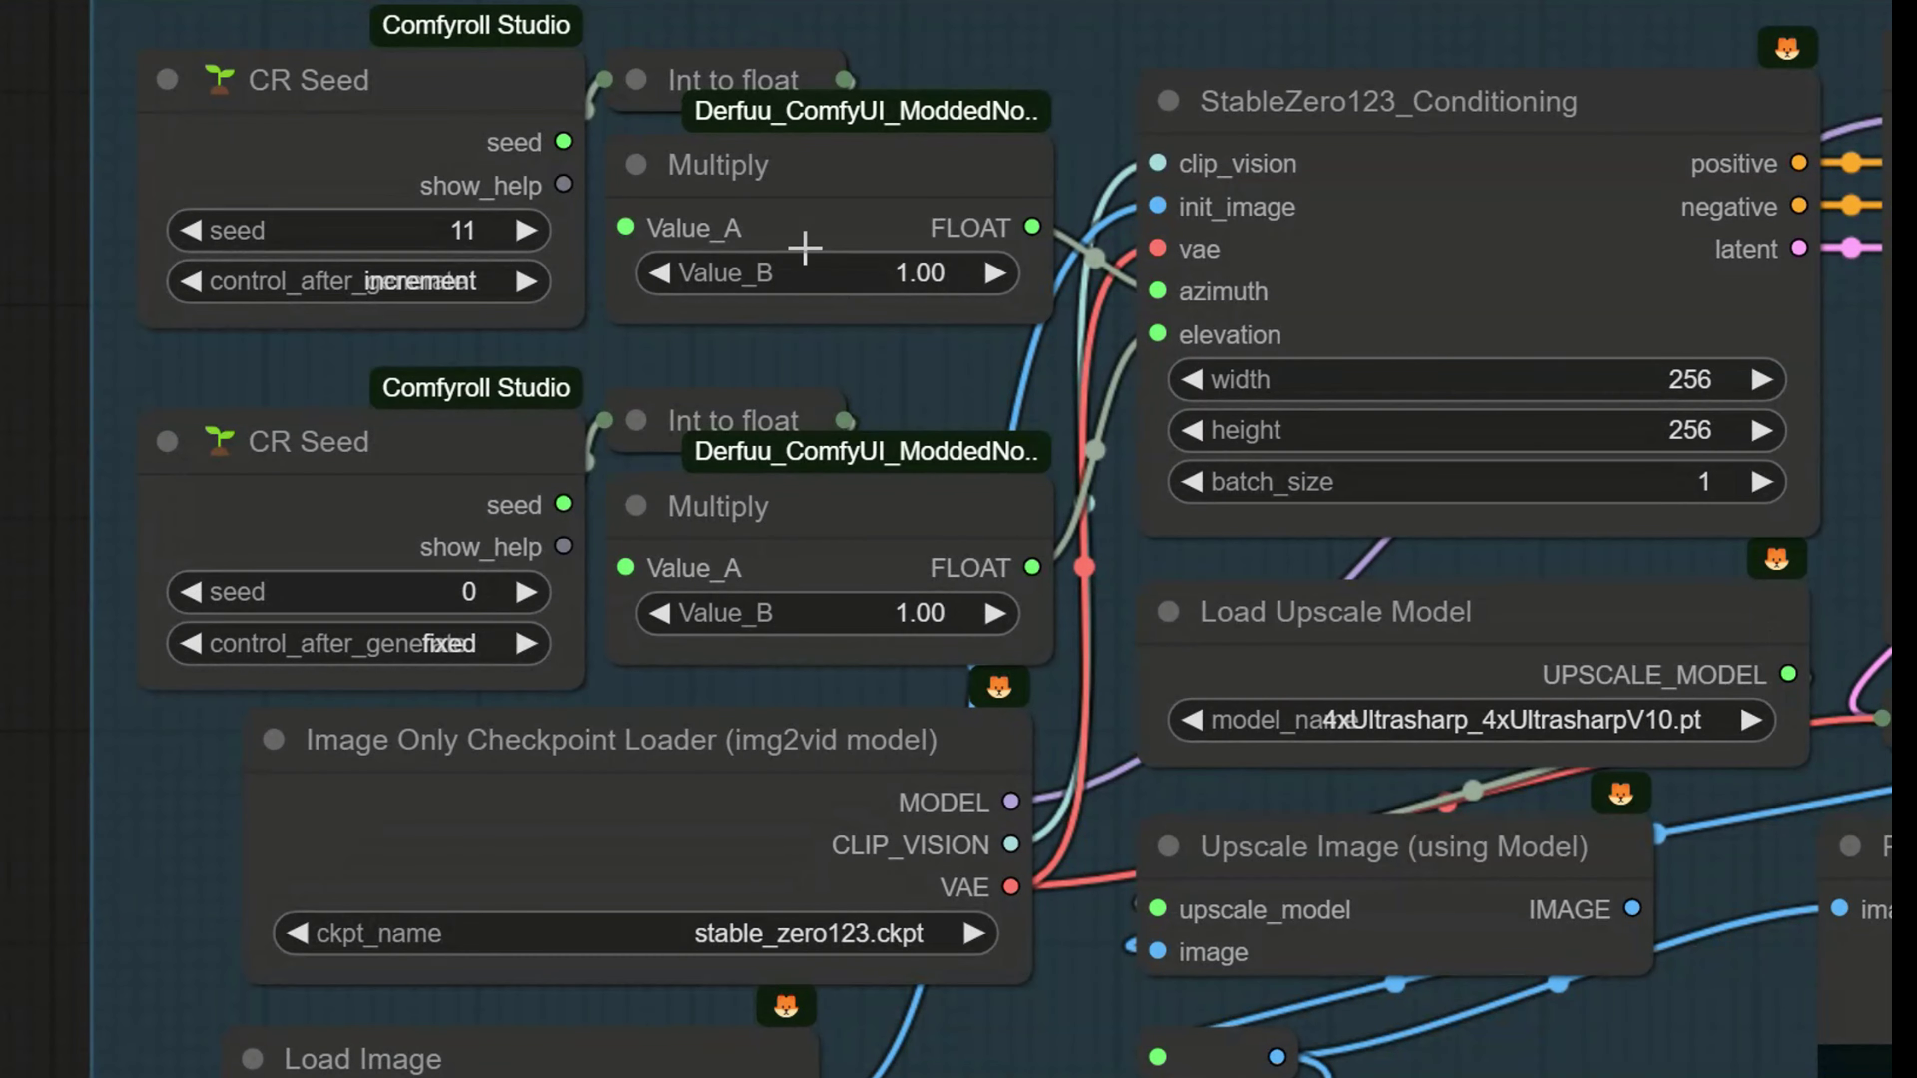
- Change the azimuth CR Seed node's seed to 50
{"action": "left_click", "coordinate": [464, 231]}
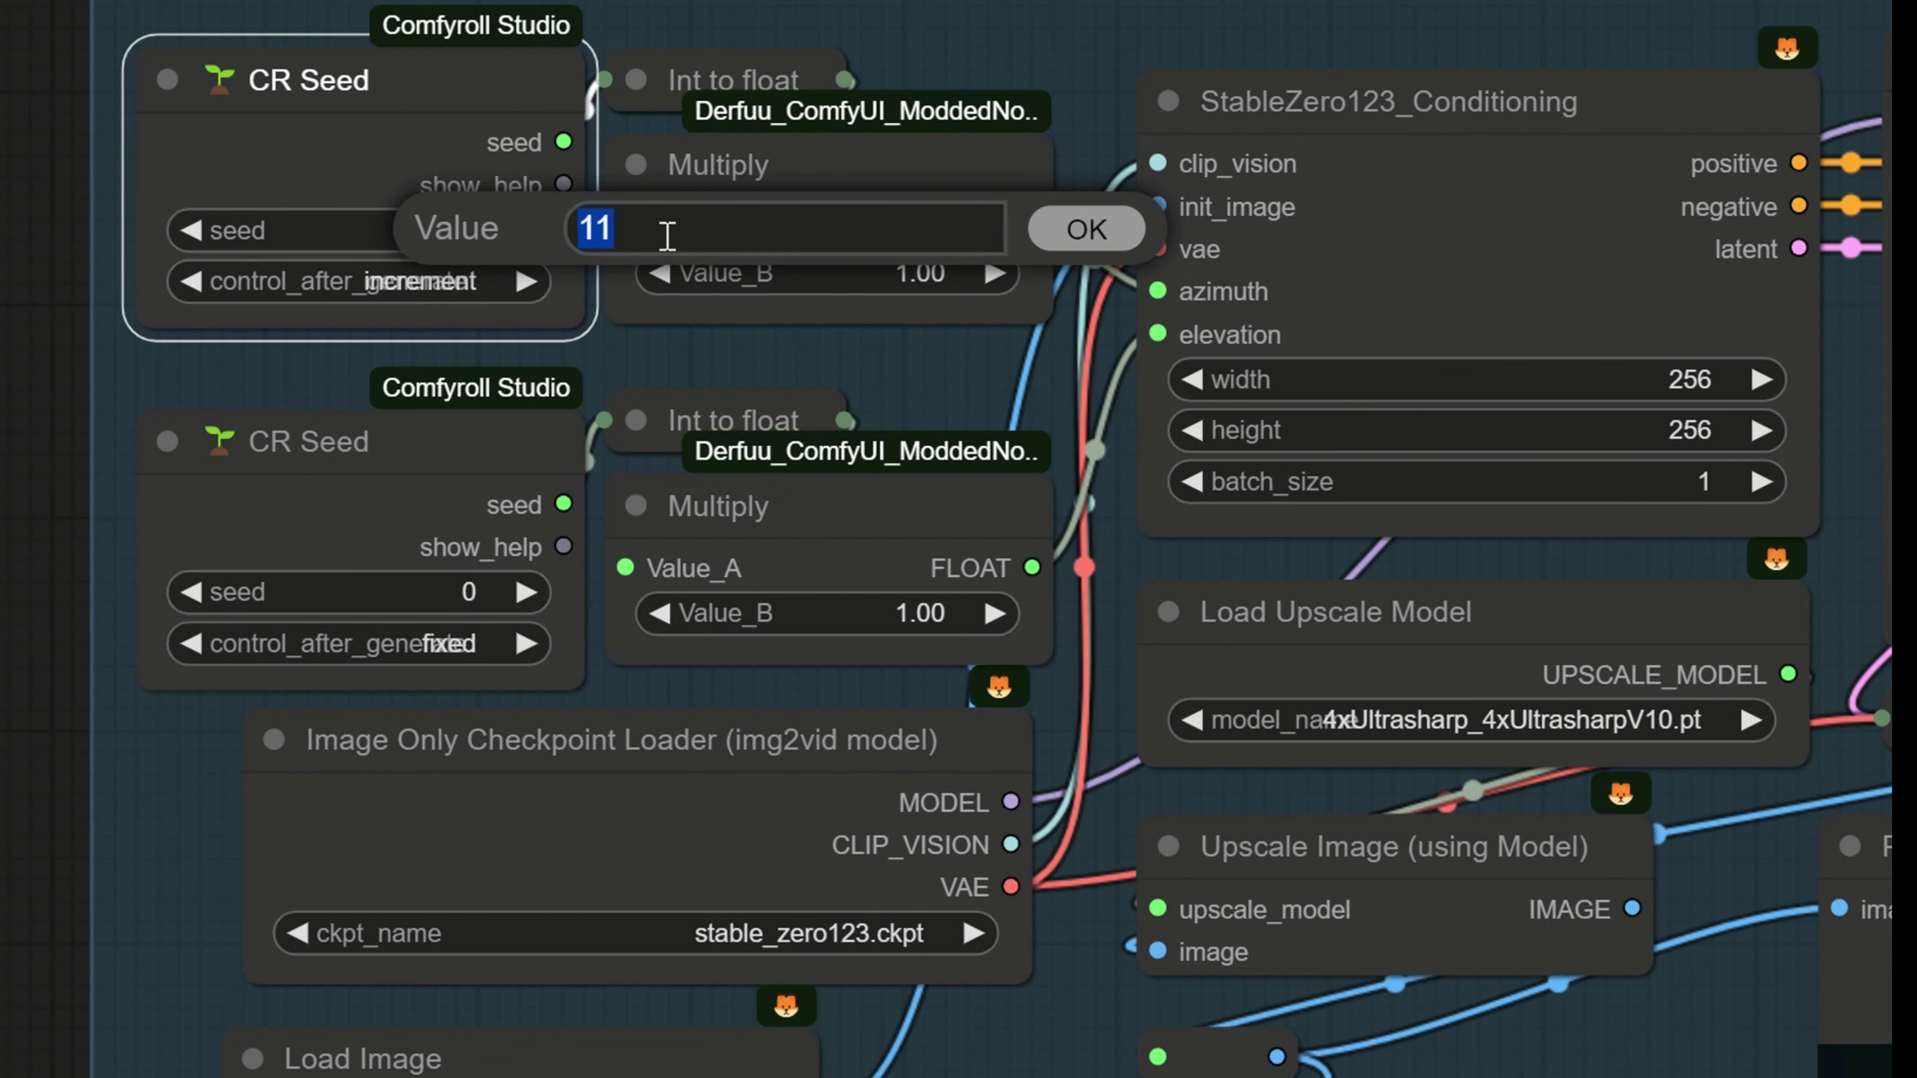
{"action": "type", "text": "50"}
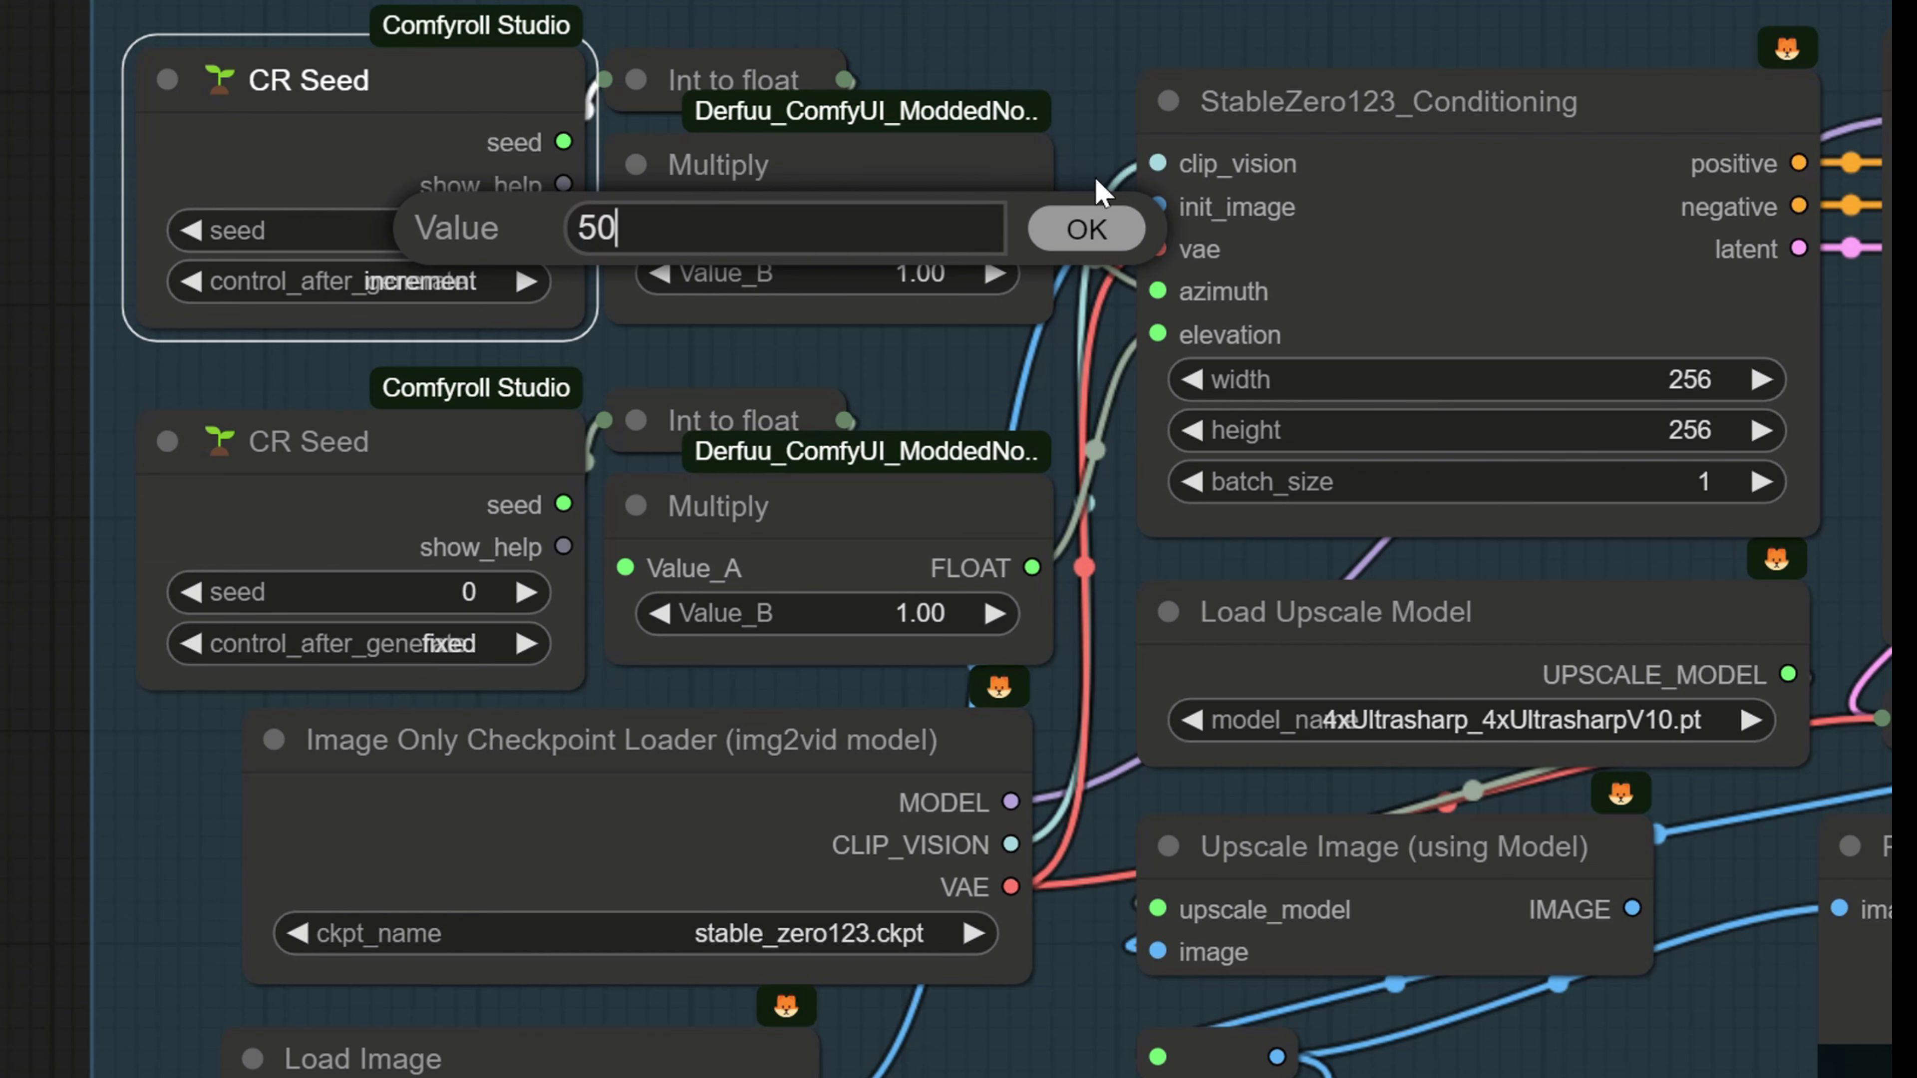
{"action": "left_click", "coordinate": [1081, 226]}
- Queue the workflow with the 50-degree azimuth and compare the source, preview and img2img images
{"action": "left_click", "coordinate": [1624, 576]}
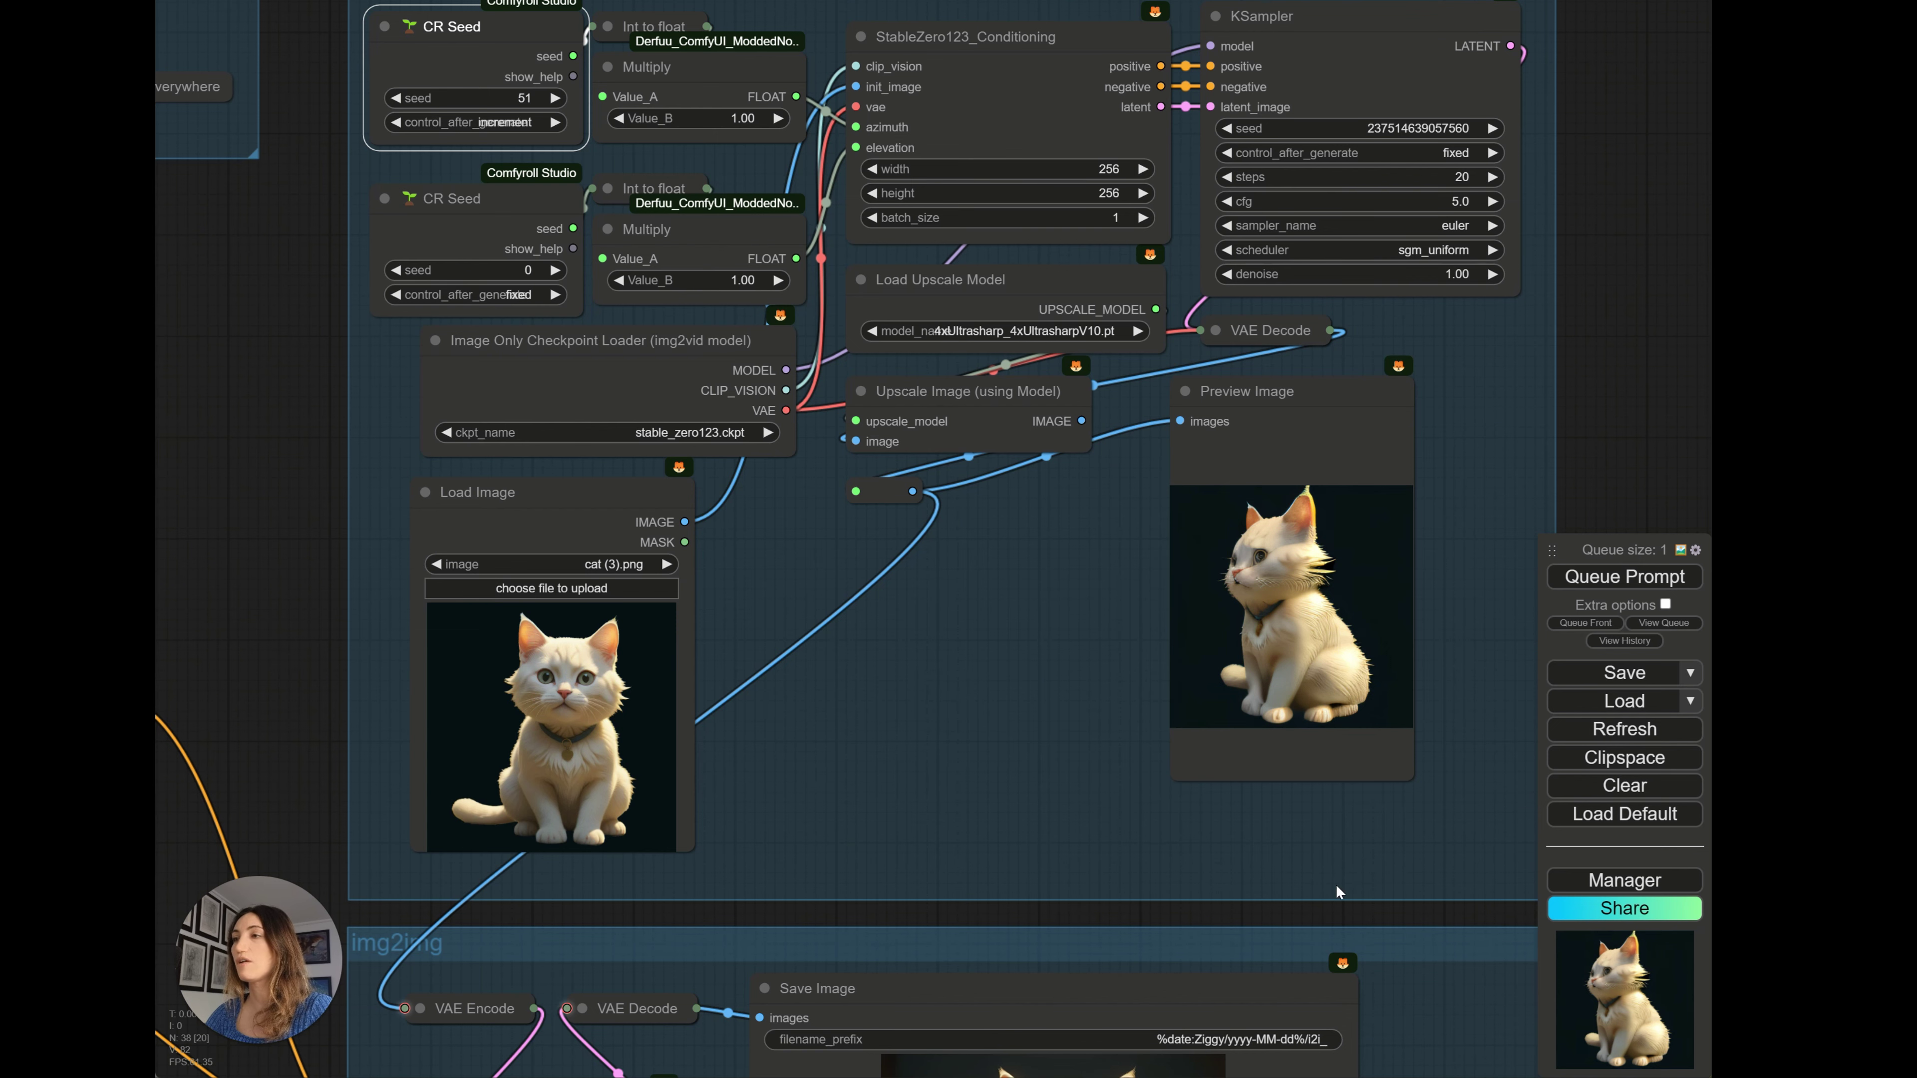
{"action": "left_click_drag", "start_coordinate": [1614, 457], "coordinate": [1535, 352]}
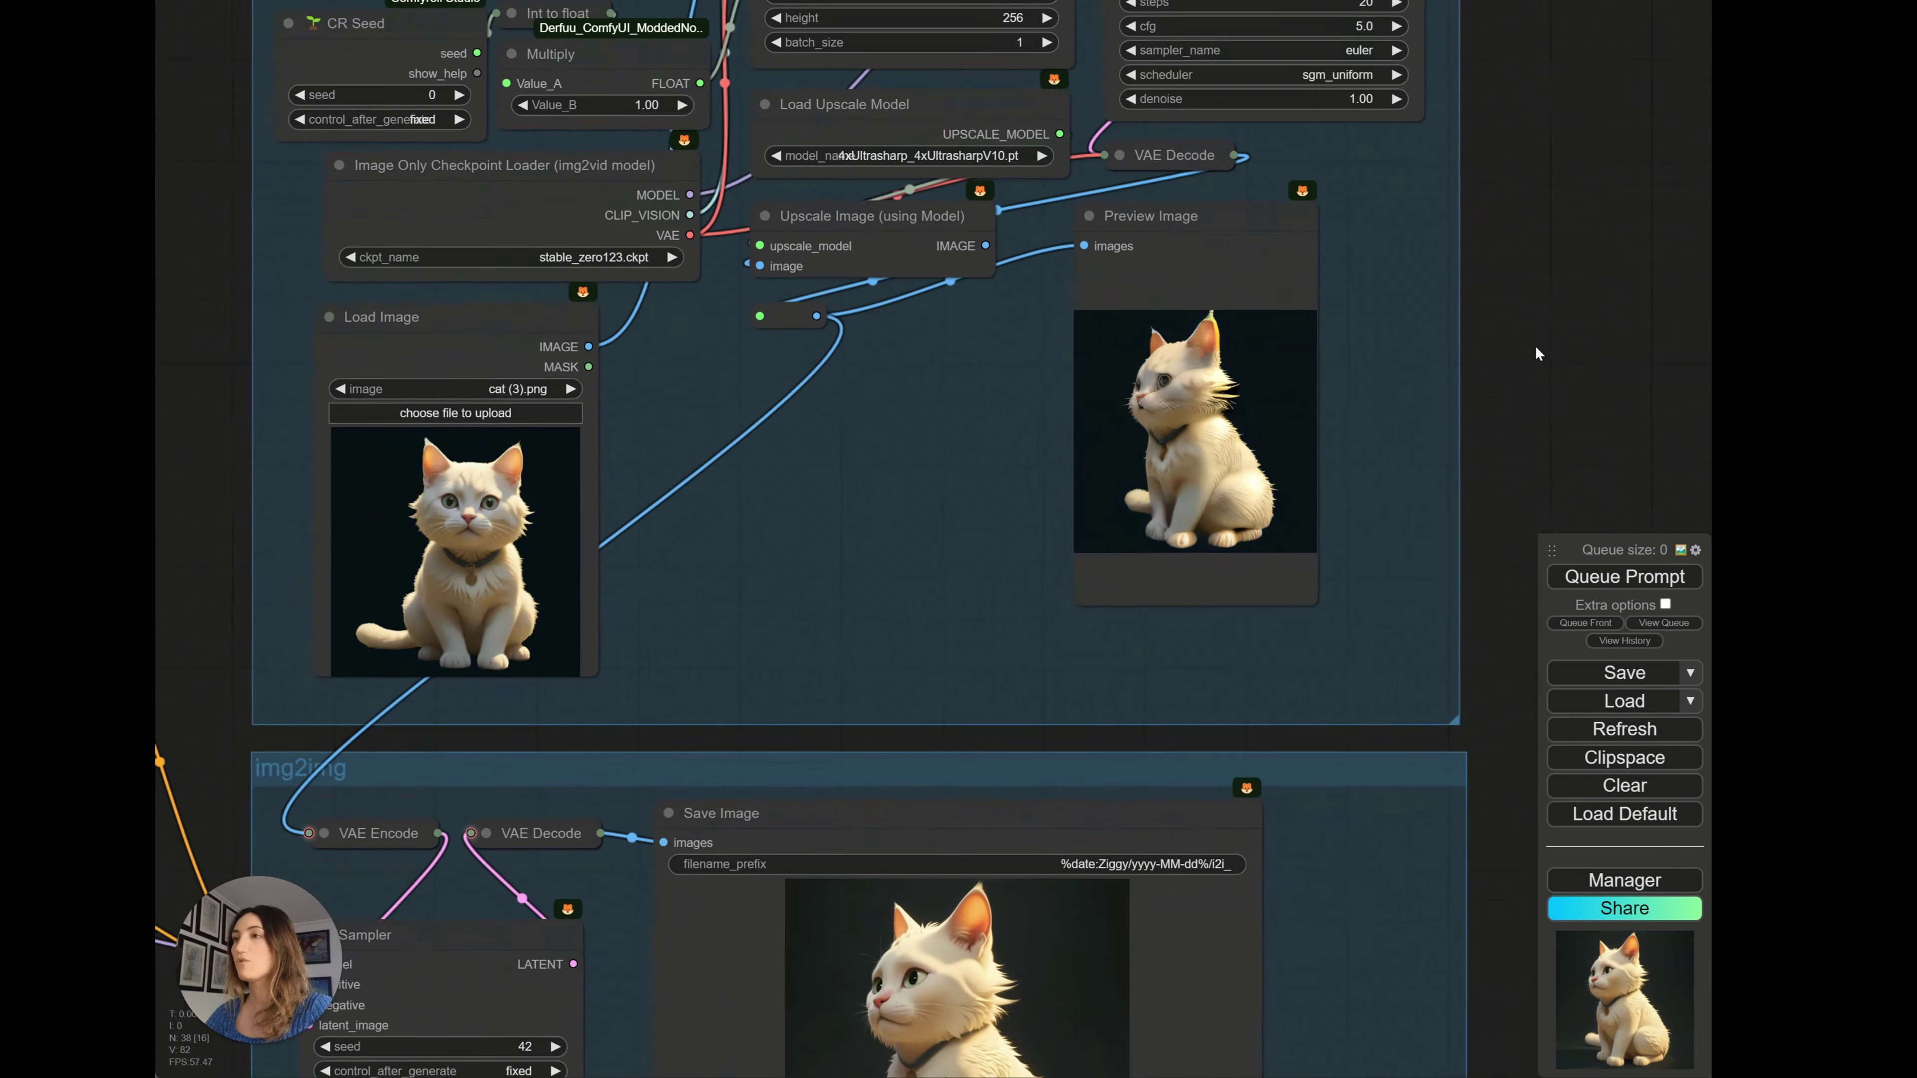
{"action": "left_click_drag", "start_coordinate": [1464, 659], "coordinate": [1580, 250]}
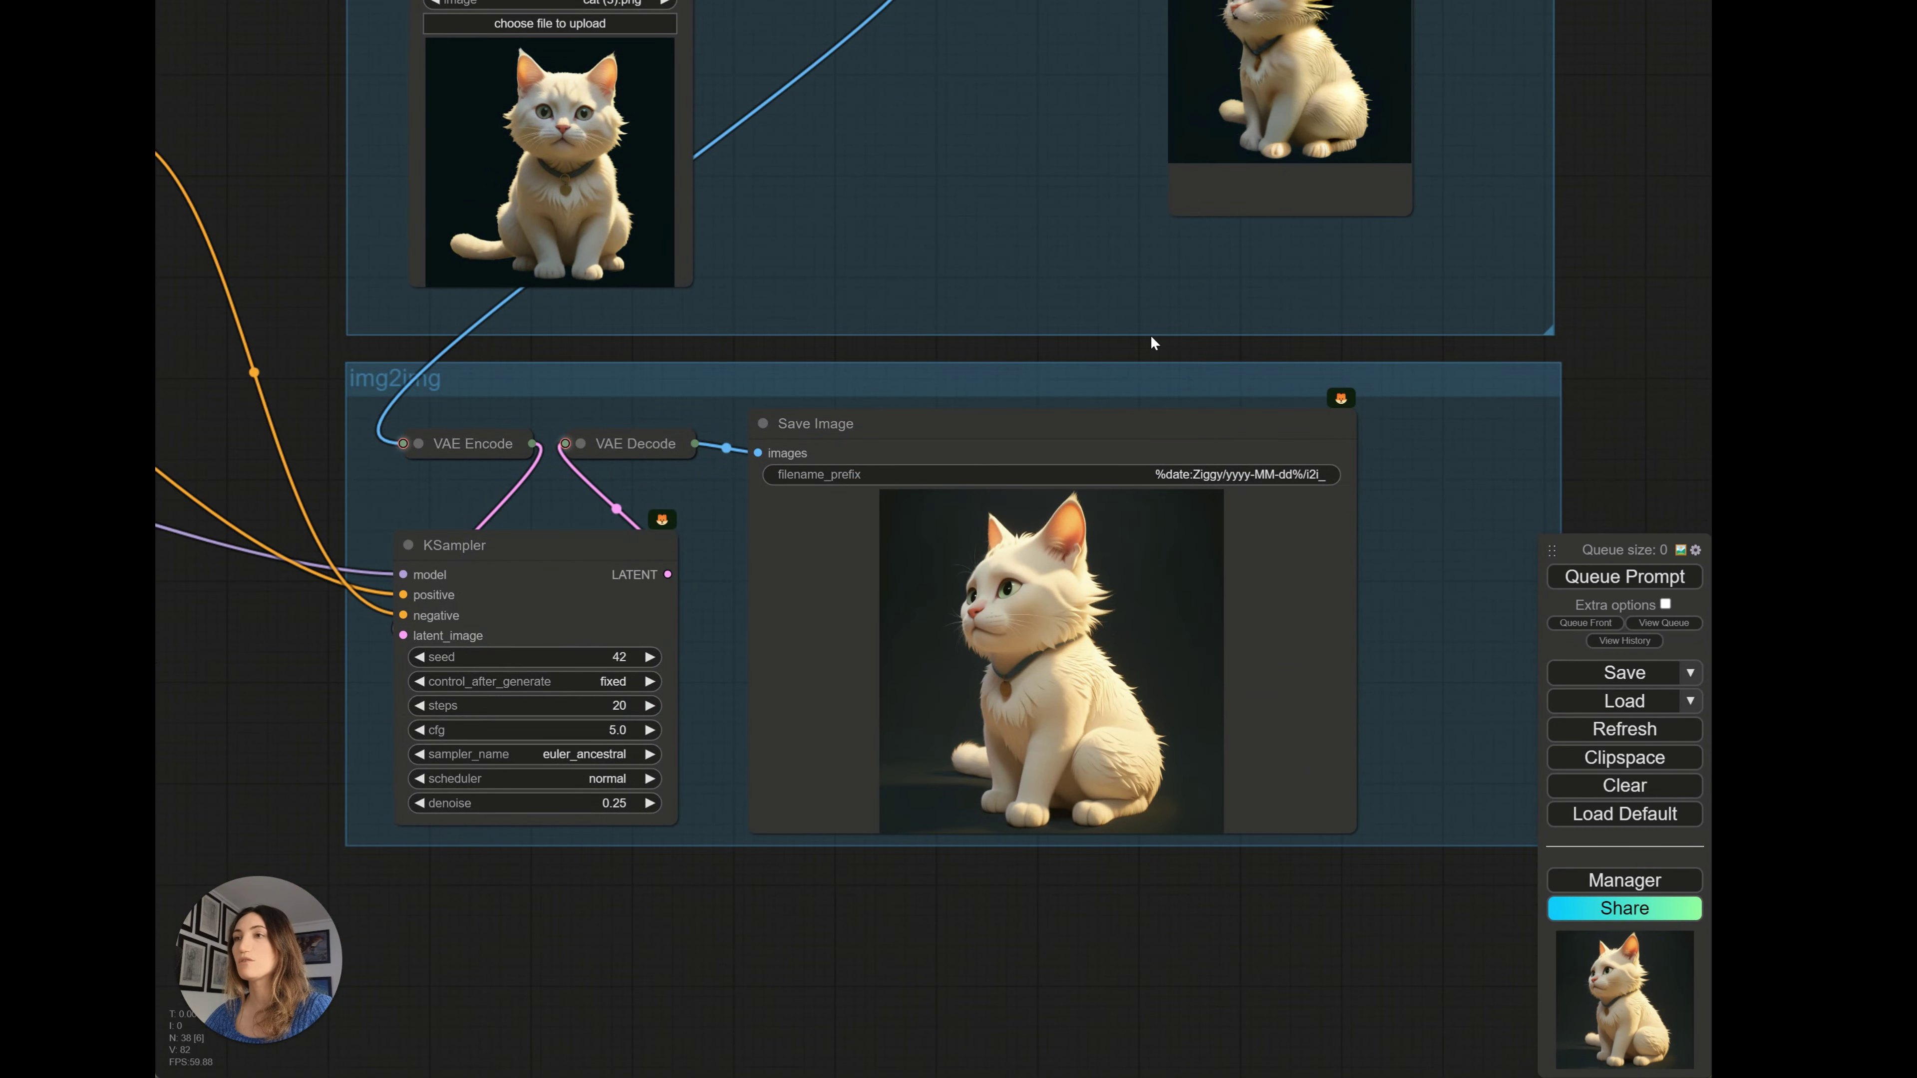
{"action": "left_click_drag", "start_coordinate": [1557, 343], "coordinate": [1547, 355]}
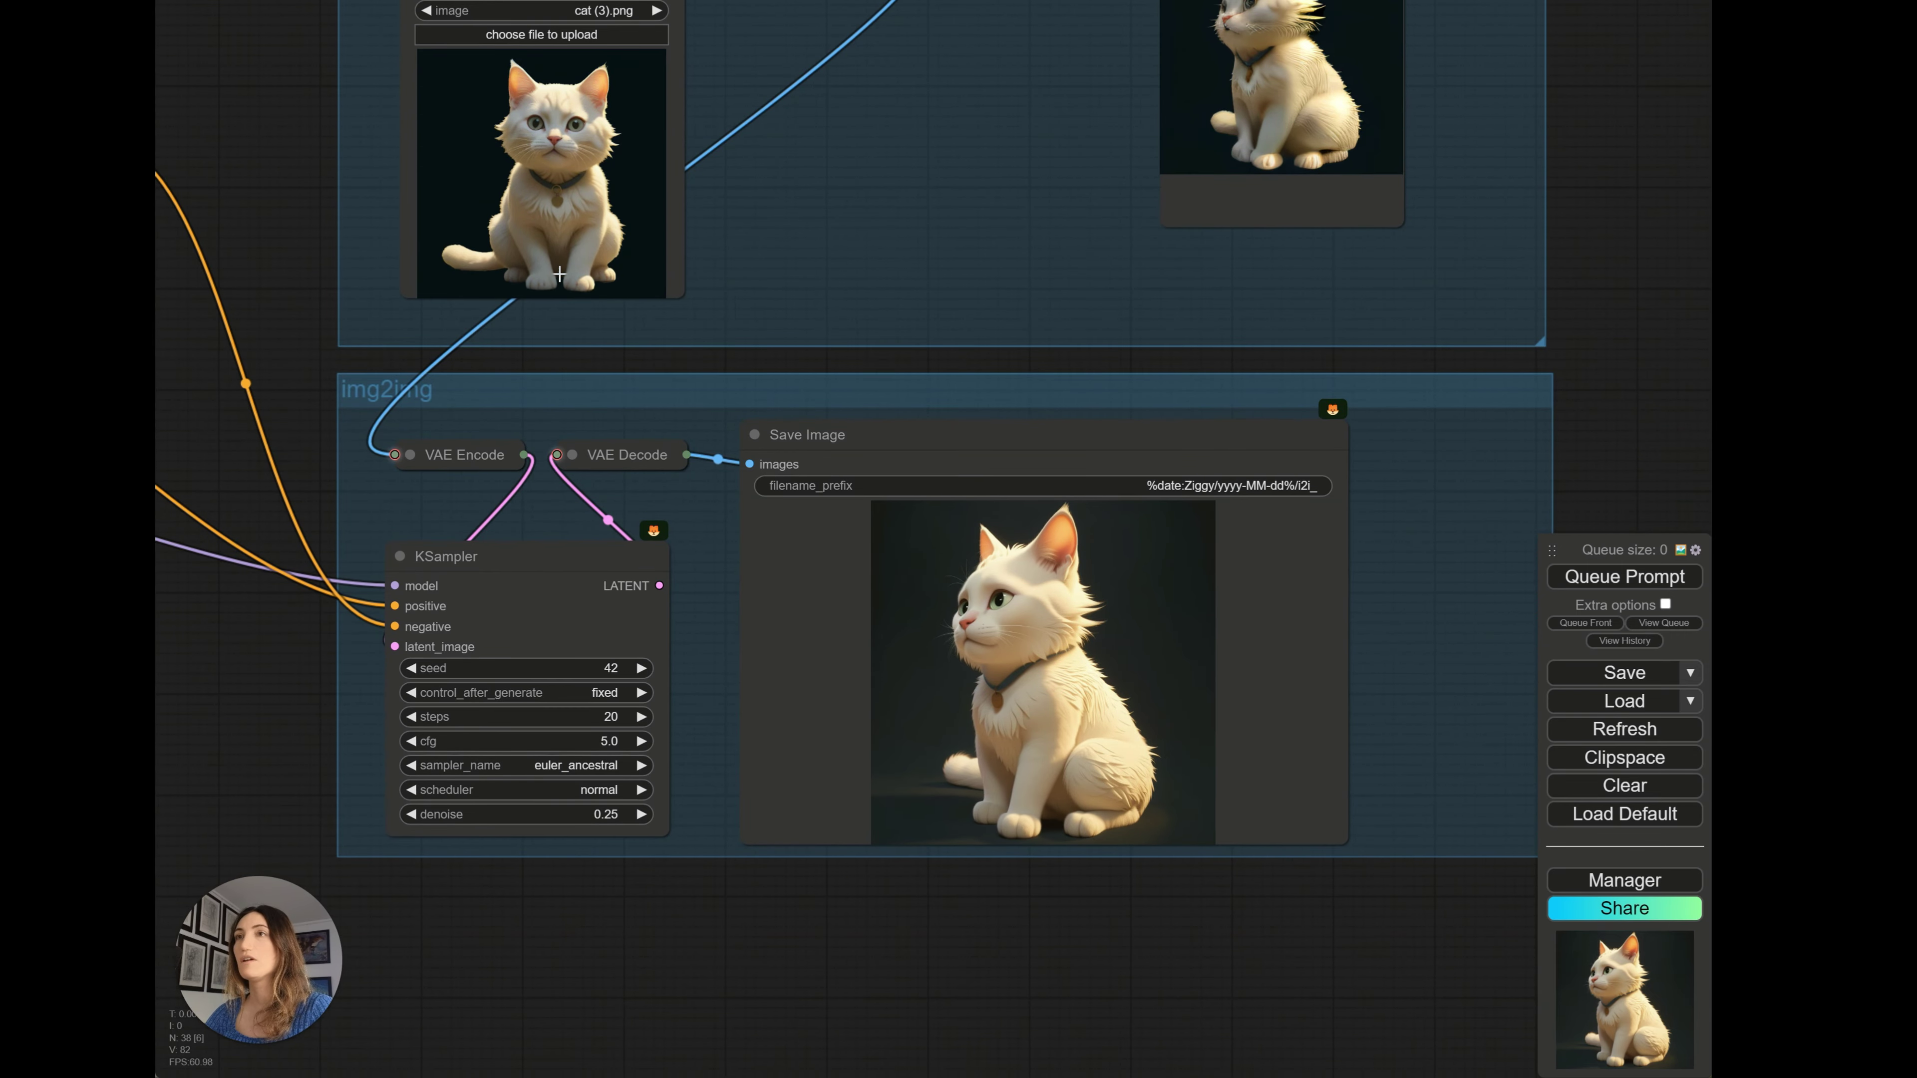
{"action": "left_click_drag", "start_coordinate": [1557, 168], "coordinate": [1561, 213]}
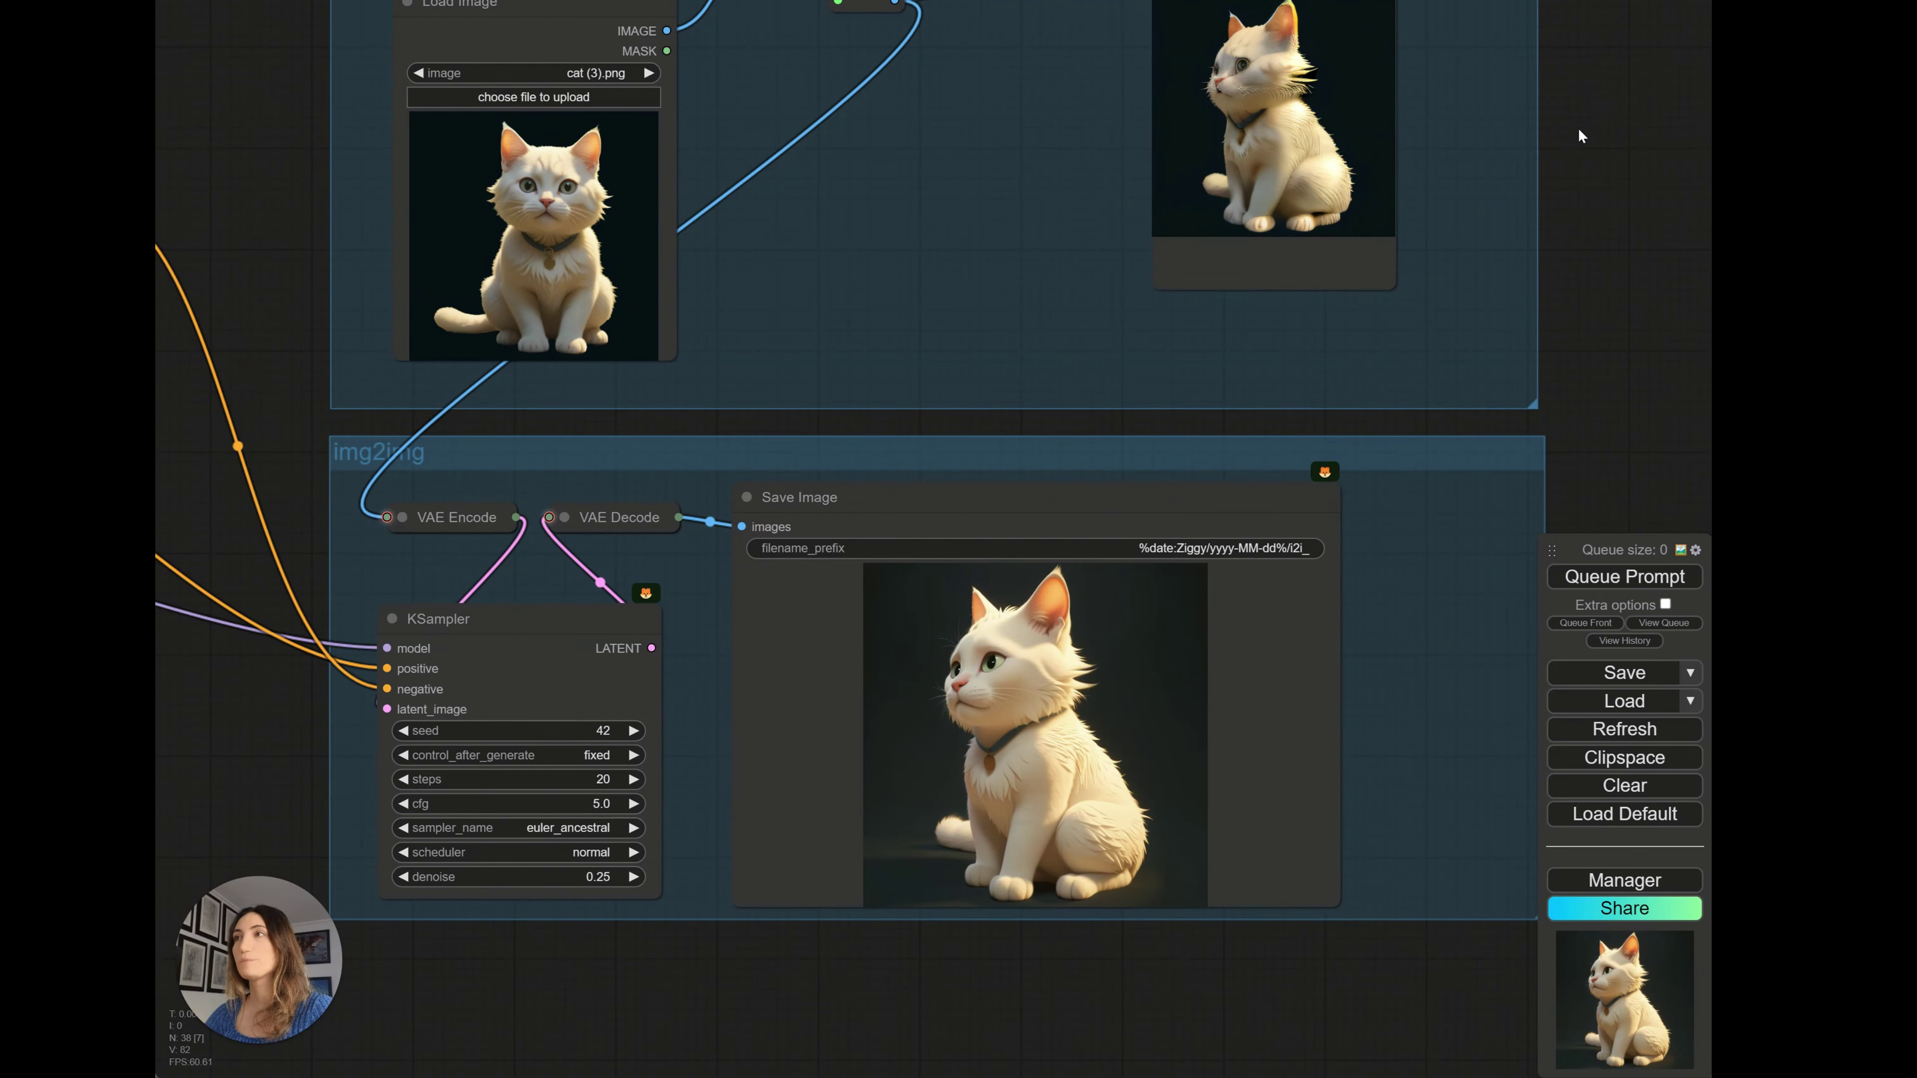
- Set the seed of the CR Seed node driving the azimuth to 190
{"action": "left_click_drag", "start_coordinate": [1580, 135], "coordinate": [1564, 475]}
{"action": "left_click_drag", "start_coordinate": [1550, 185], "coordinate": [1528, 309]}
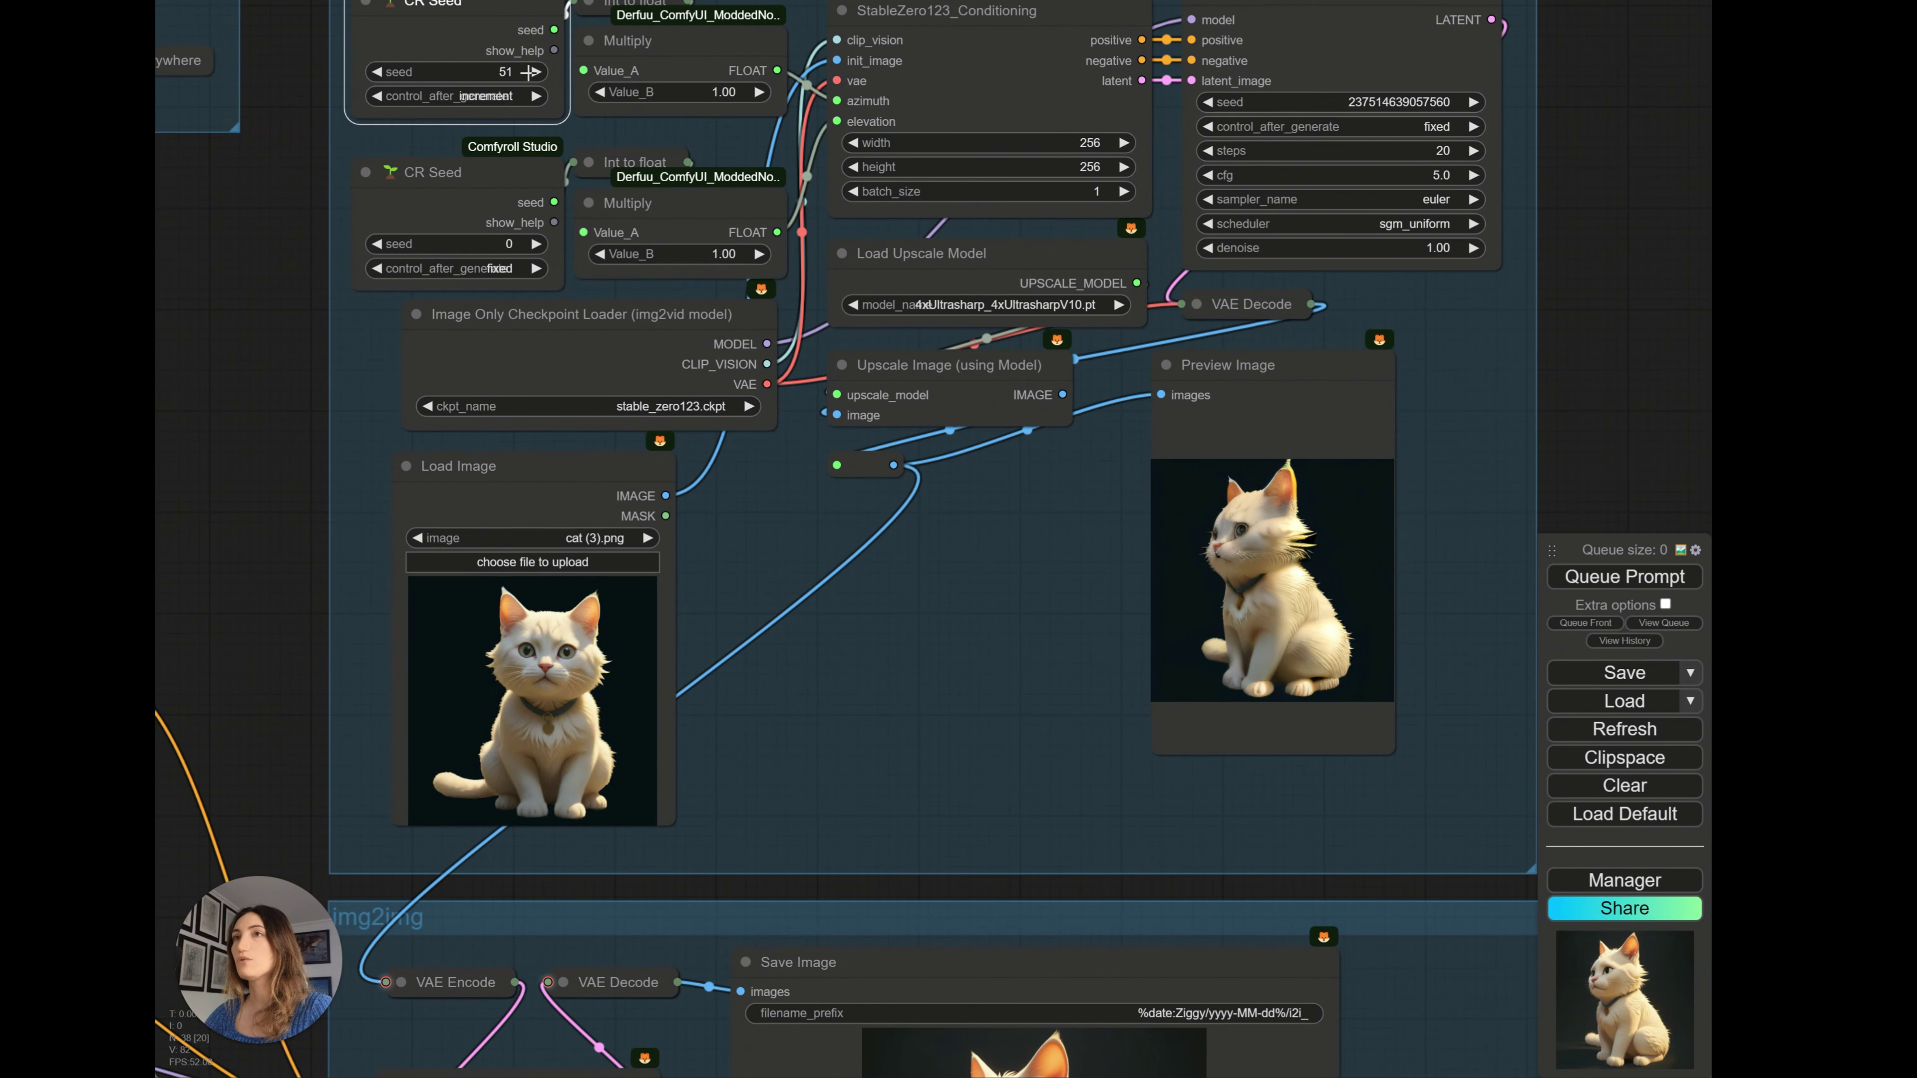
{"action": "left_click", "coordinate": [494, 73]}
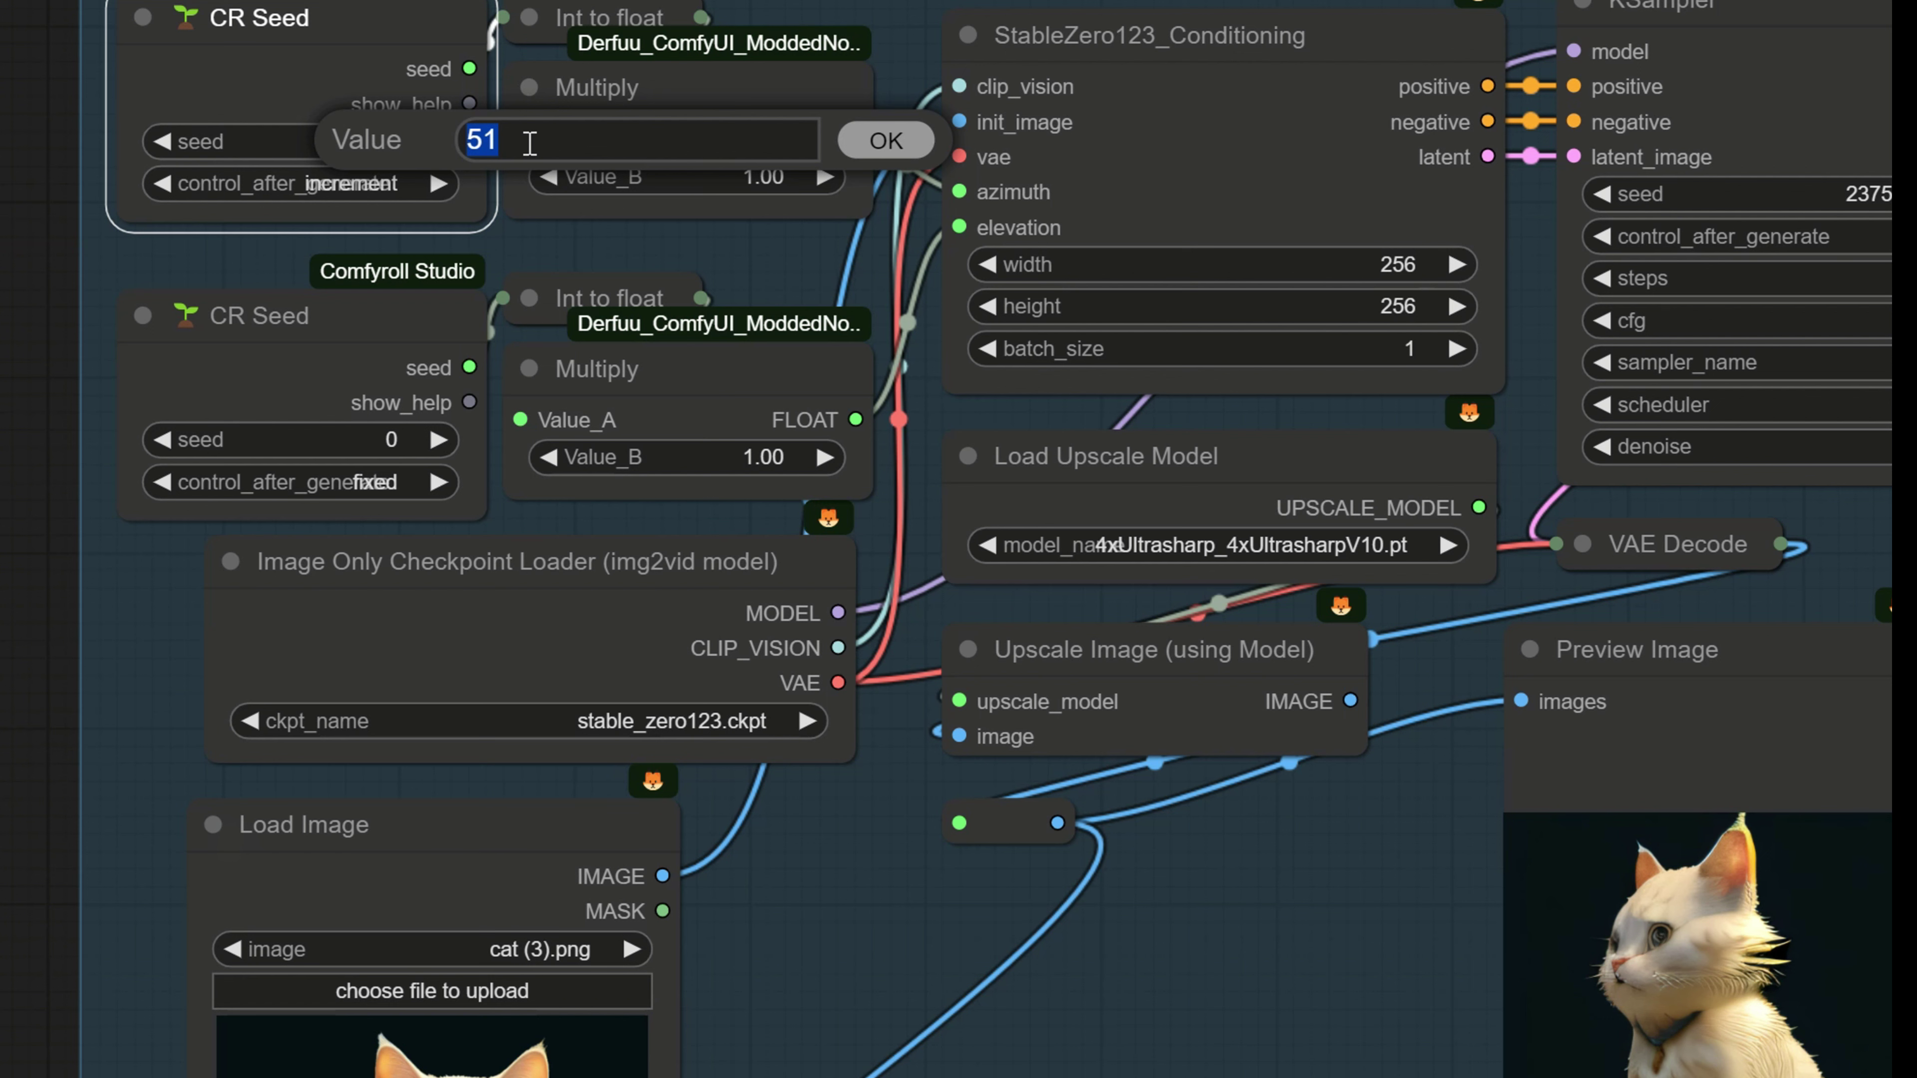
{"action": "type", "text": "190"}
{"action": "left_click", "coordinate": [887, 142]}
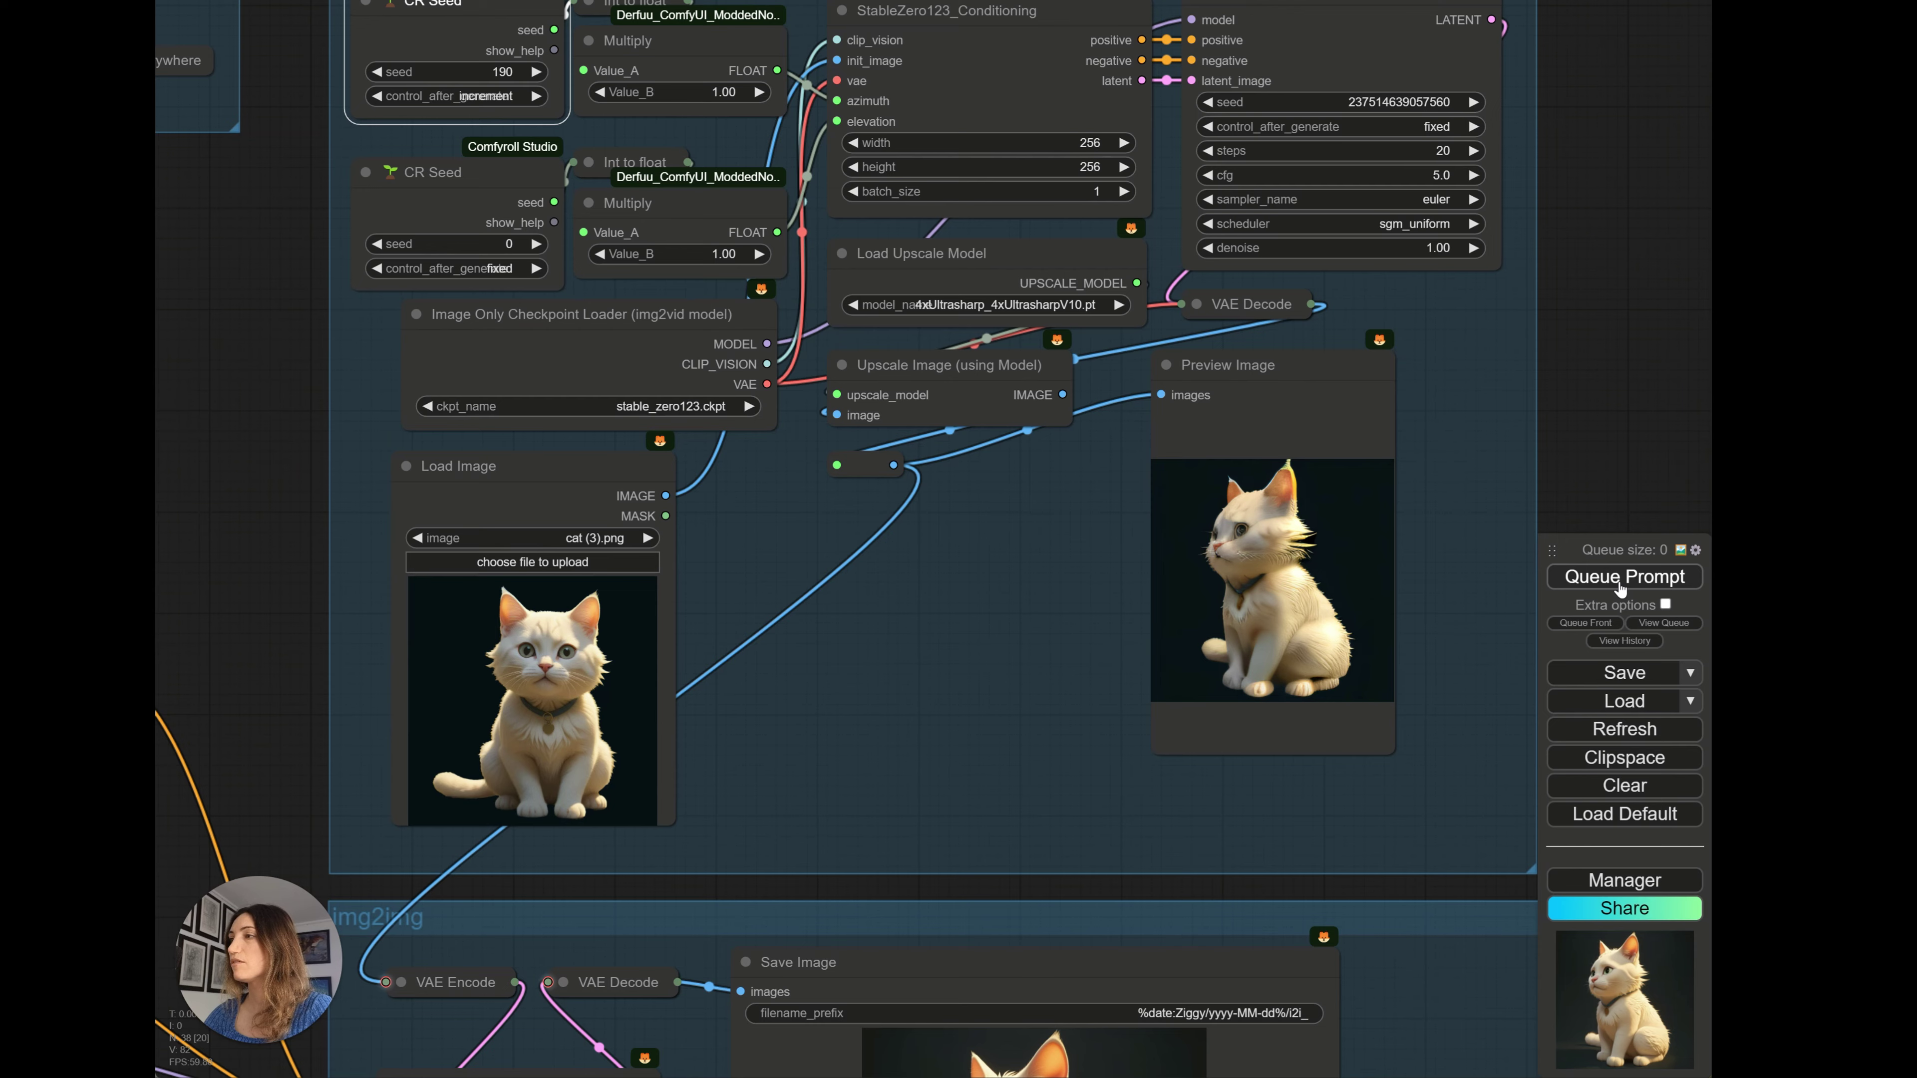
- Queue the workflow at the 190-degree azimuth and compare the source, preview and img2img images
{"action": "left_click", "coordinate": [1622, 580]}
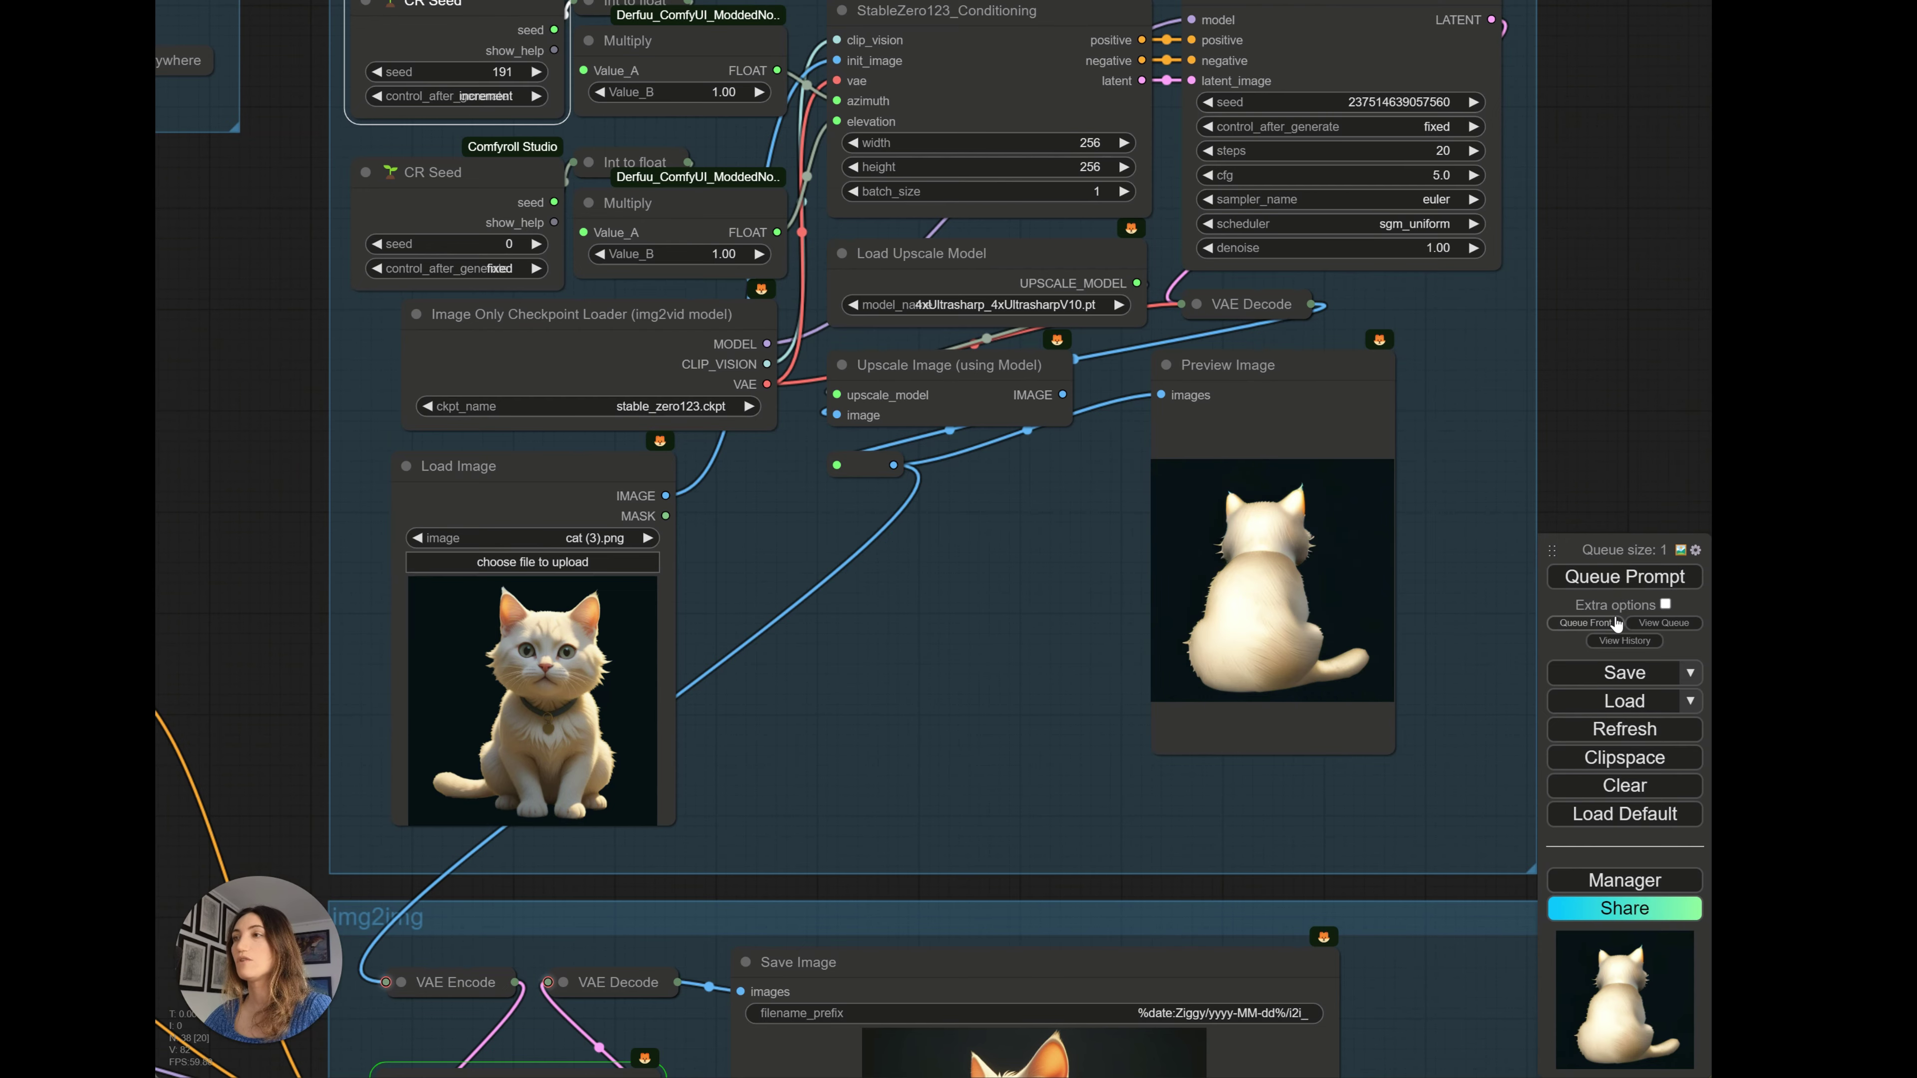
{"action": "left_click_drag", "start_coordinate": [1561, 461], "coordinate": [1521, 427]}
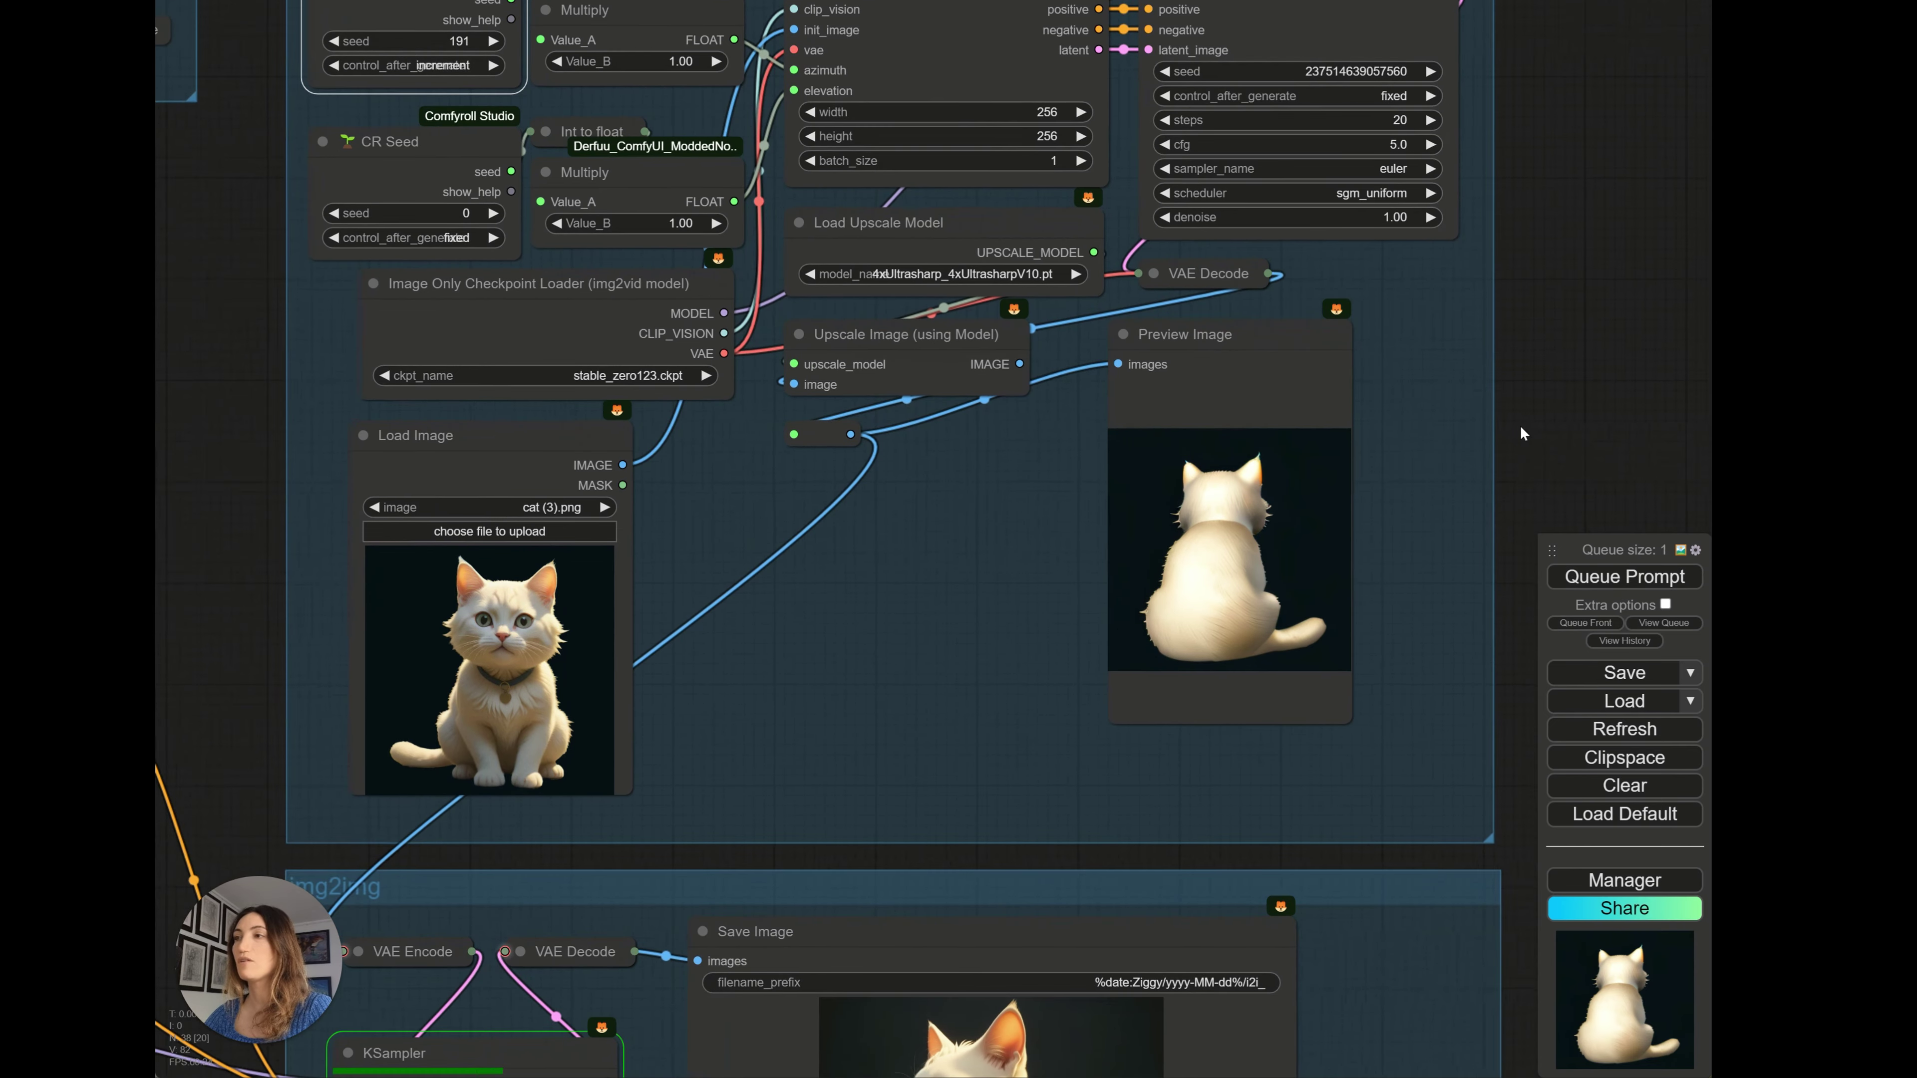
{"action": "left_click_drag", "start_coordinate": [1631, 487], "coordinate": [1555, 171]}
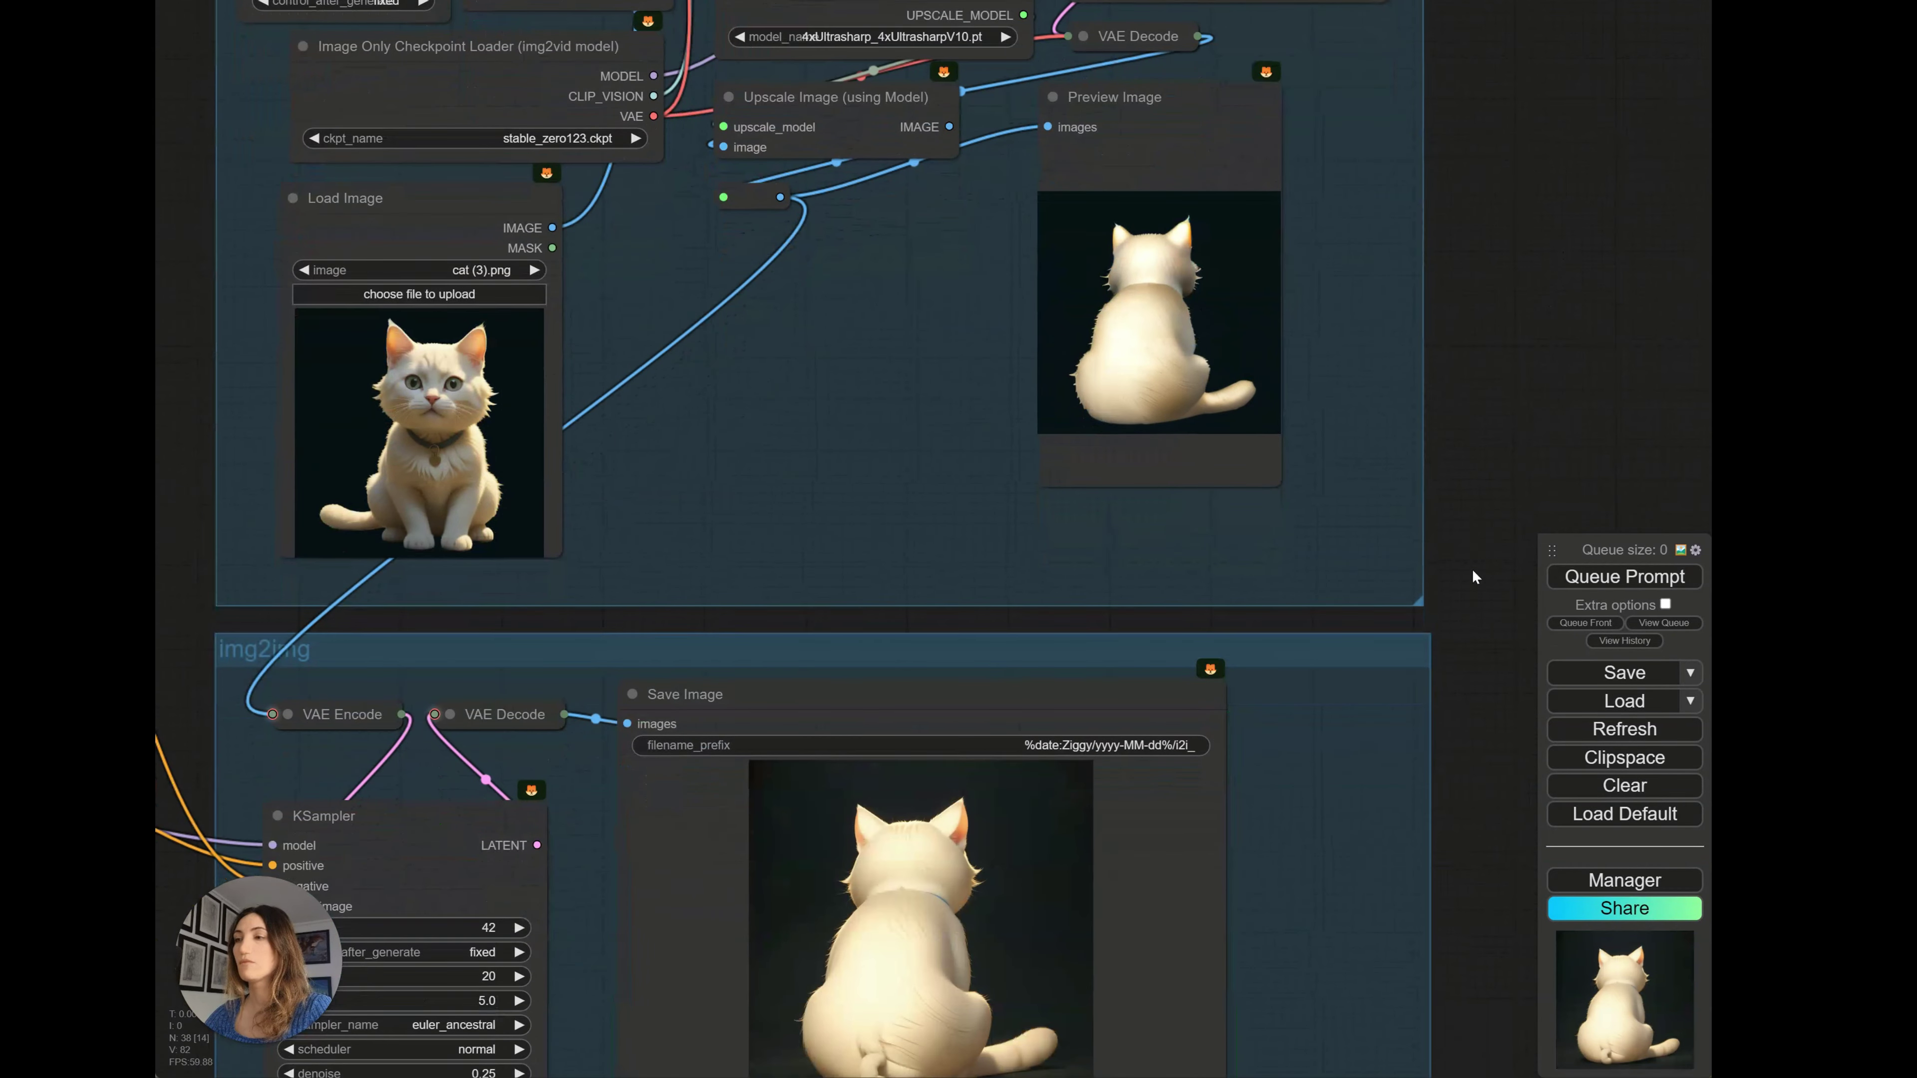
{"action": "left_click_drag", "start_coordinate": [1479, 596], "coordinate": [1480, 369]}
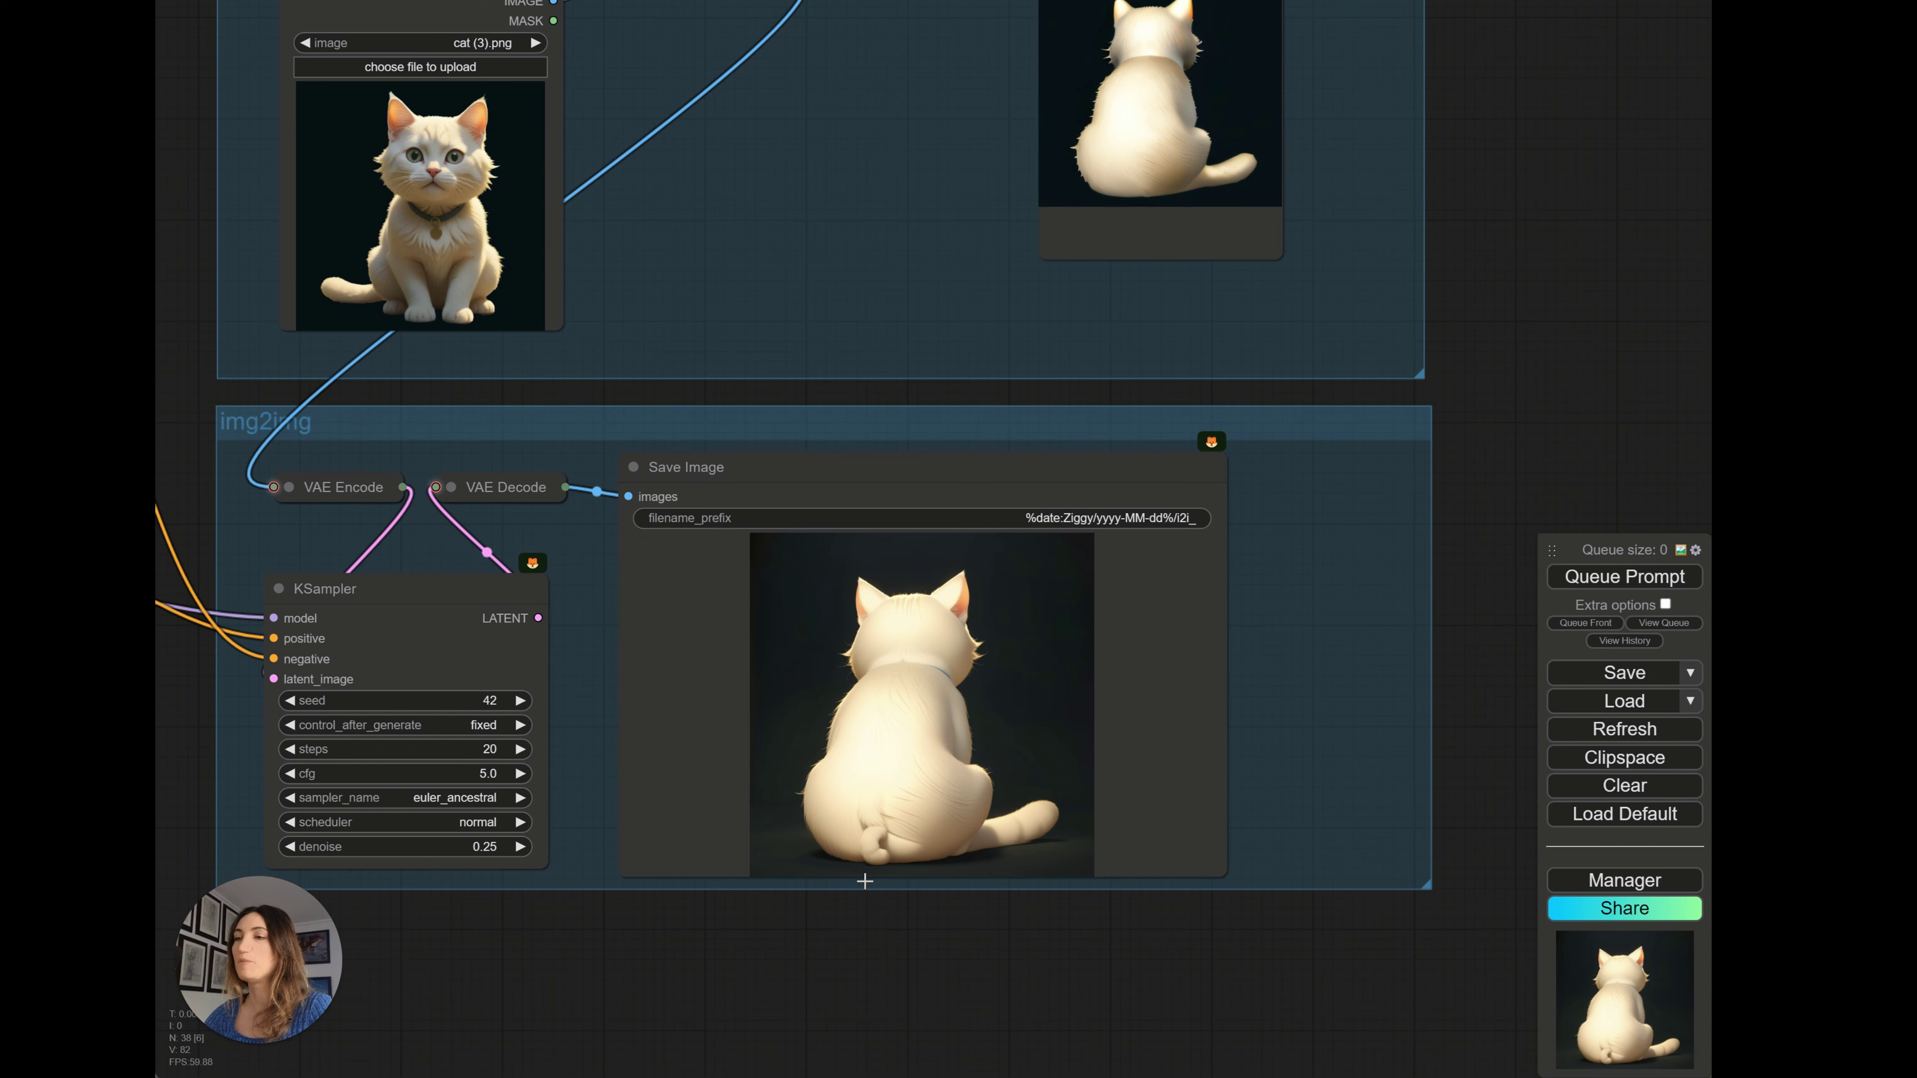
{"action": "left_click_drag", "start_coordinate": [1482, 414], "coordinate": [1485, 450]}
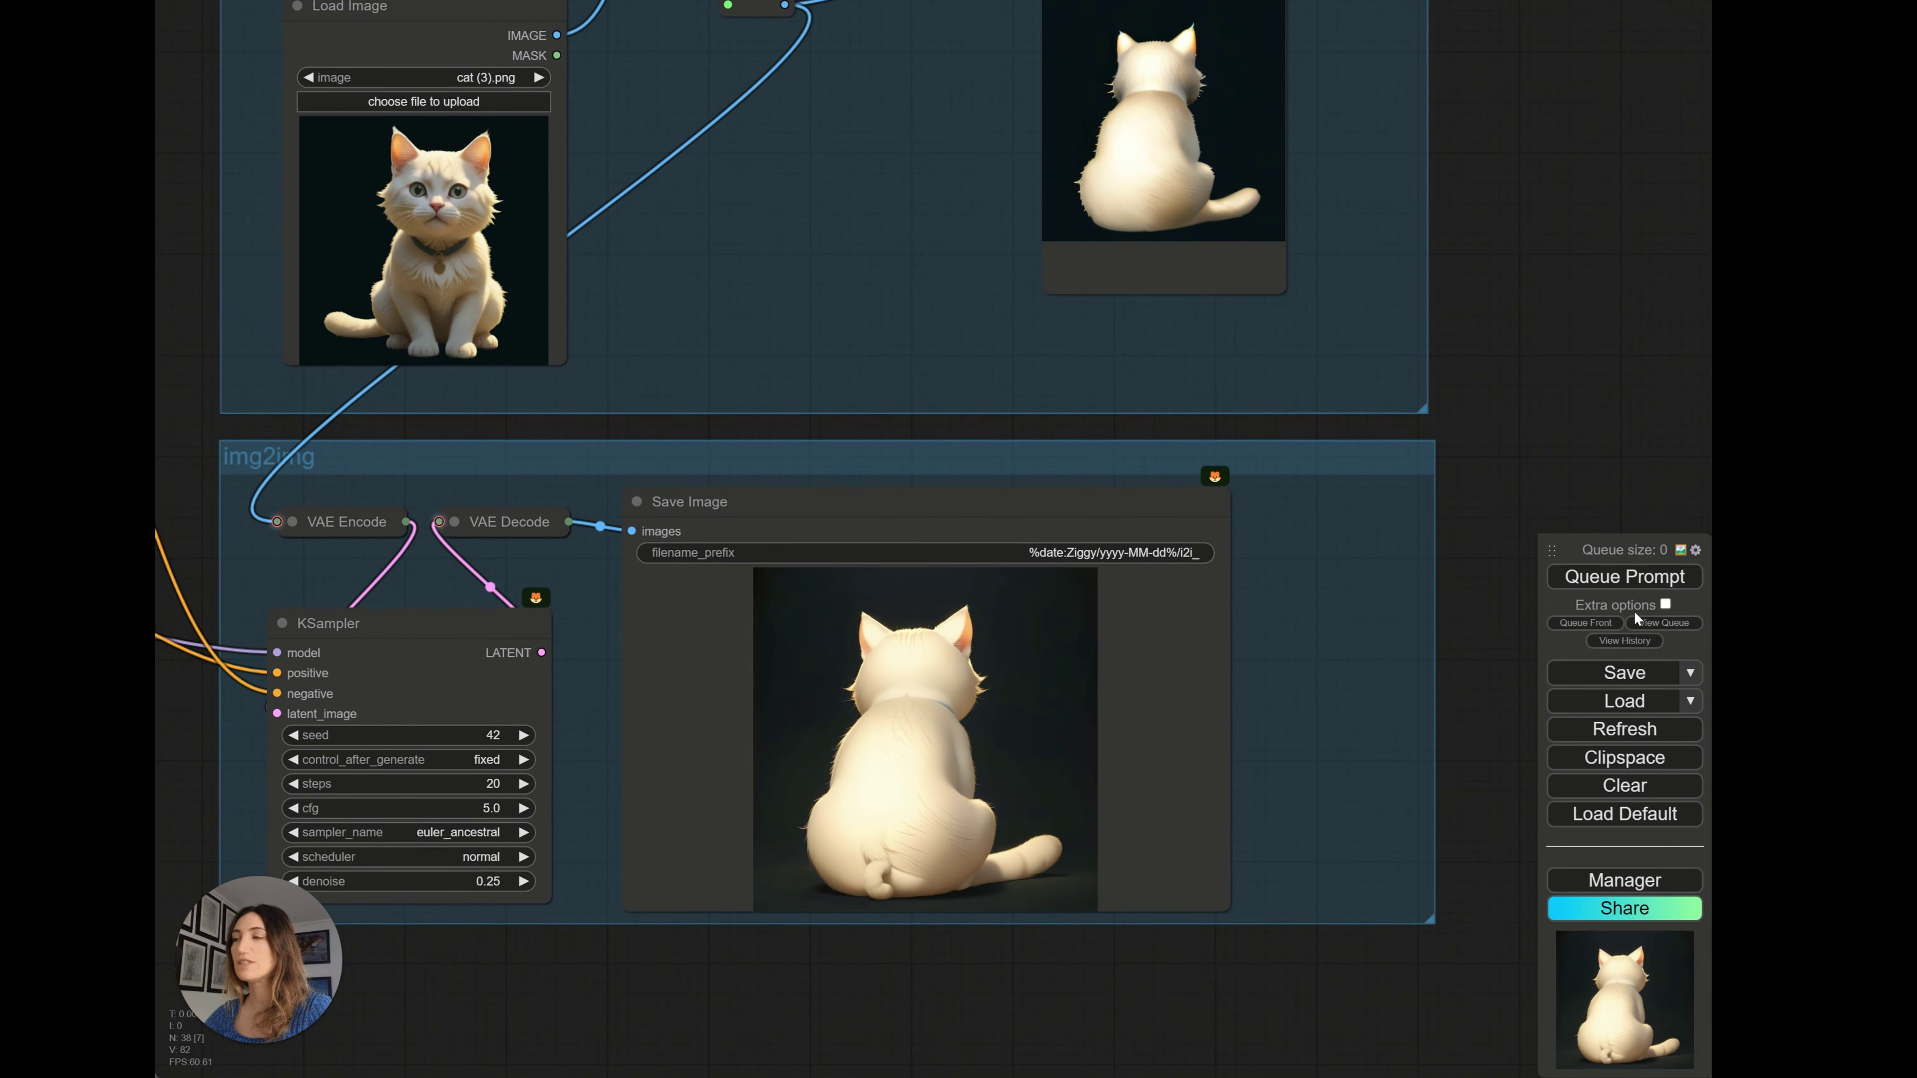
{"action": "left_click_drag", "start_coordinate": [1525, 489], "coordinate": [1552, 507]}
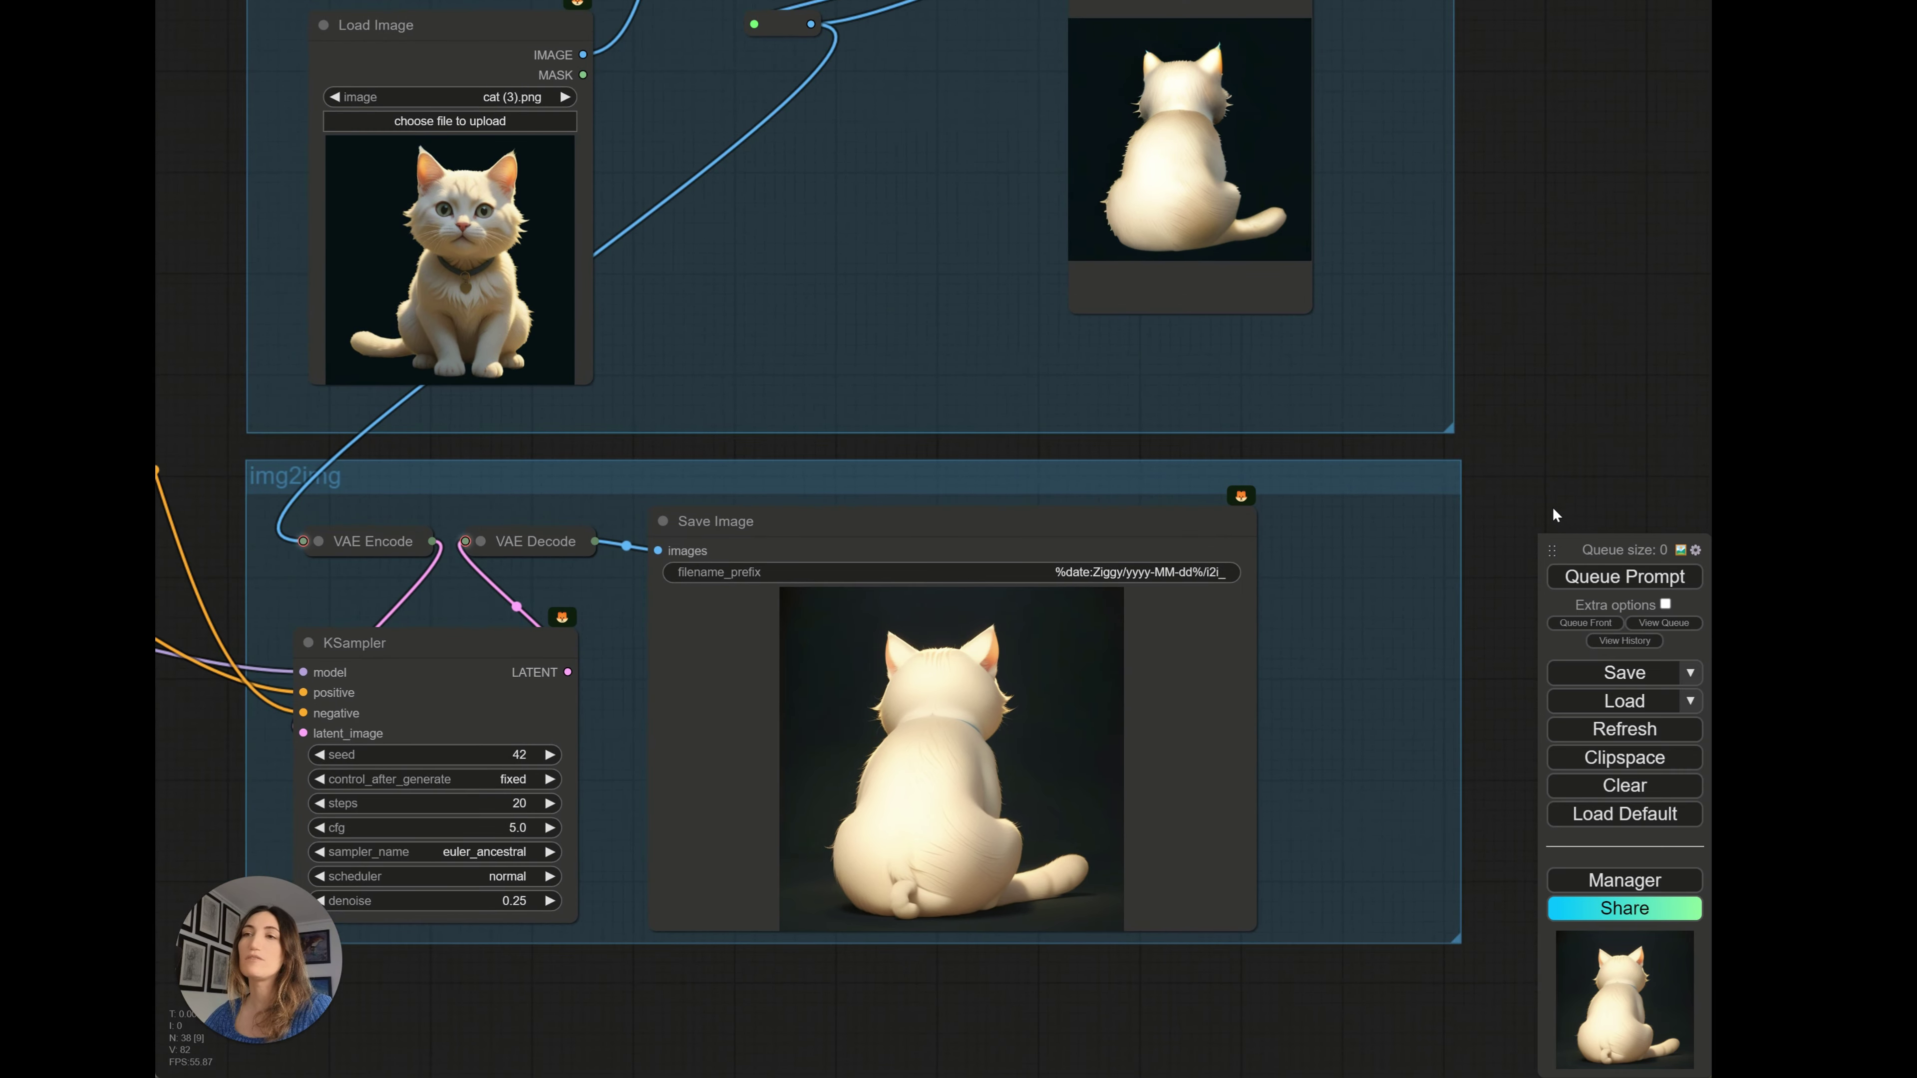
{"action": "scroll", "coordinate": [1552, 507], "scroll_direction": "up", "scroll_amount": 5}
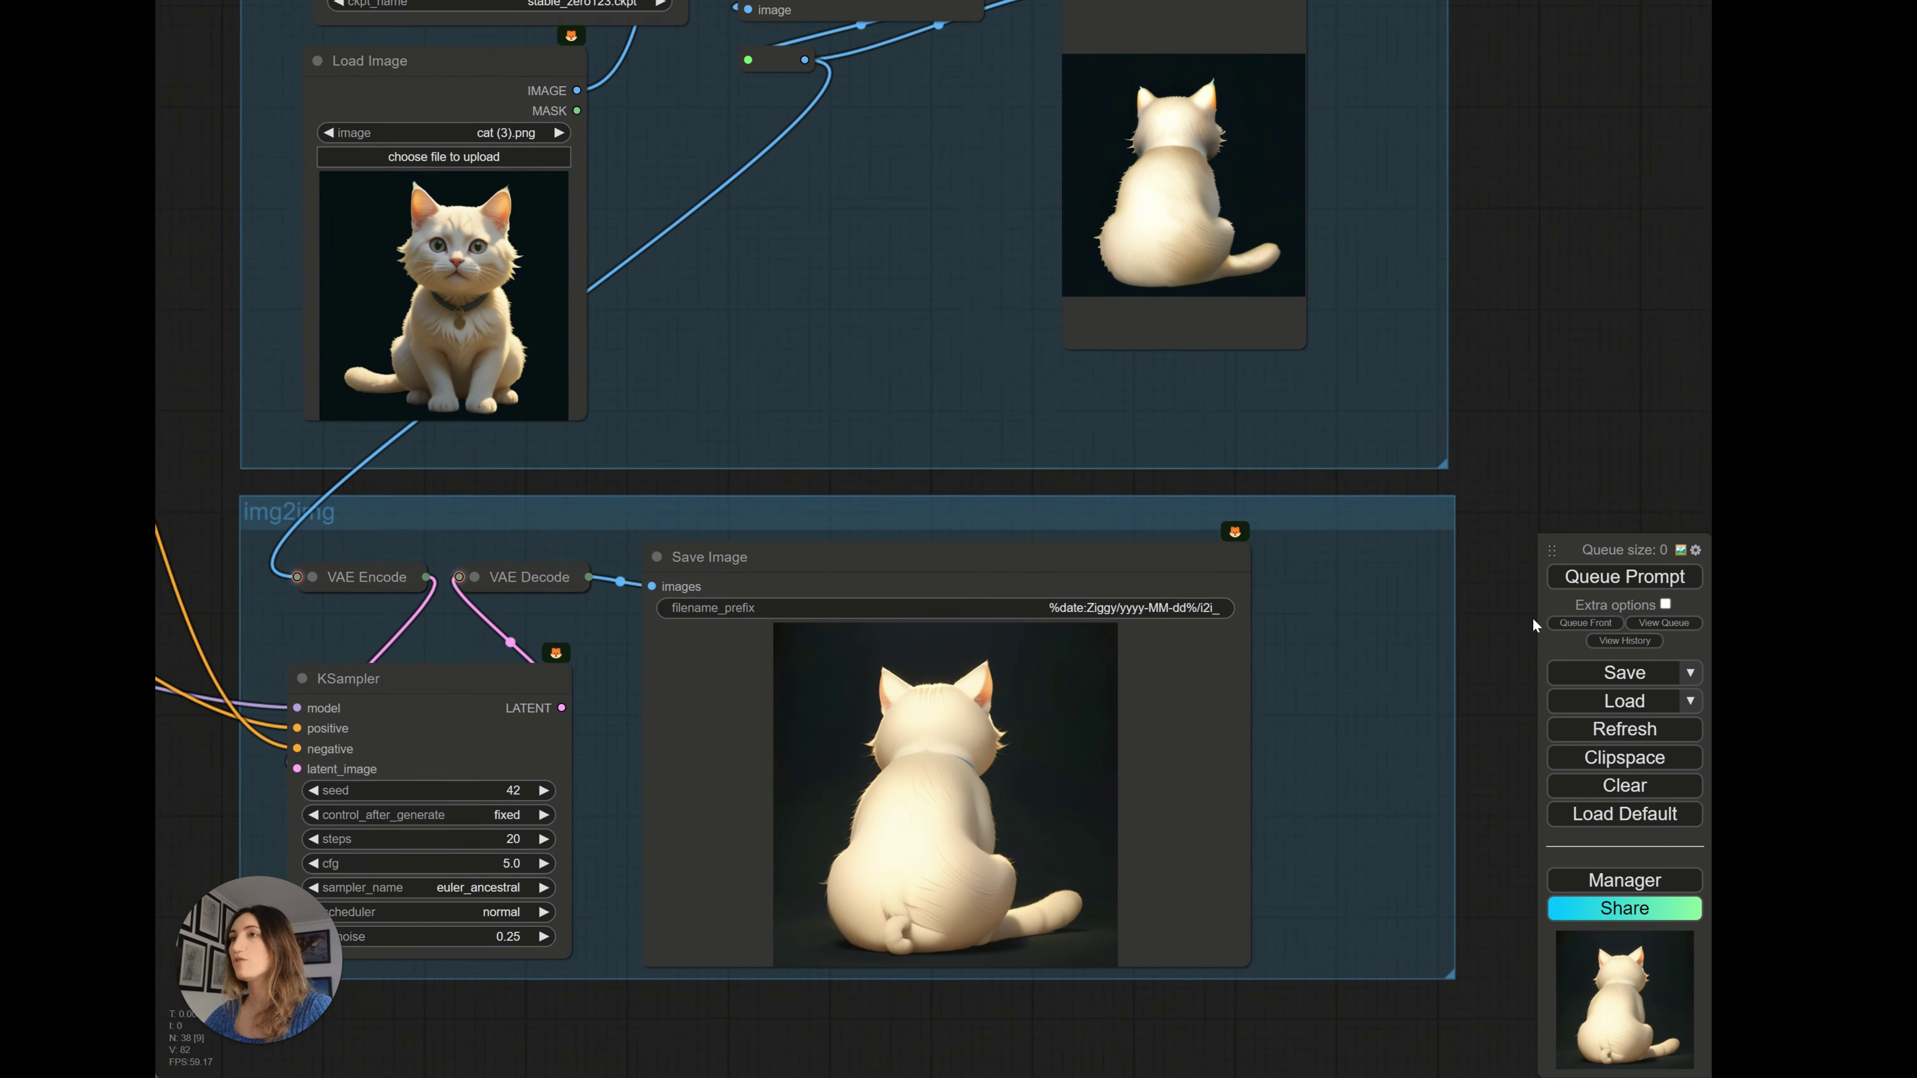
{"action": "scroll", "coordinate": [1502, 376], "scroll_direction": "left", "scroll_amount": 3}
{"action": "scroll", "coordinate": [1532, 385], "scroll_direction": "down", "scroll_amount": 5}
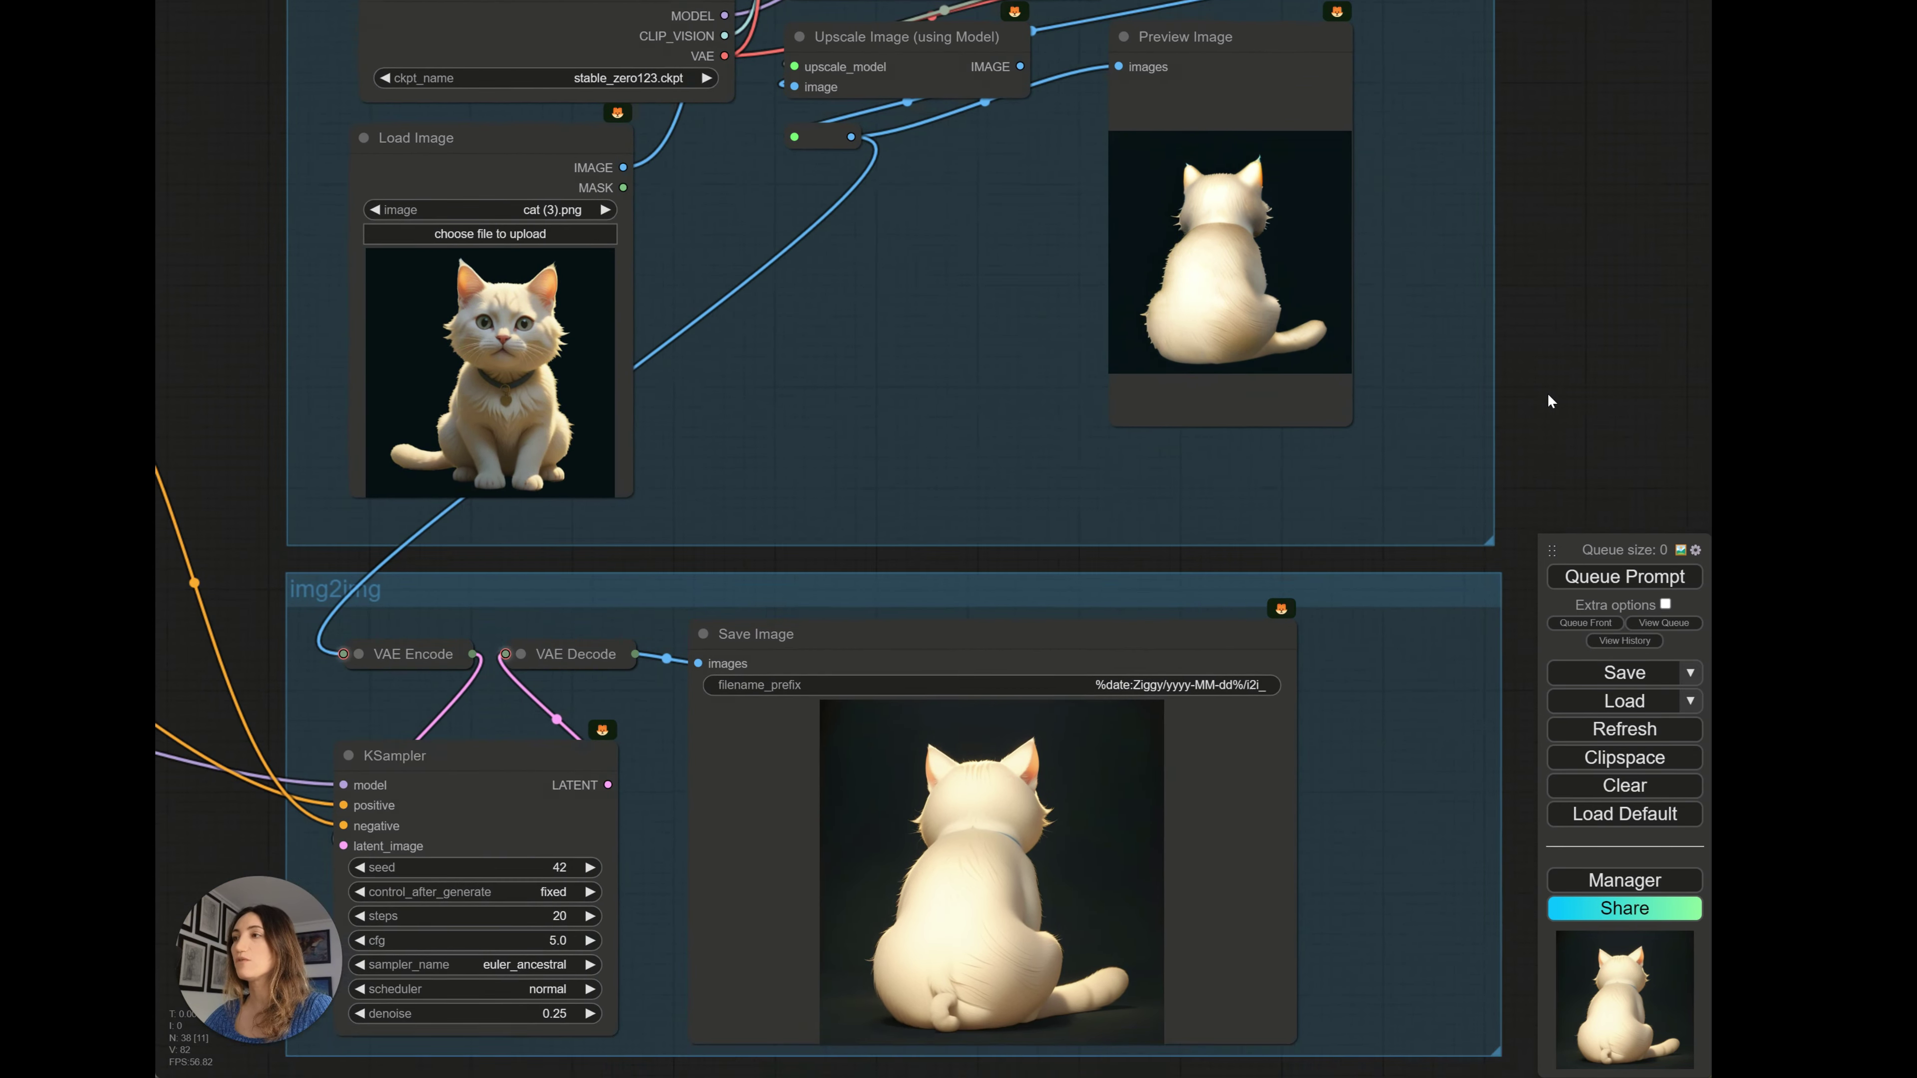
{"action": "left_click_drag", "start_coordinate": [1547, 421], "coordinate": [1507, 433]}
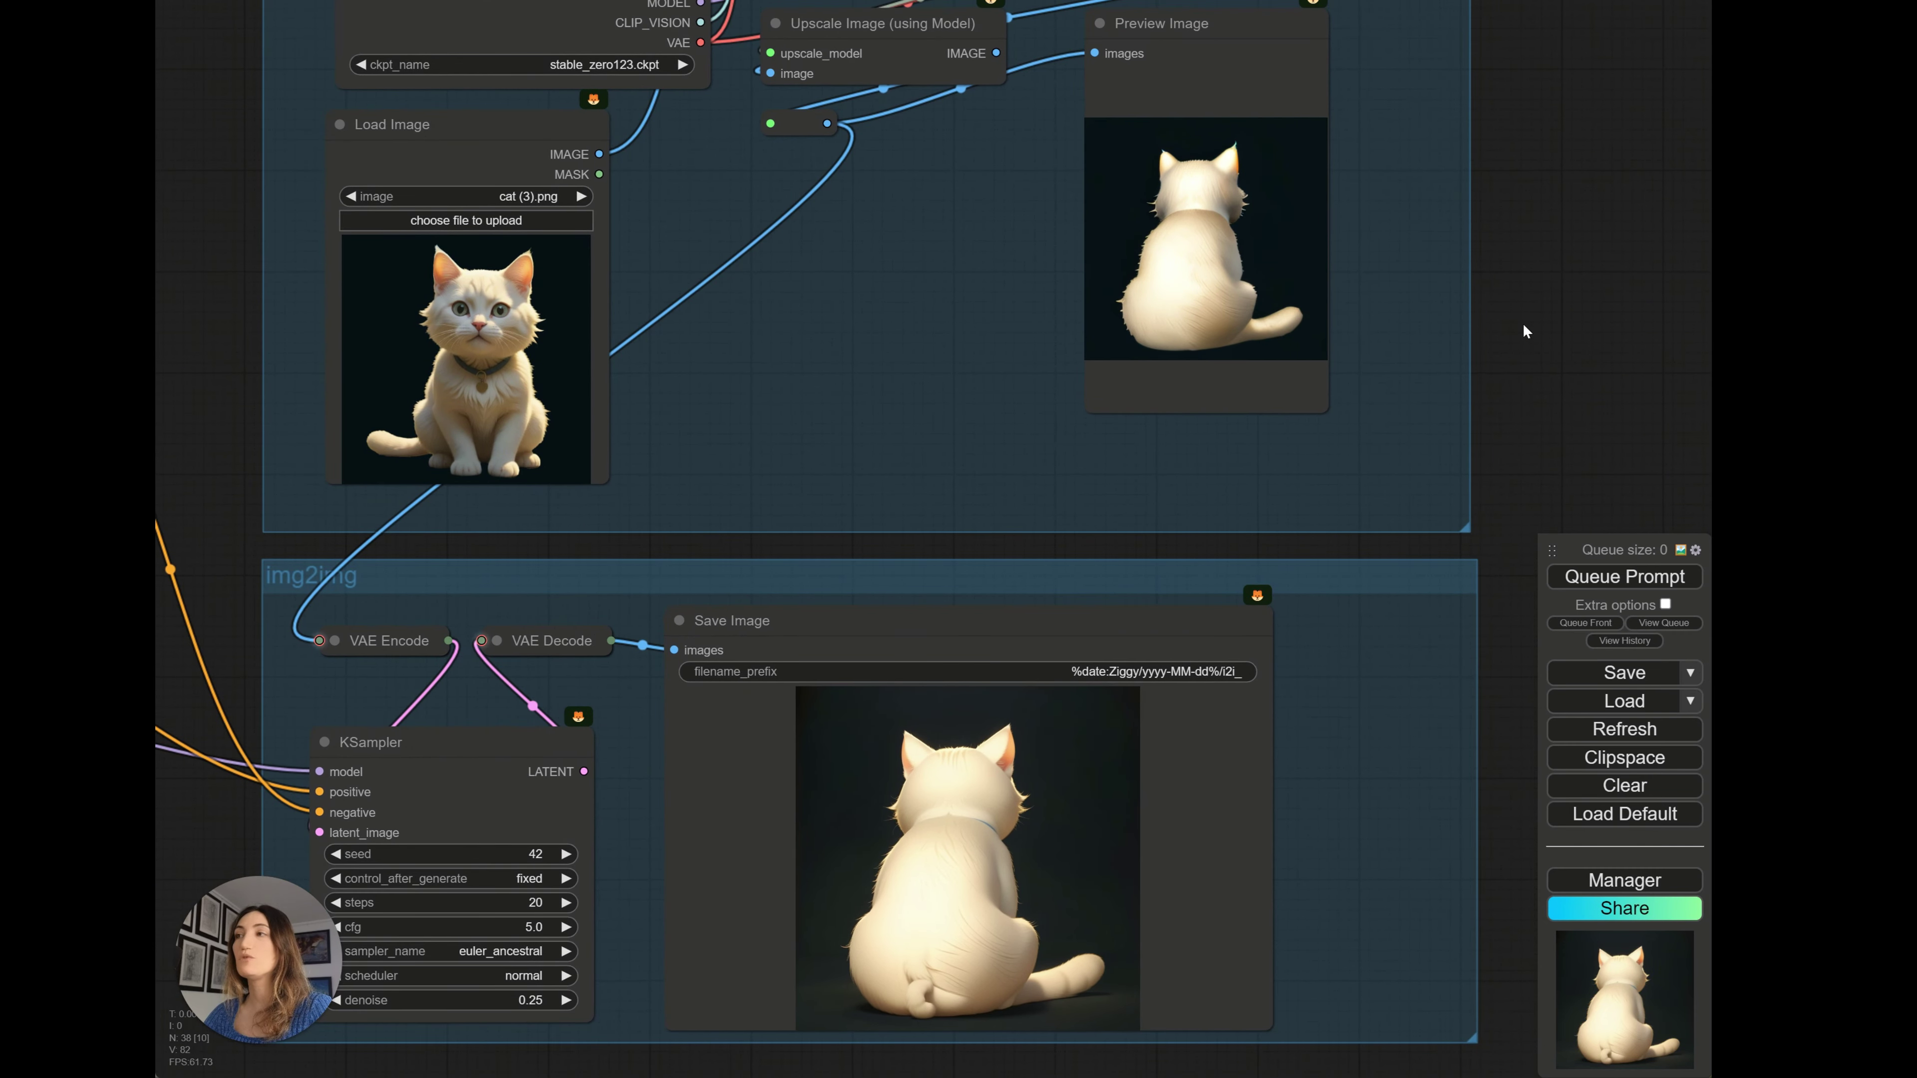
- Change the azimuth CR Seed node's seed to 250
{"action": "left_click_drag", "start_coordinate": [1522, 202], "coordinate": [1538, 645]}
{"action": "left_click", "coordinate": [441, 156]}
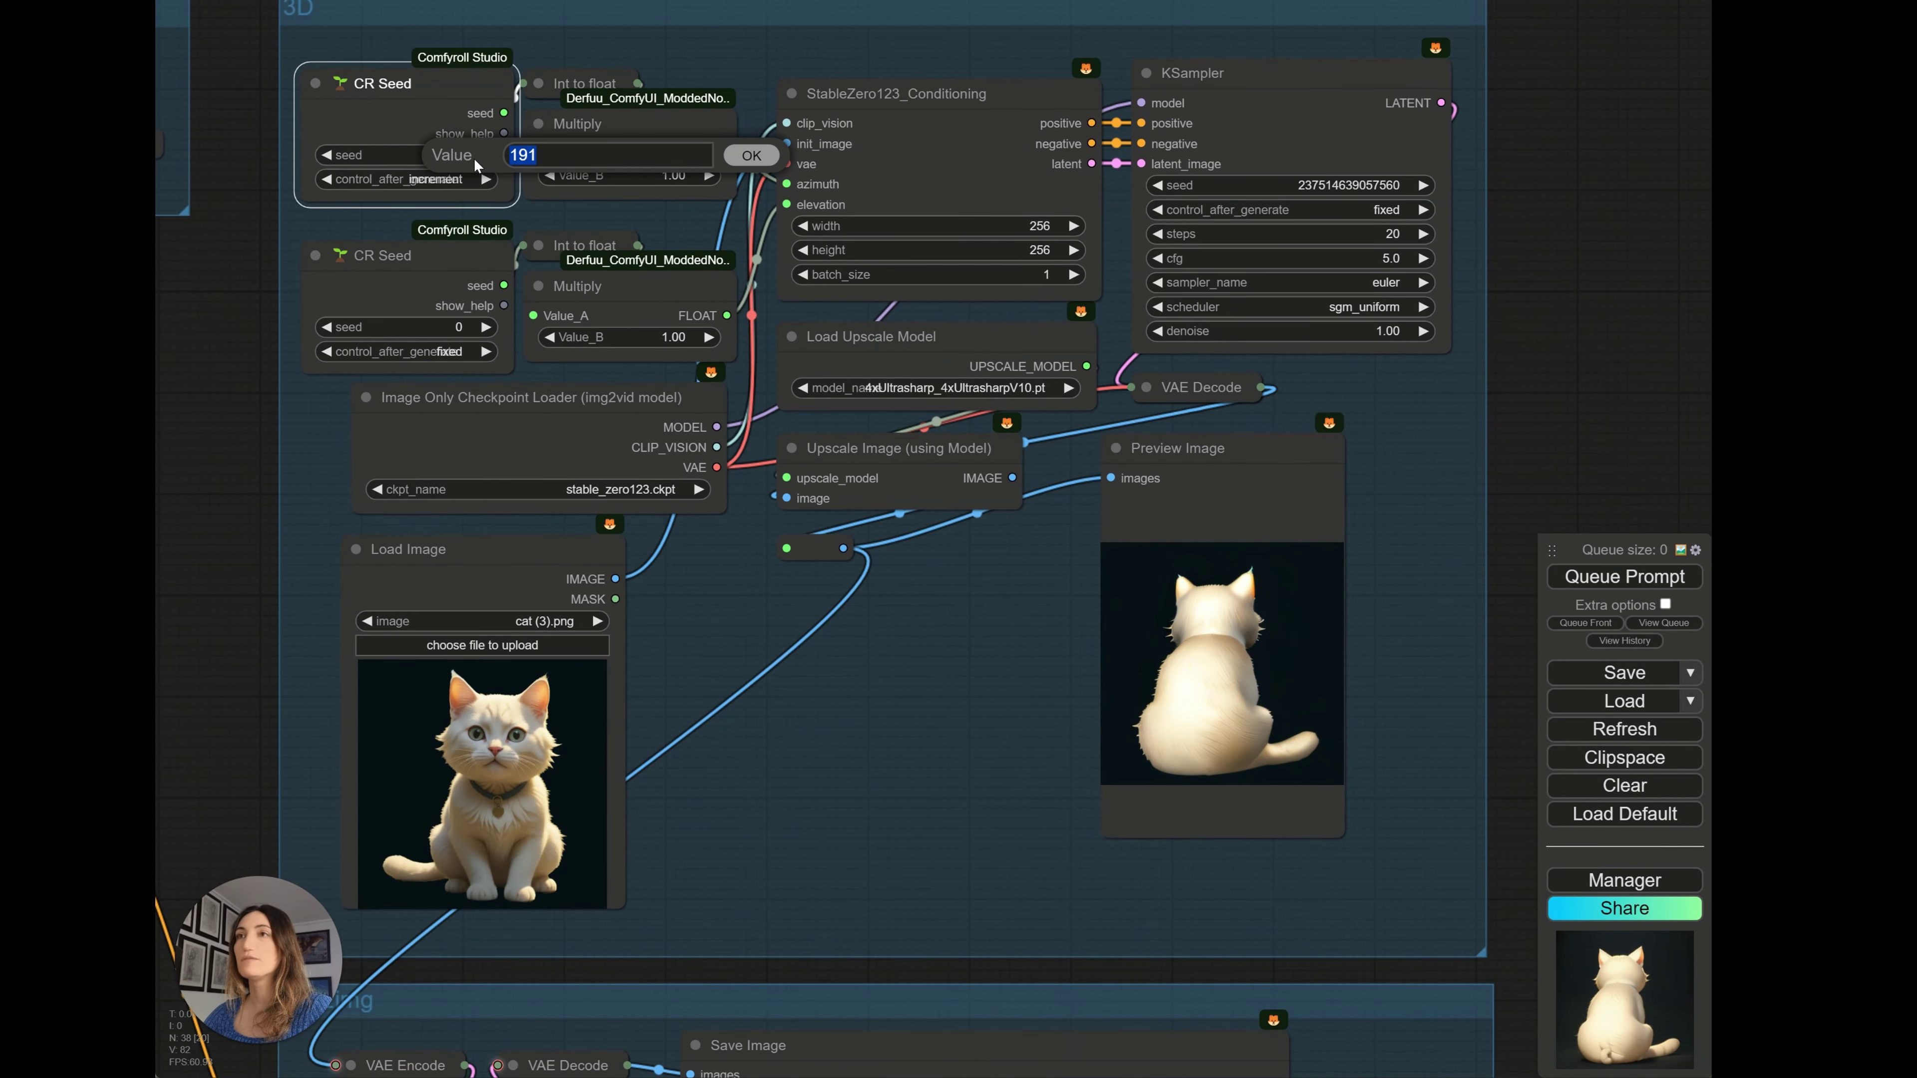
{"action": "type", "text": "250"}
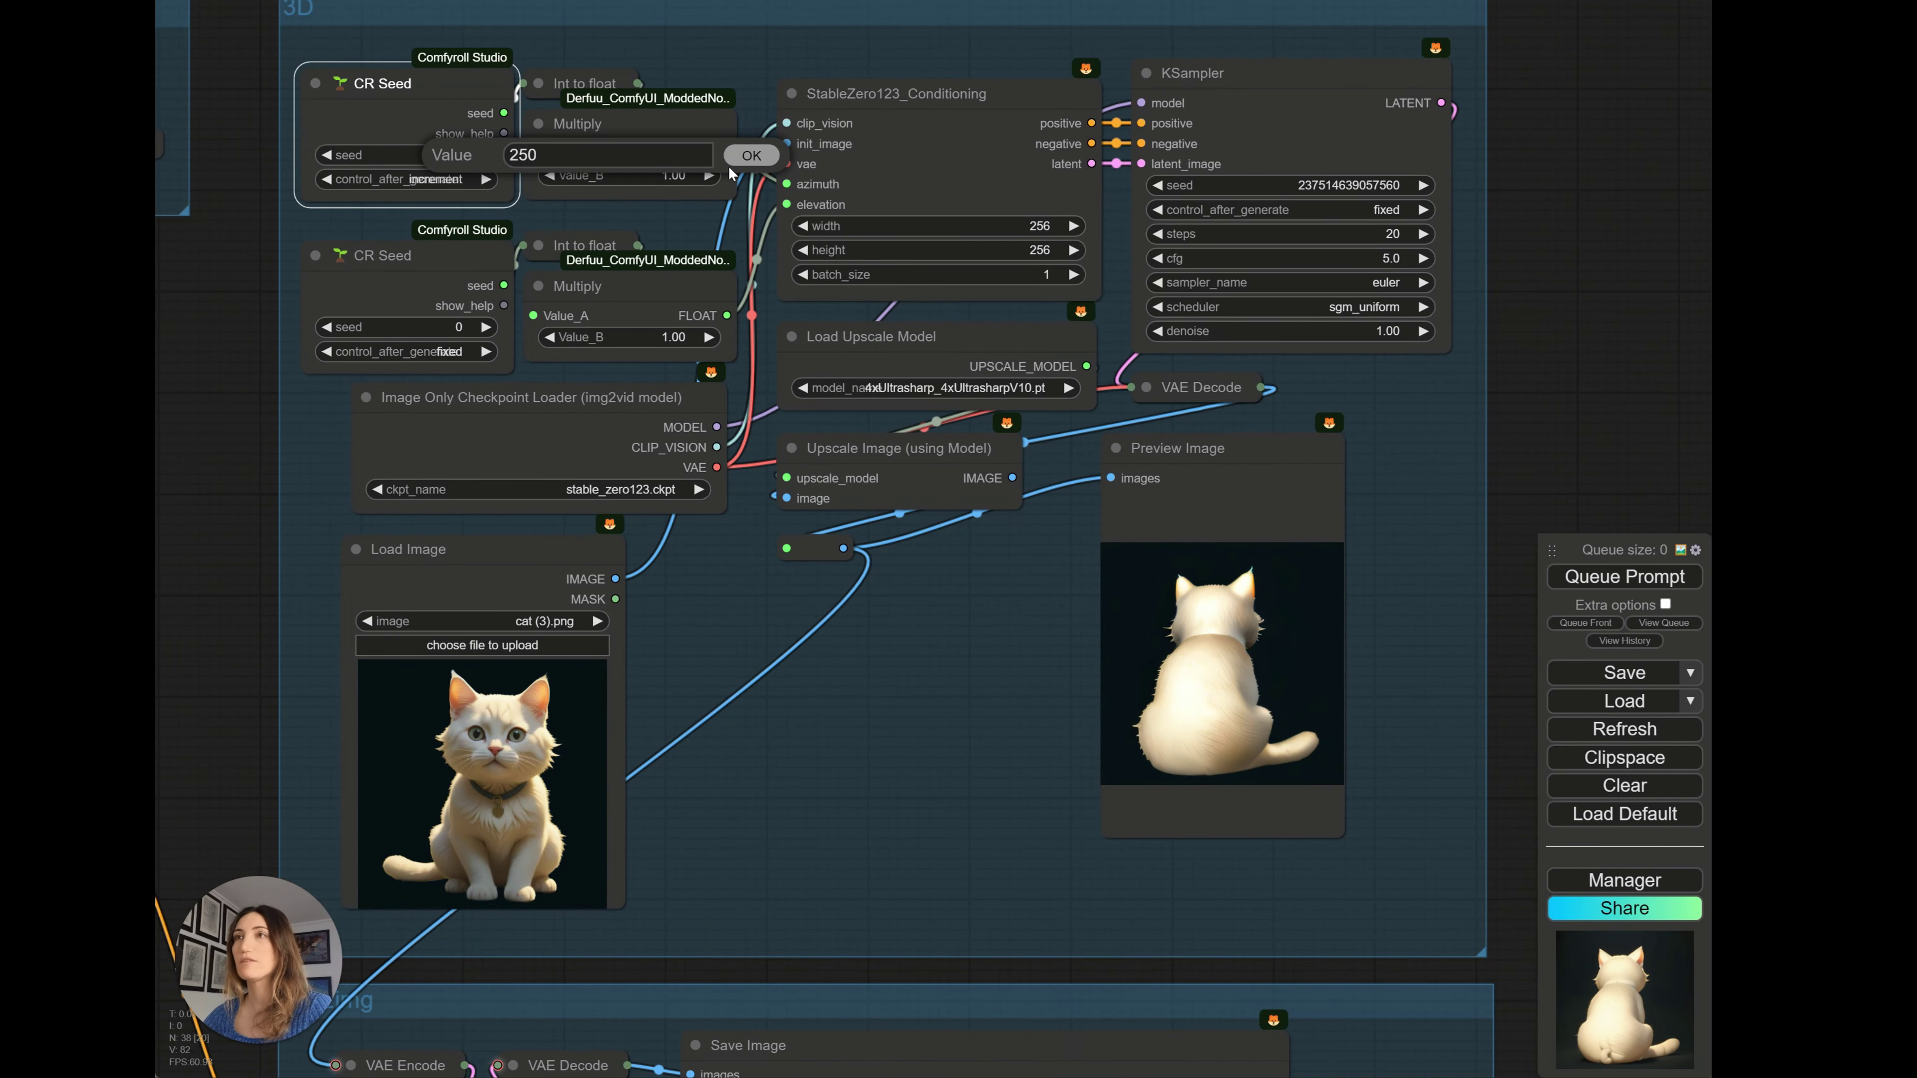
{"action": "left_click", "coordinate": [751, 154]}
- Queue the workflow at the 250-degree azimuth and inspect the preview and img2img results
{"action": "left_click", "coordinate": [1648, 581]}
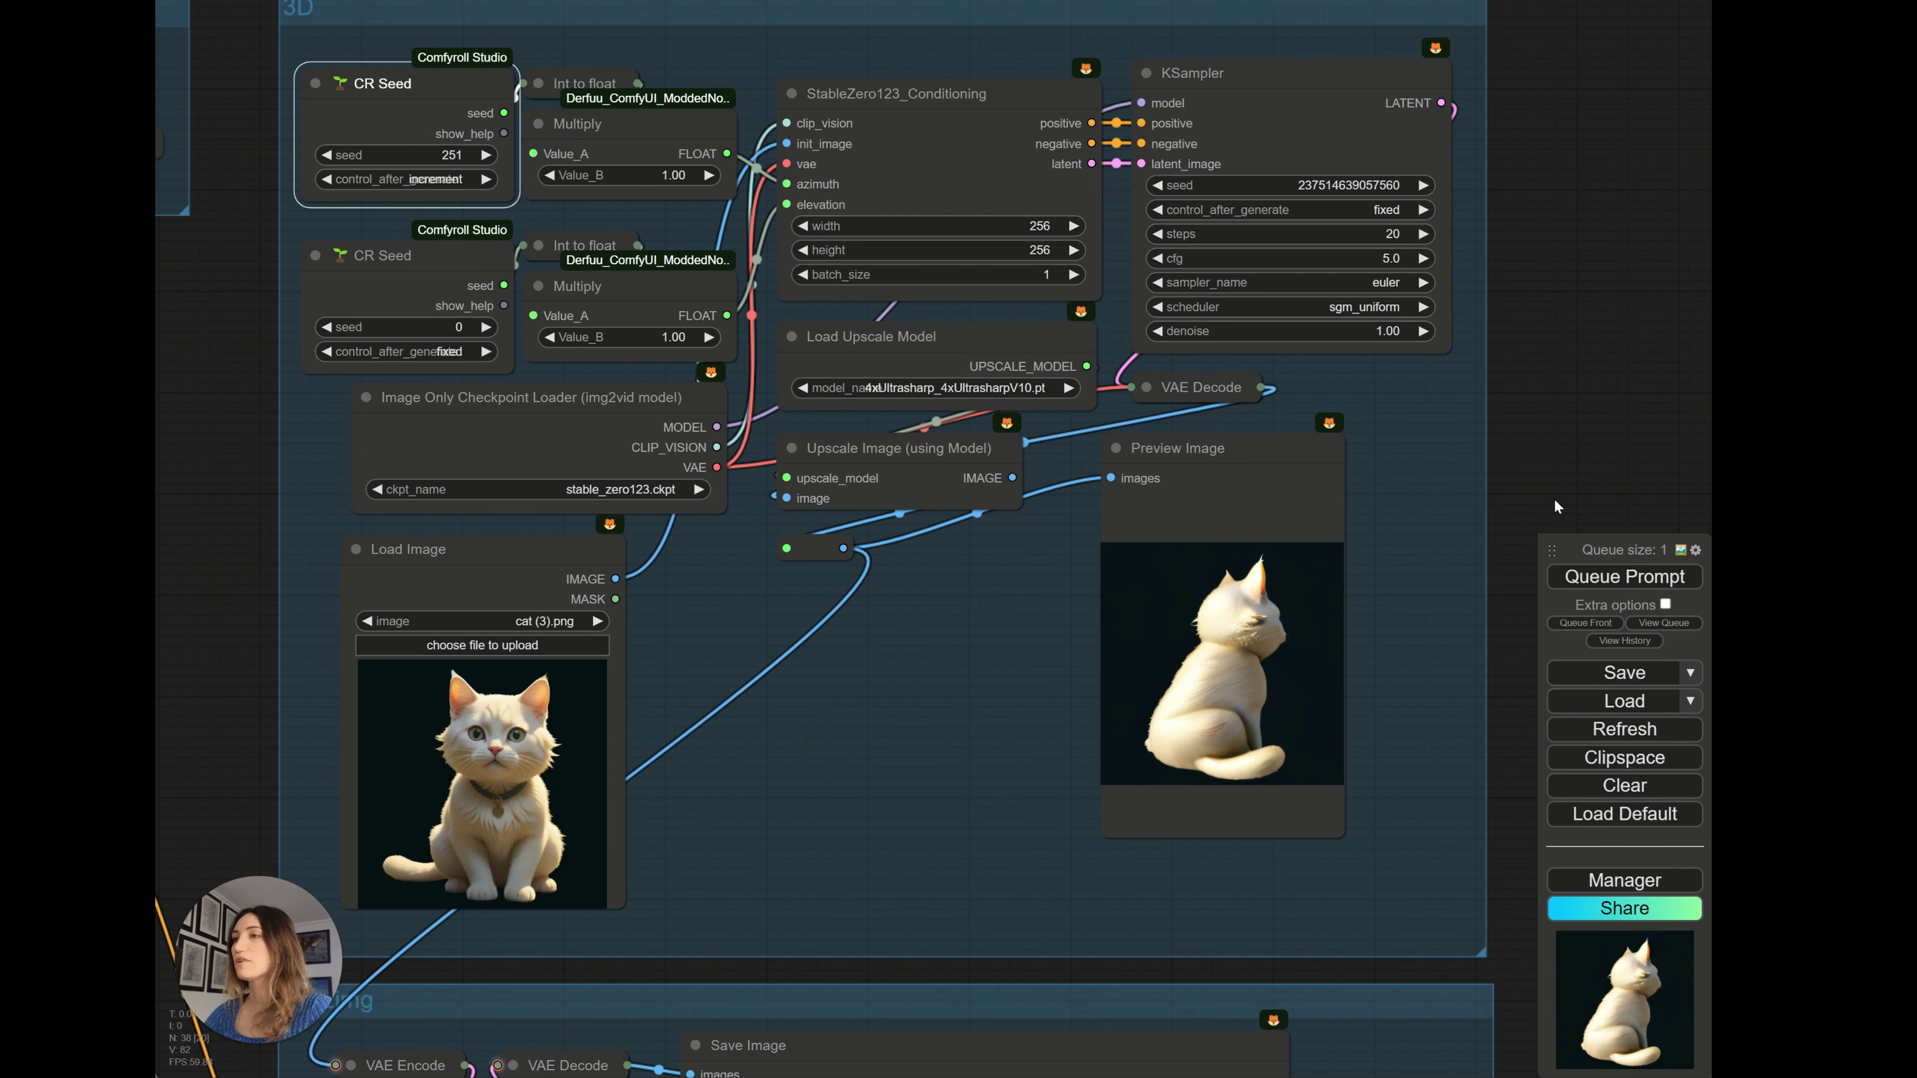
{"action": "left_click_drag", "start_coordinate": [1555, 496], "coordinate": [1497, 197]}
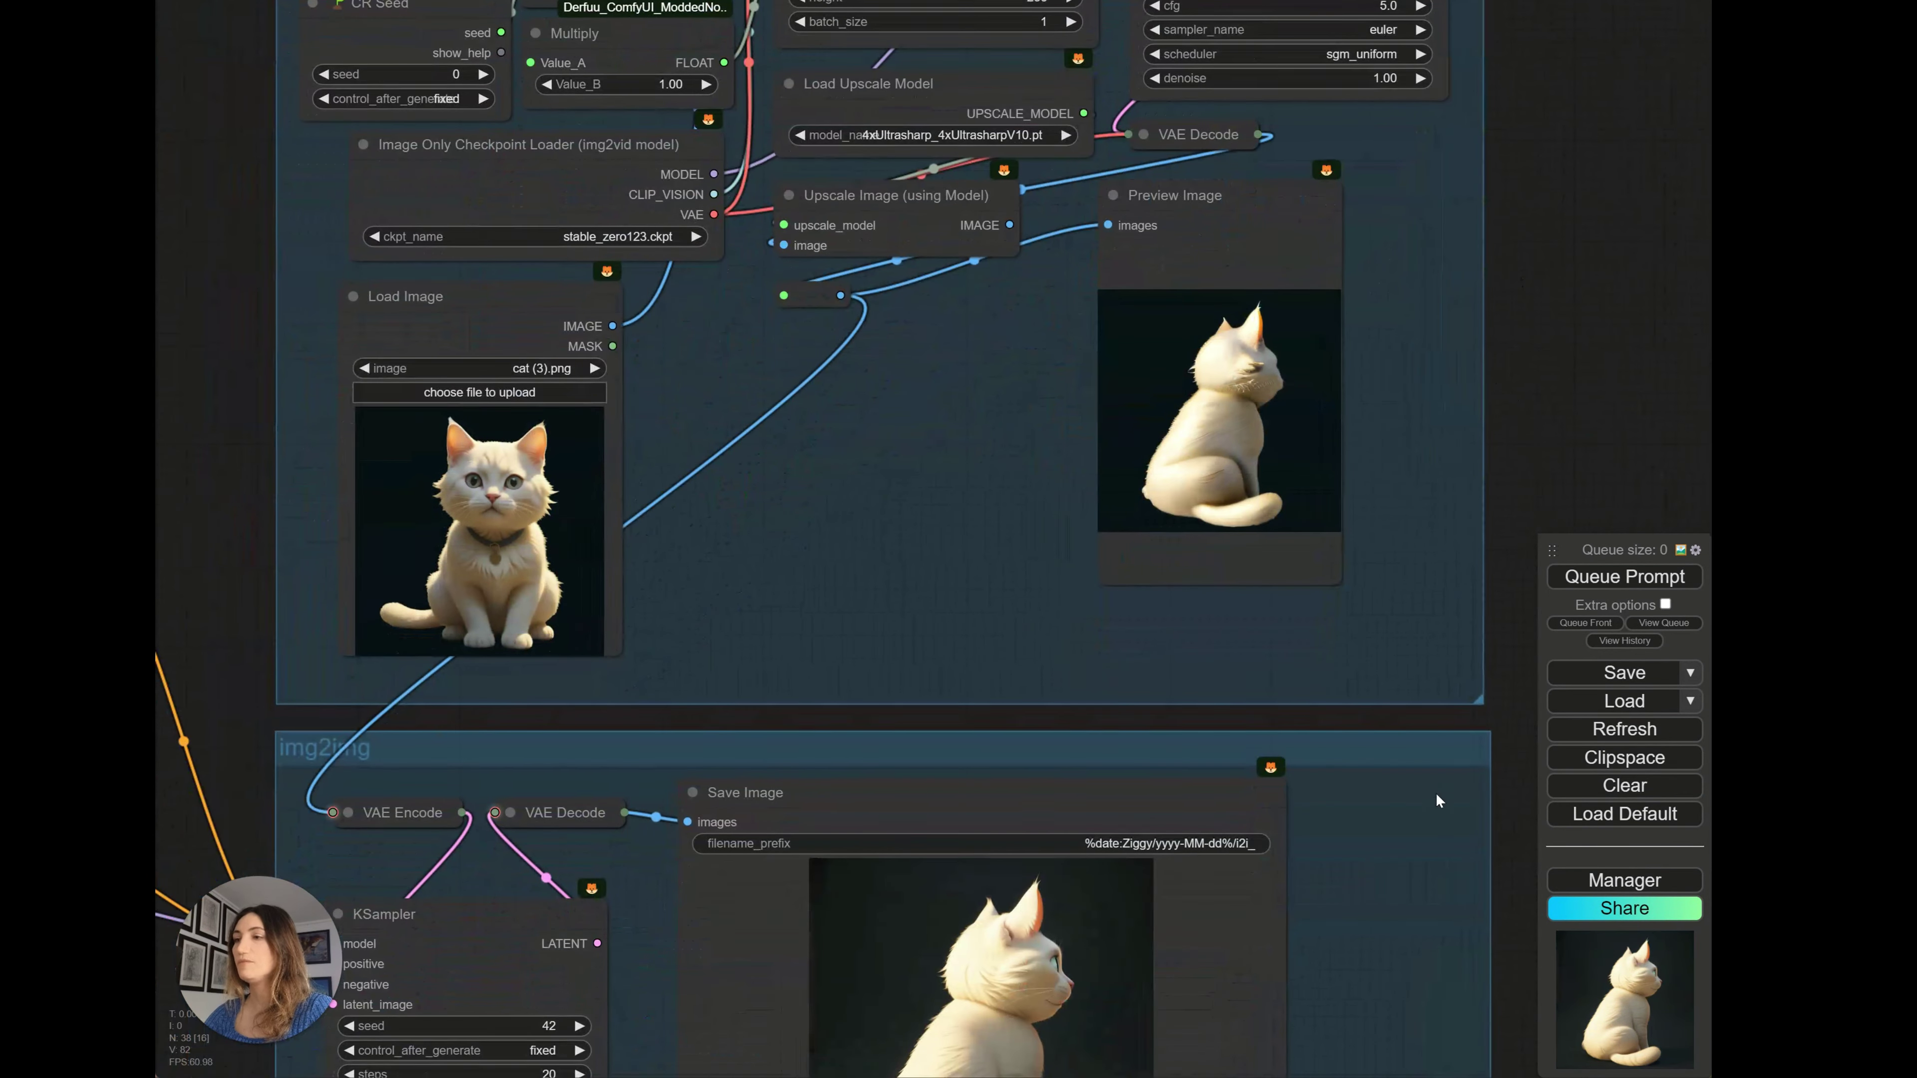
{"action": "left_click_drag", "start_coordinate": [1504, 707], "coordinate": [1500, 442]}
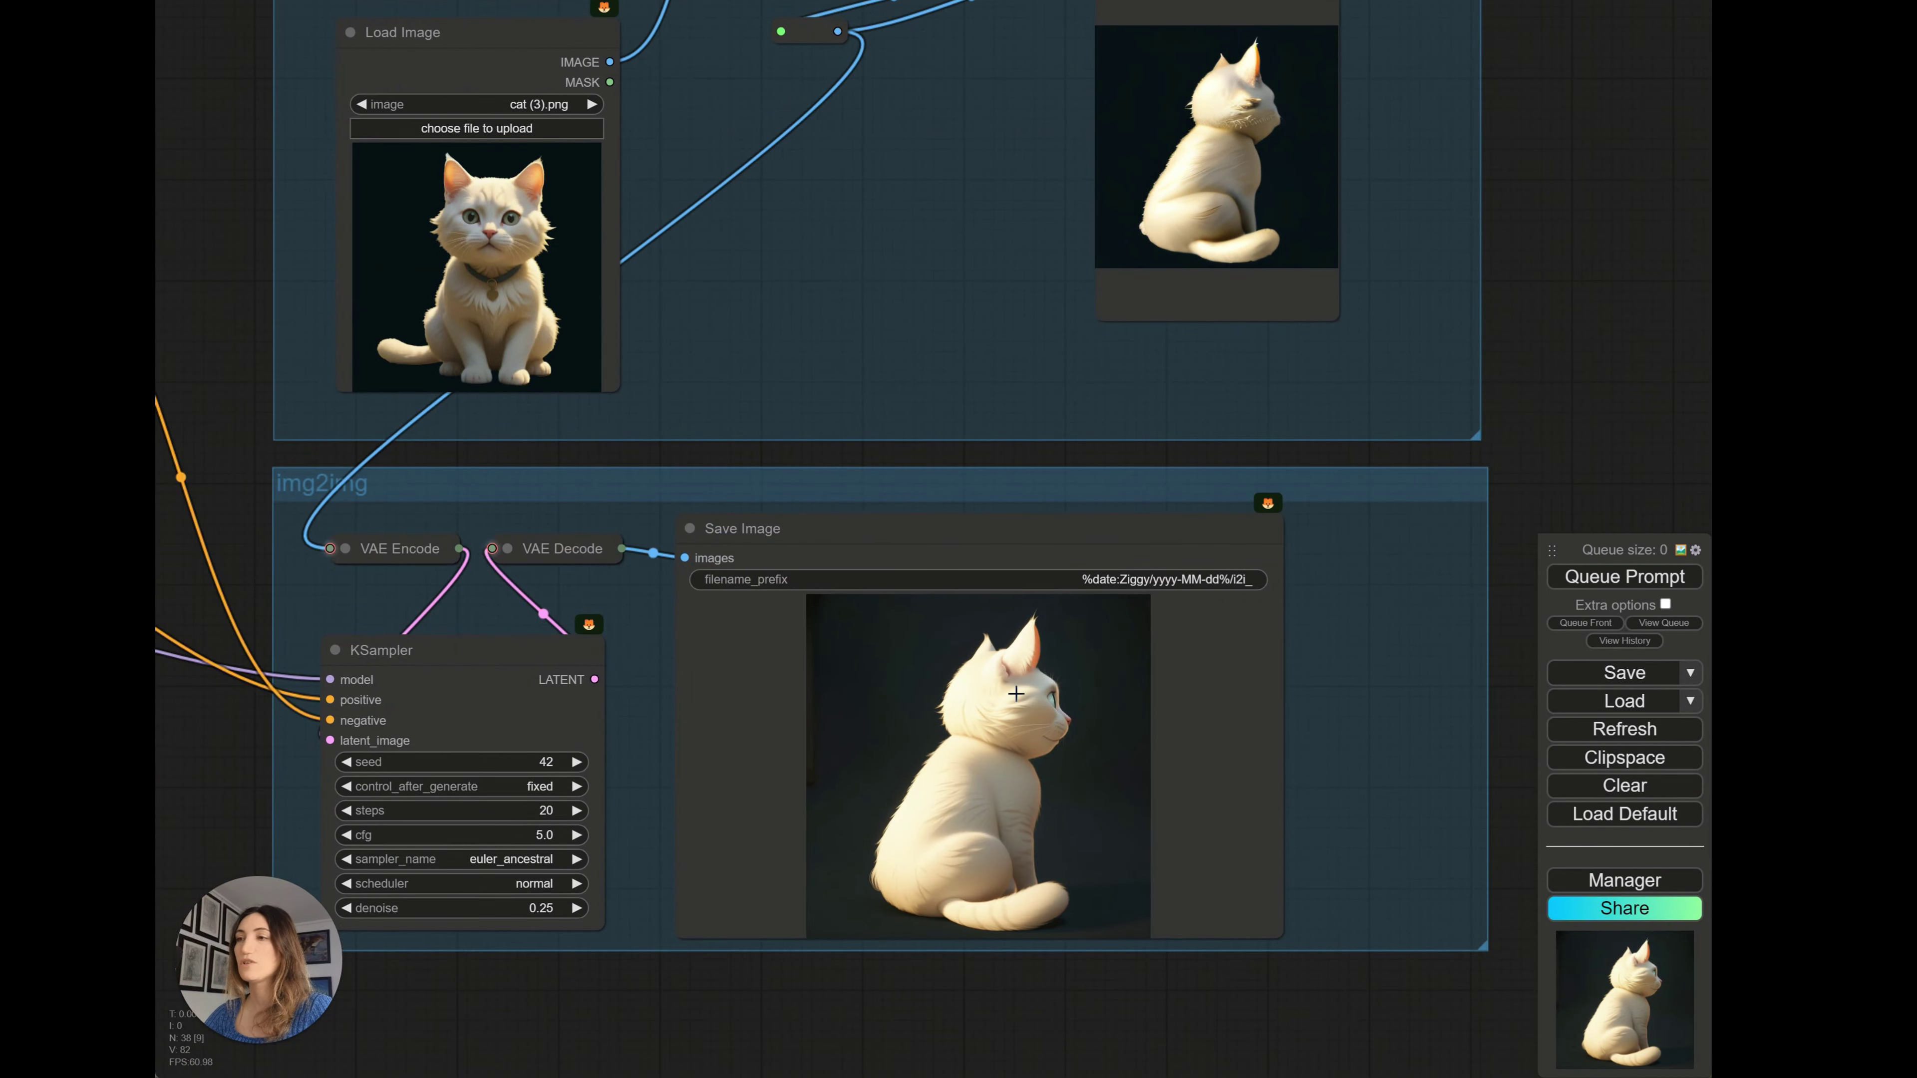
- Reset the azimuth CR Seed node's seed to 1
{"action": "left_click_drag", "start_coordinate": [1547, 294], "coordinate": [1513, 664]}
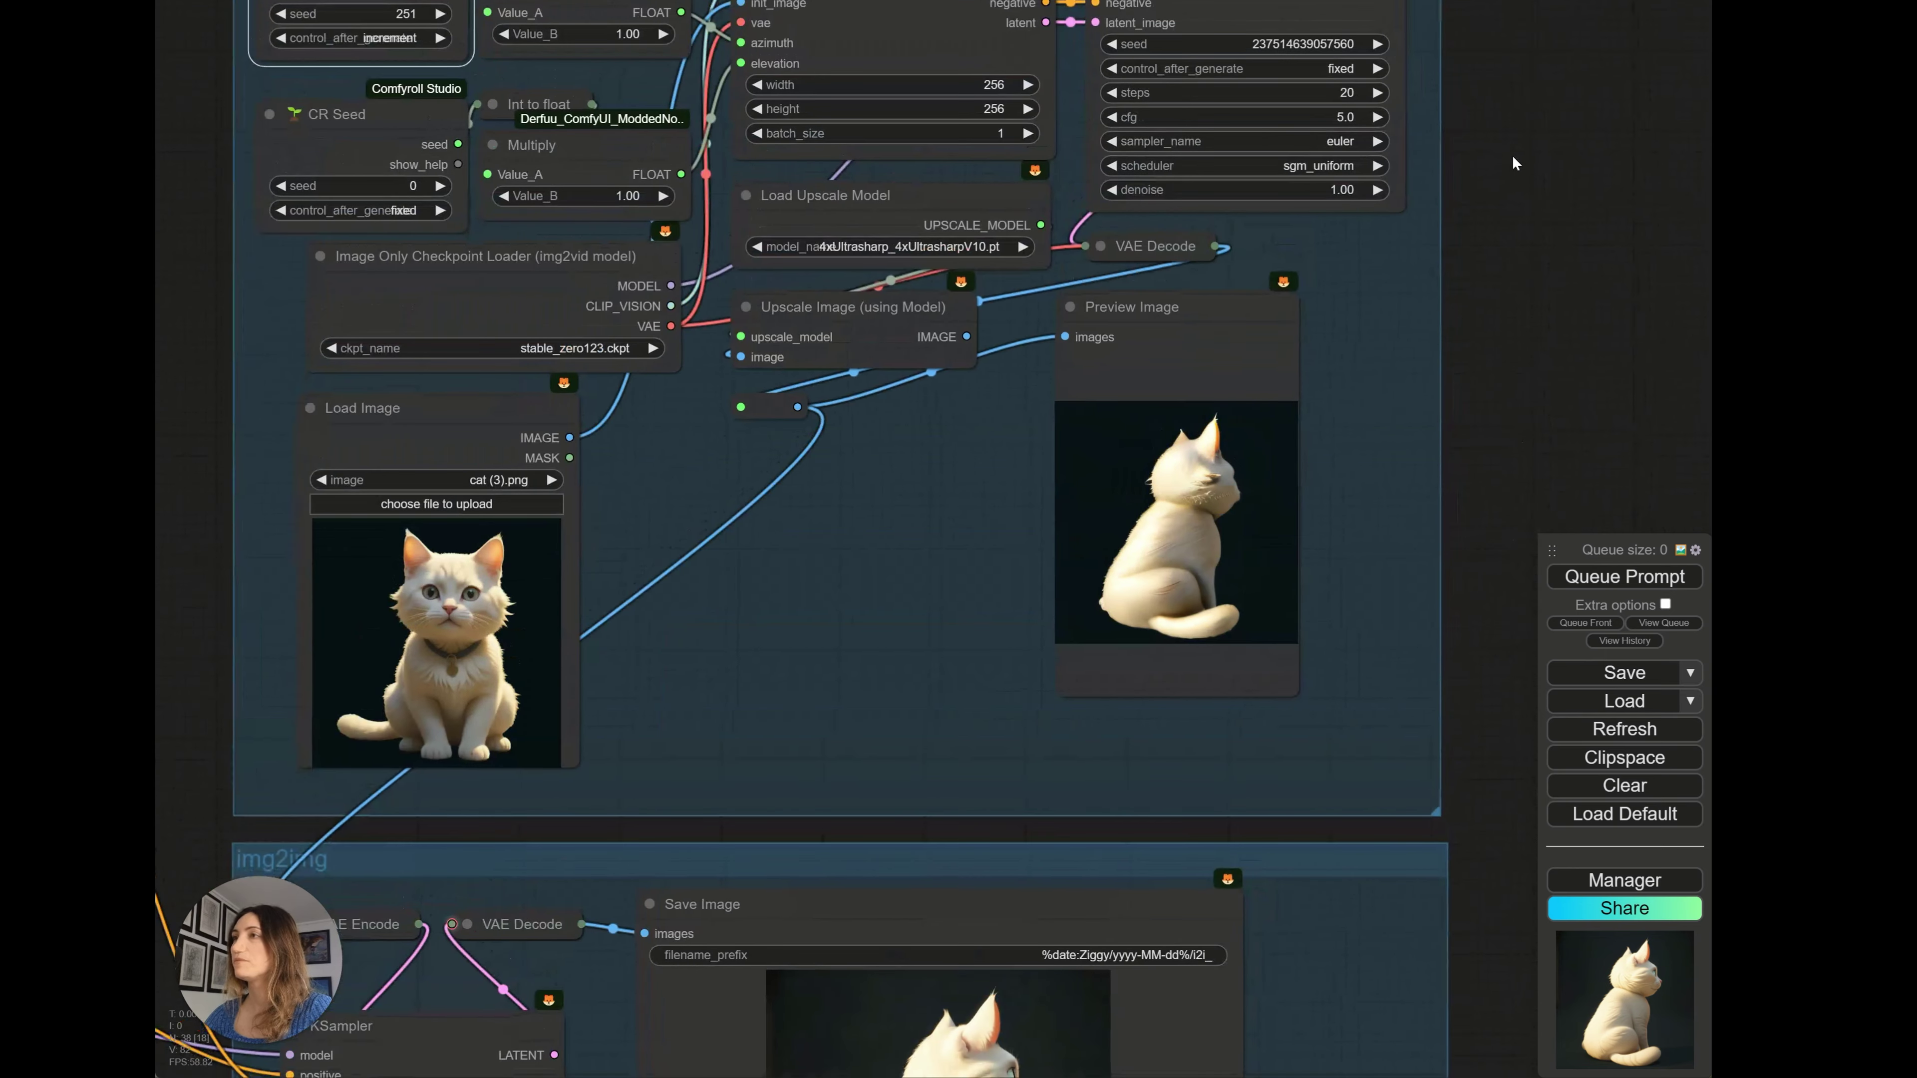
{"action": "left_click_drag", "start_coordinate": [1513, 154], "coordinate": [1537, 327]}
{"action": "left_click", "coordinate": [431, 181]}
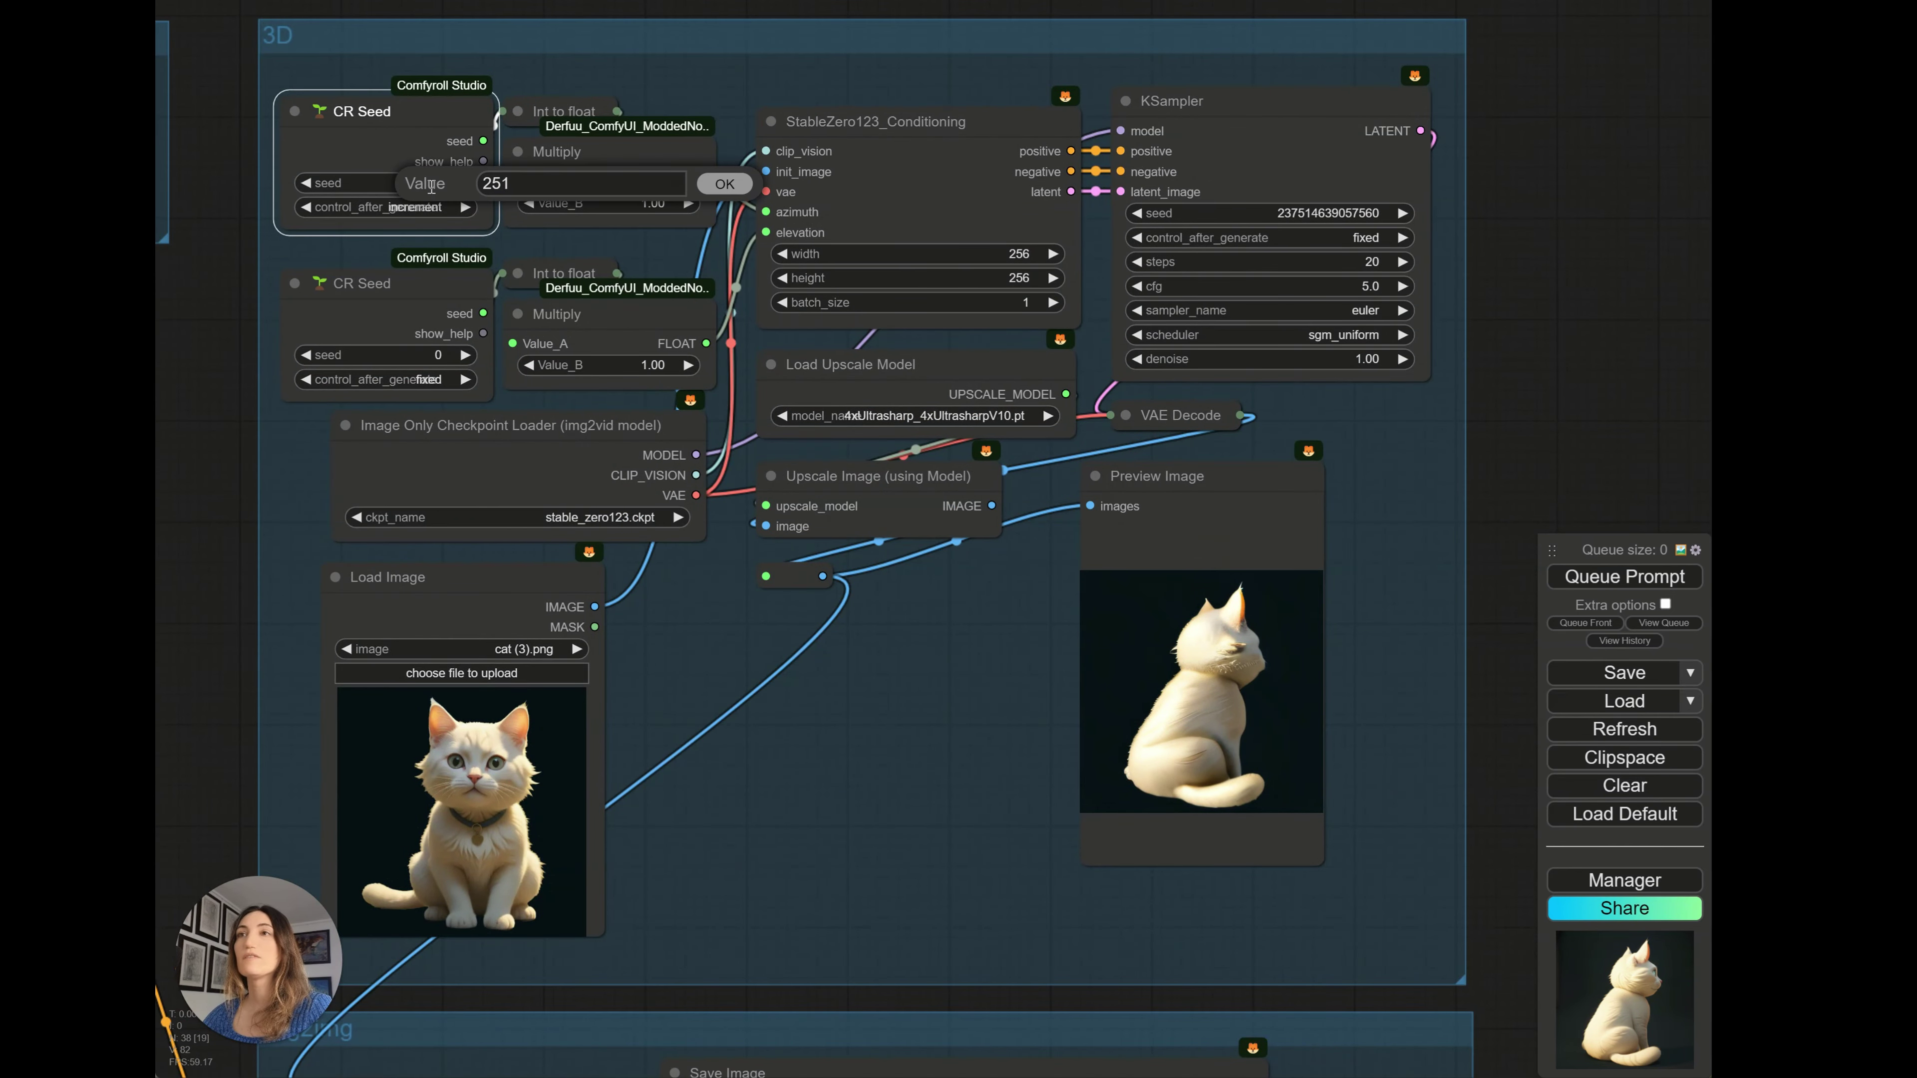
{"action": "key", "text": "BackSpace"}
{"action": "key", "text": "BackSpace"}
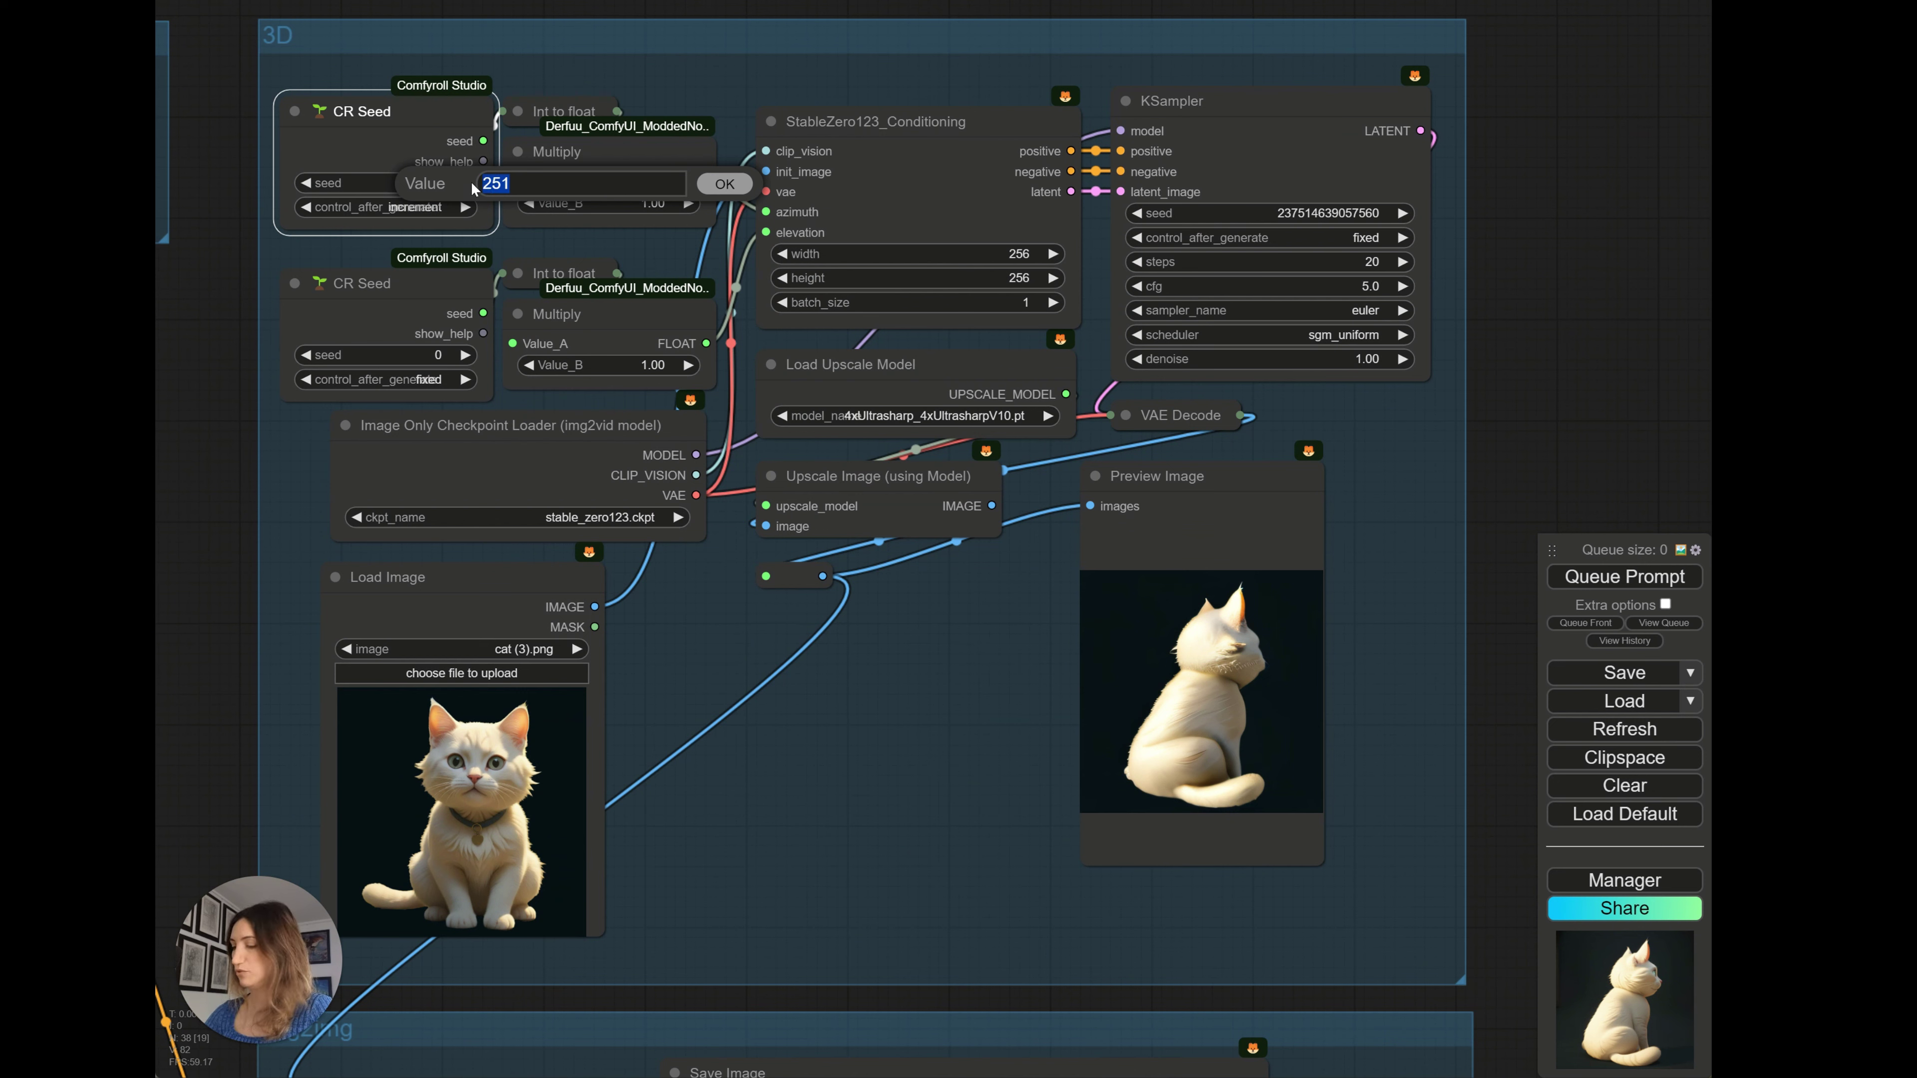
{"action": "left_click", "coordinate": [723, 184]}
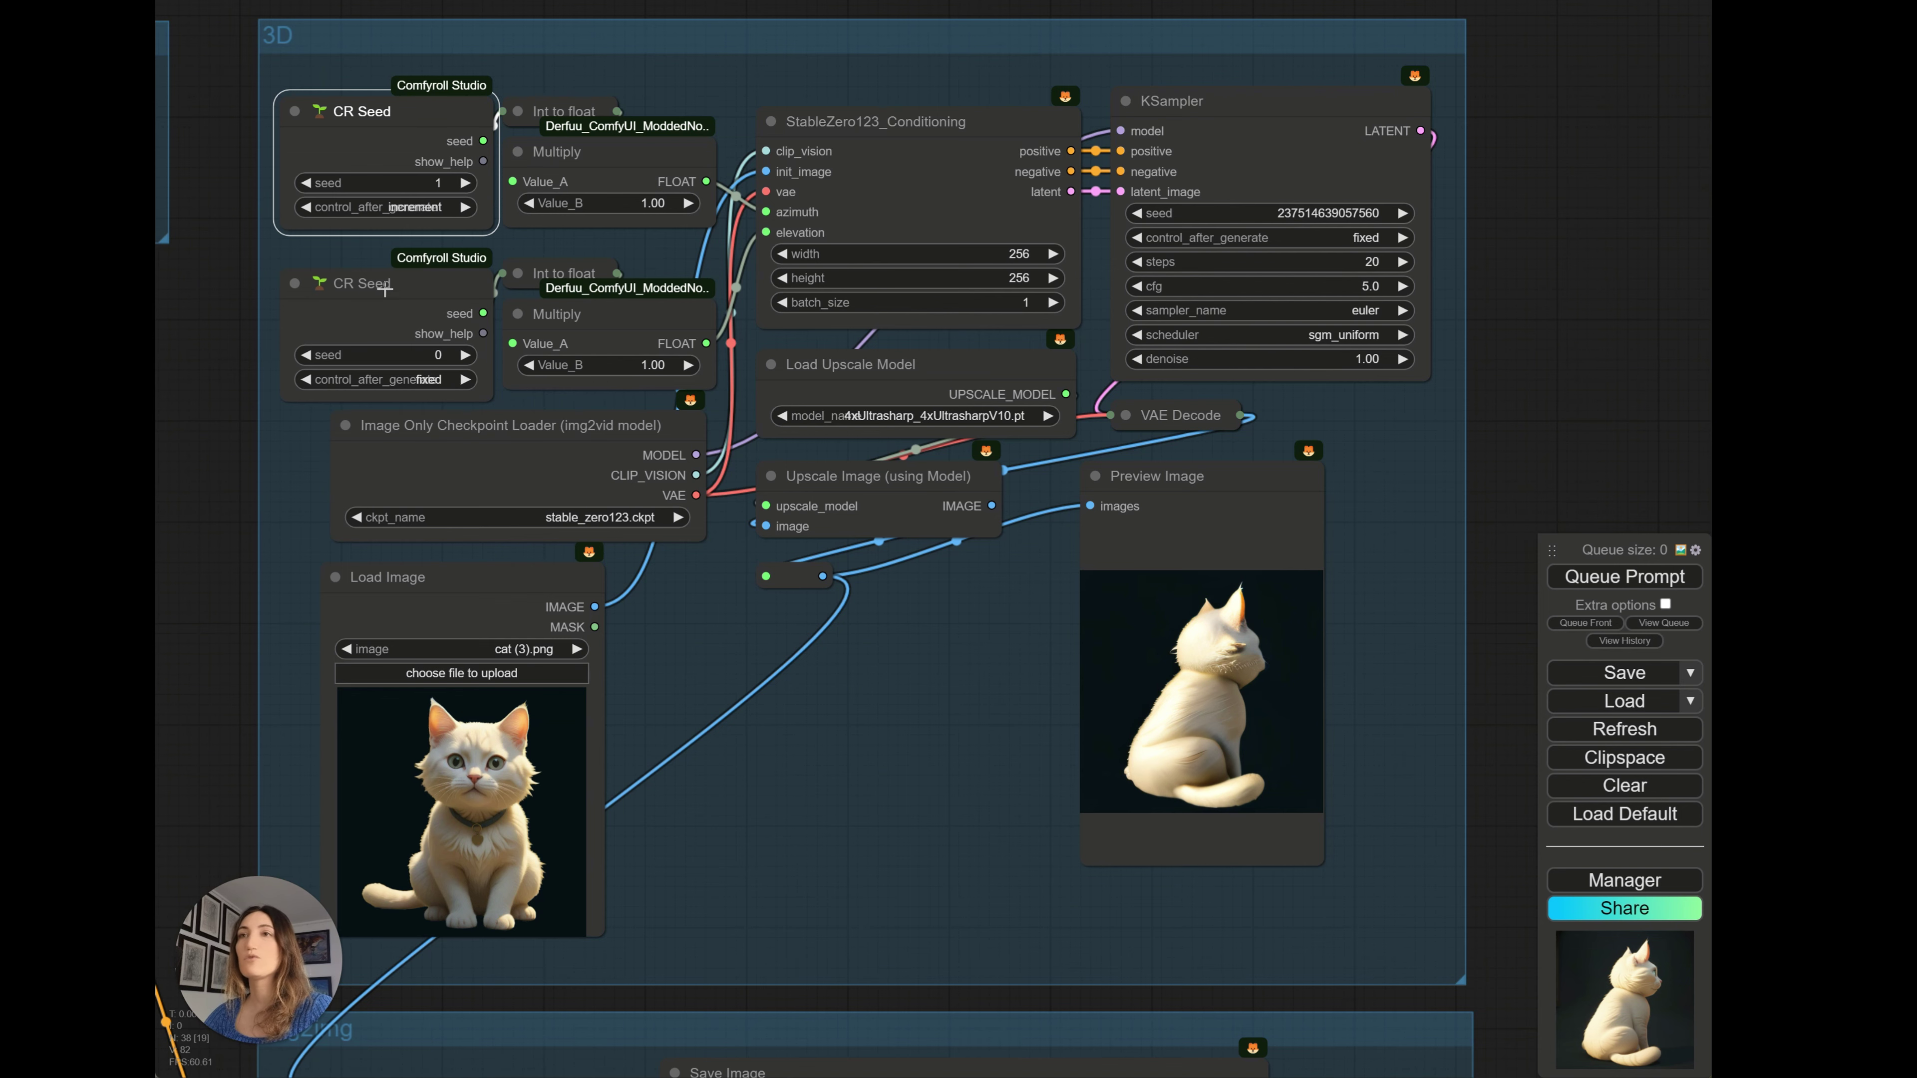
- Set the seed of the CR Seed node driving the elevation to 20
{"action": "left_click", "coordinate": [306, 317]}
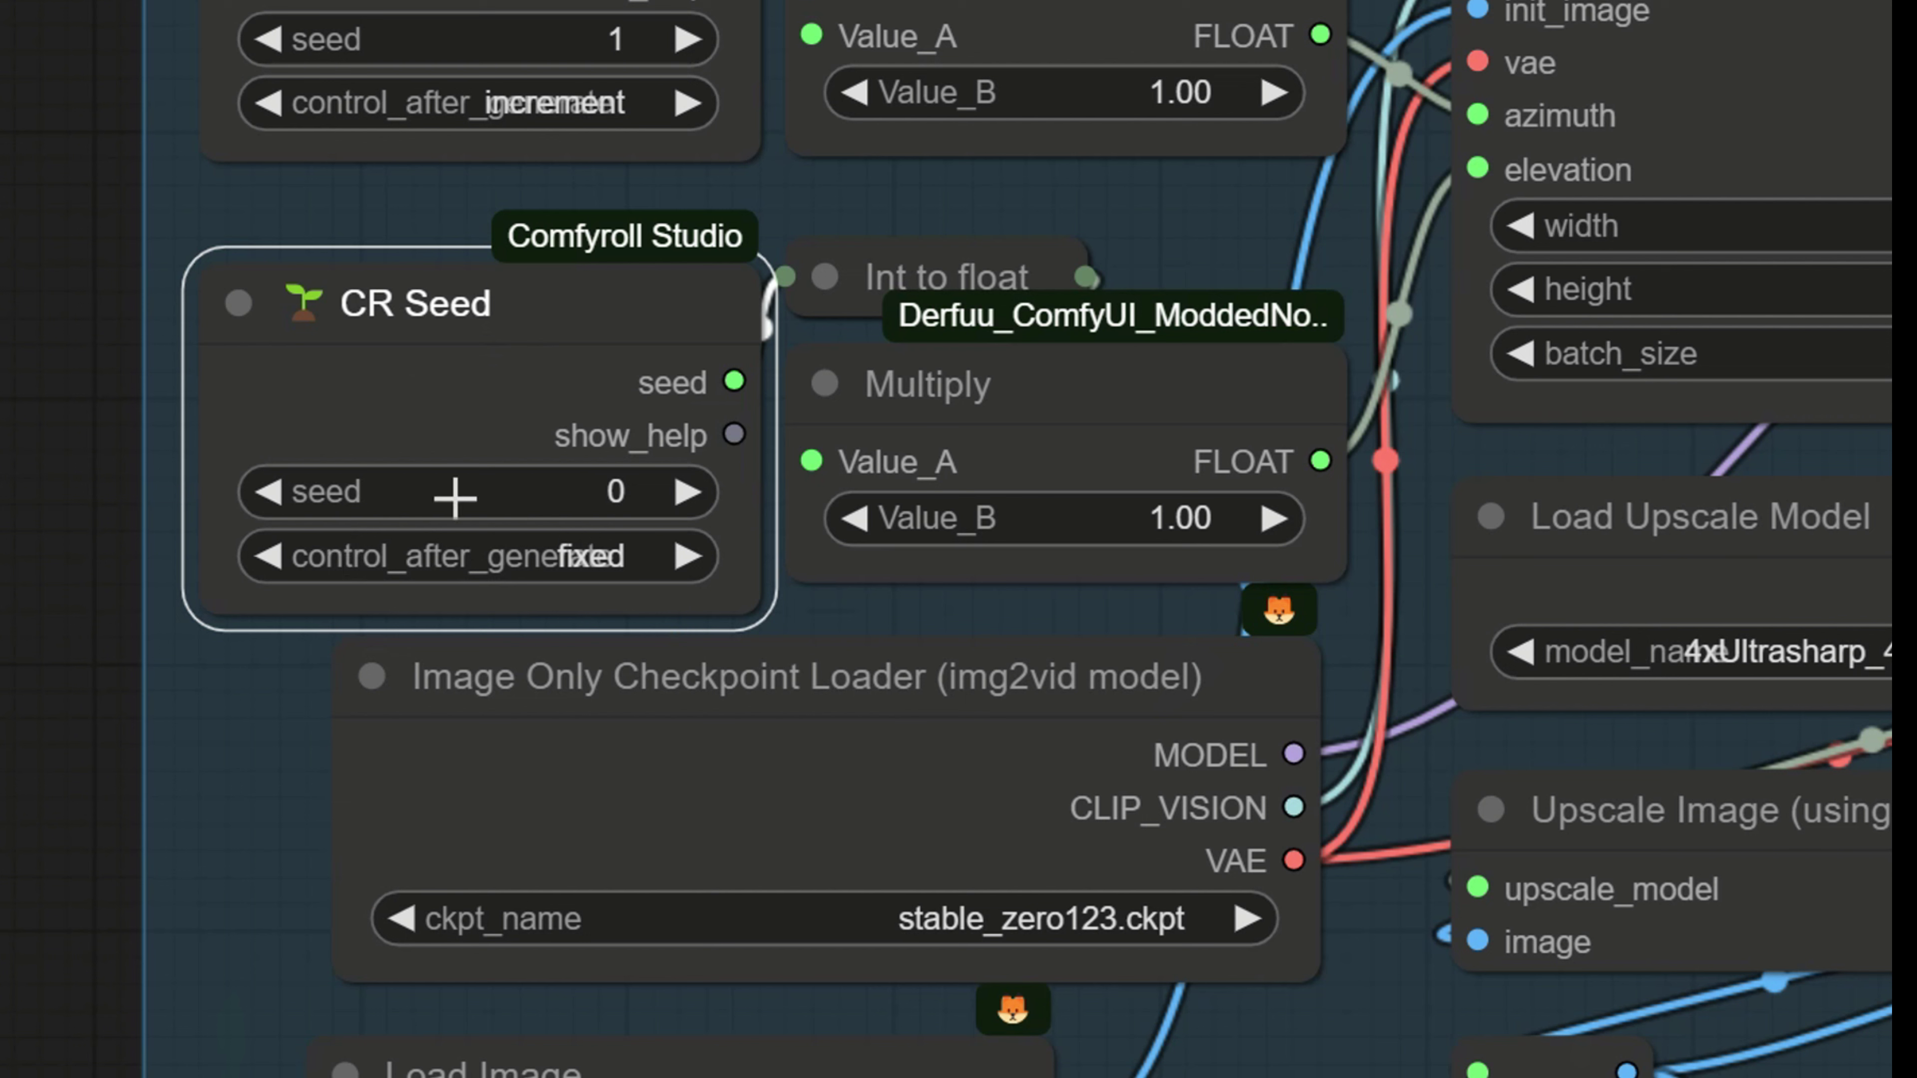
{"action": "left_click", "coordinate": [620, 492]}
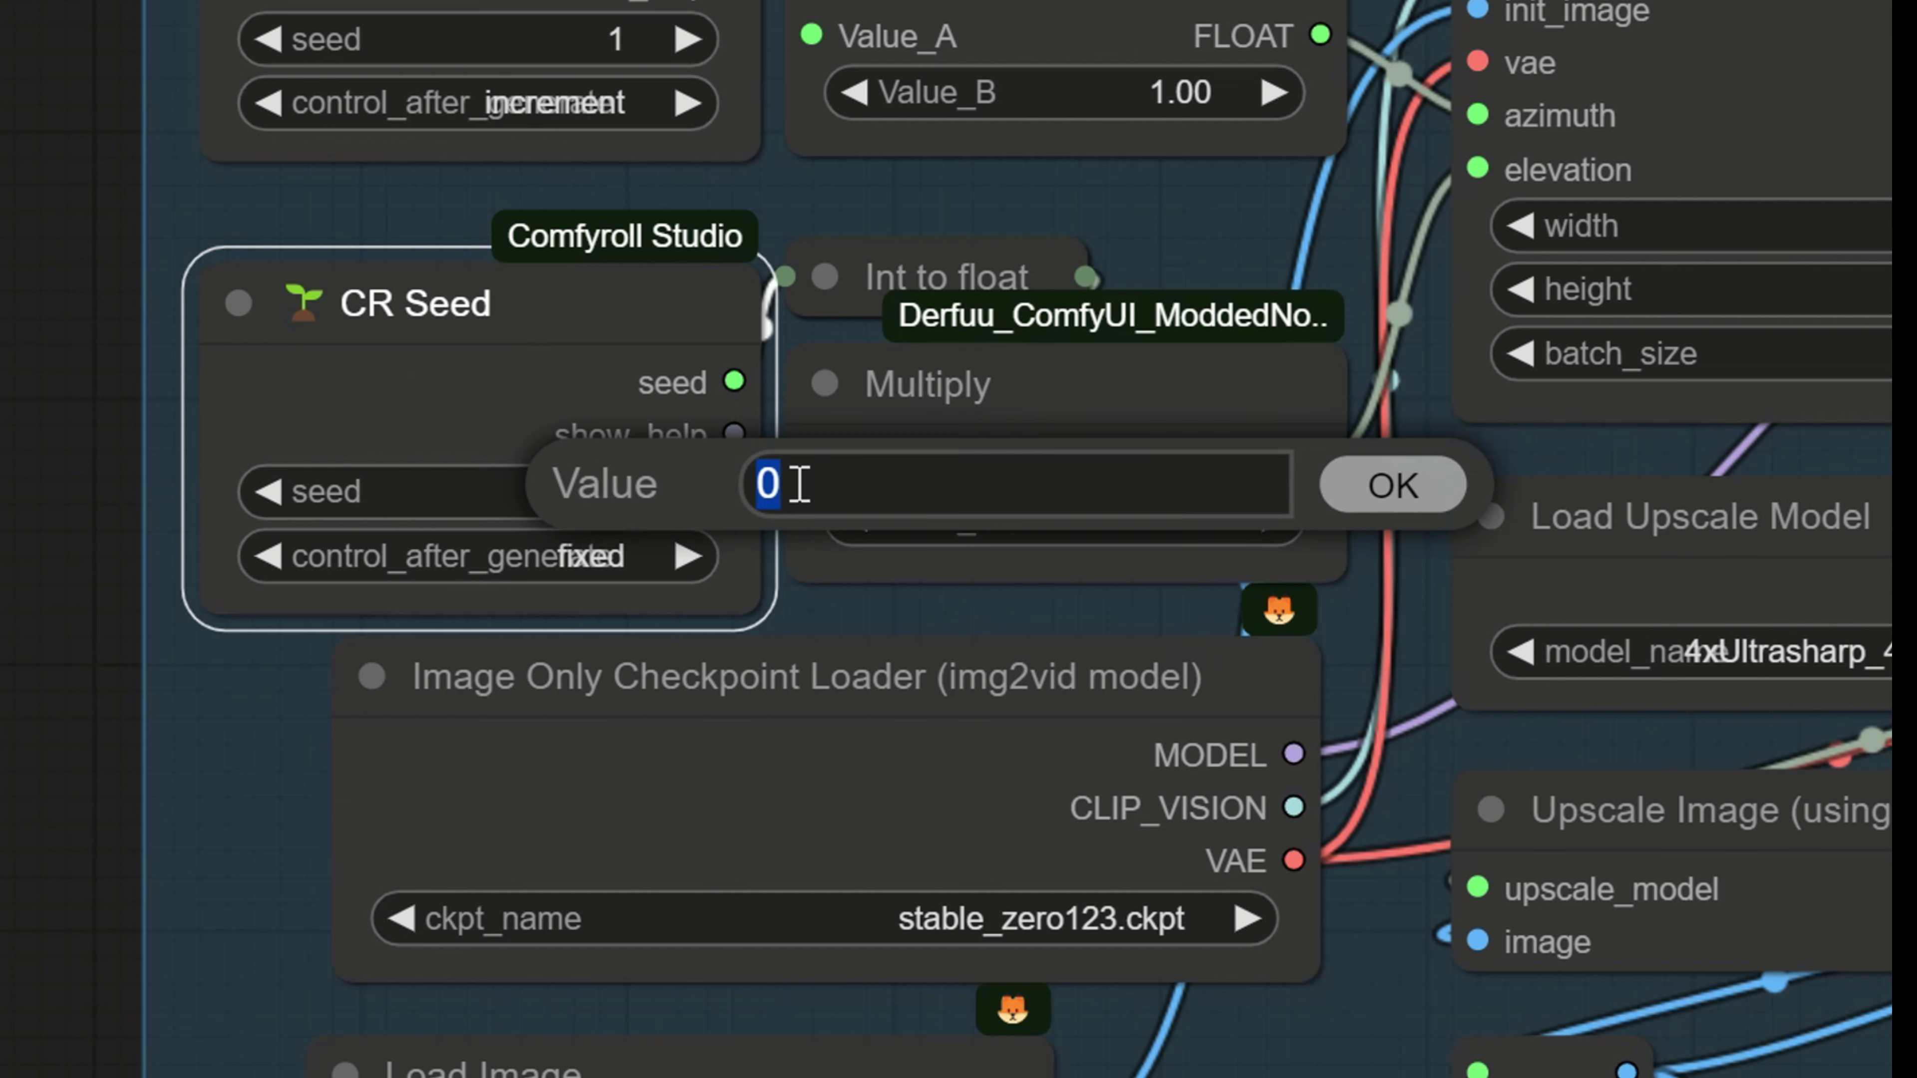
{"action": "type", "text": "20"}
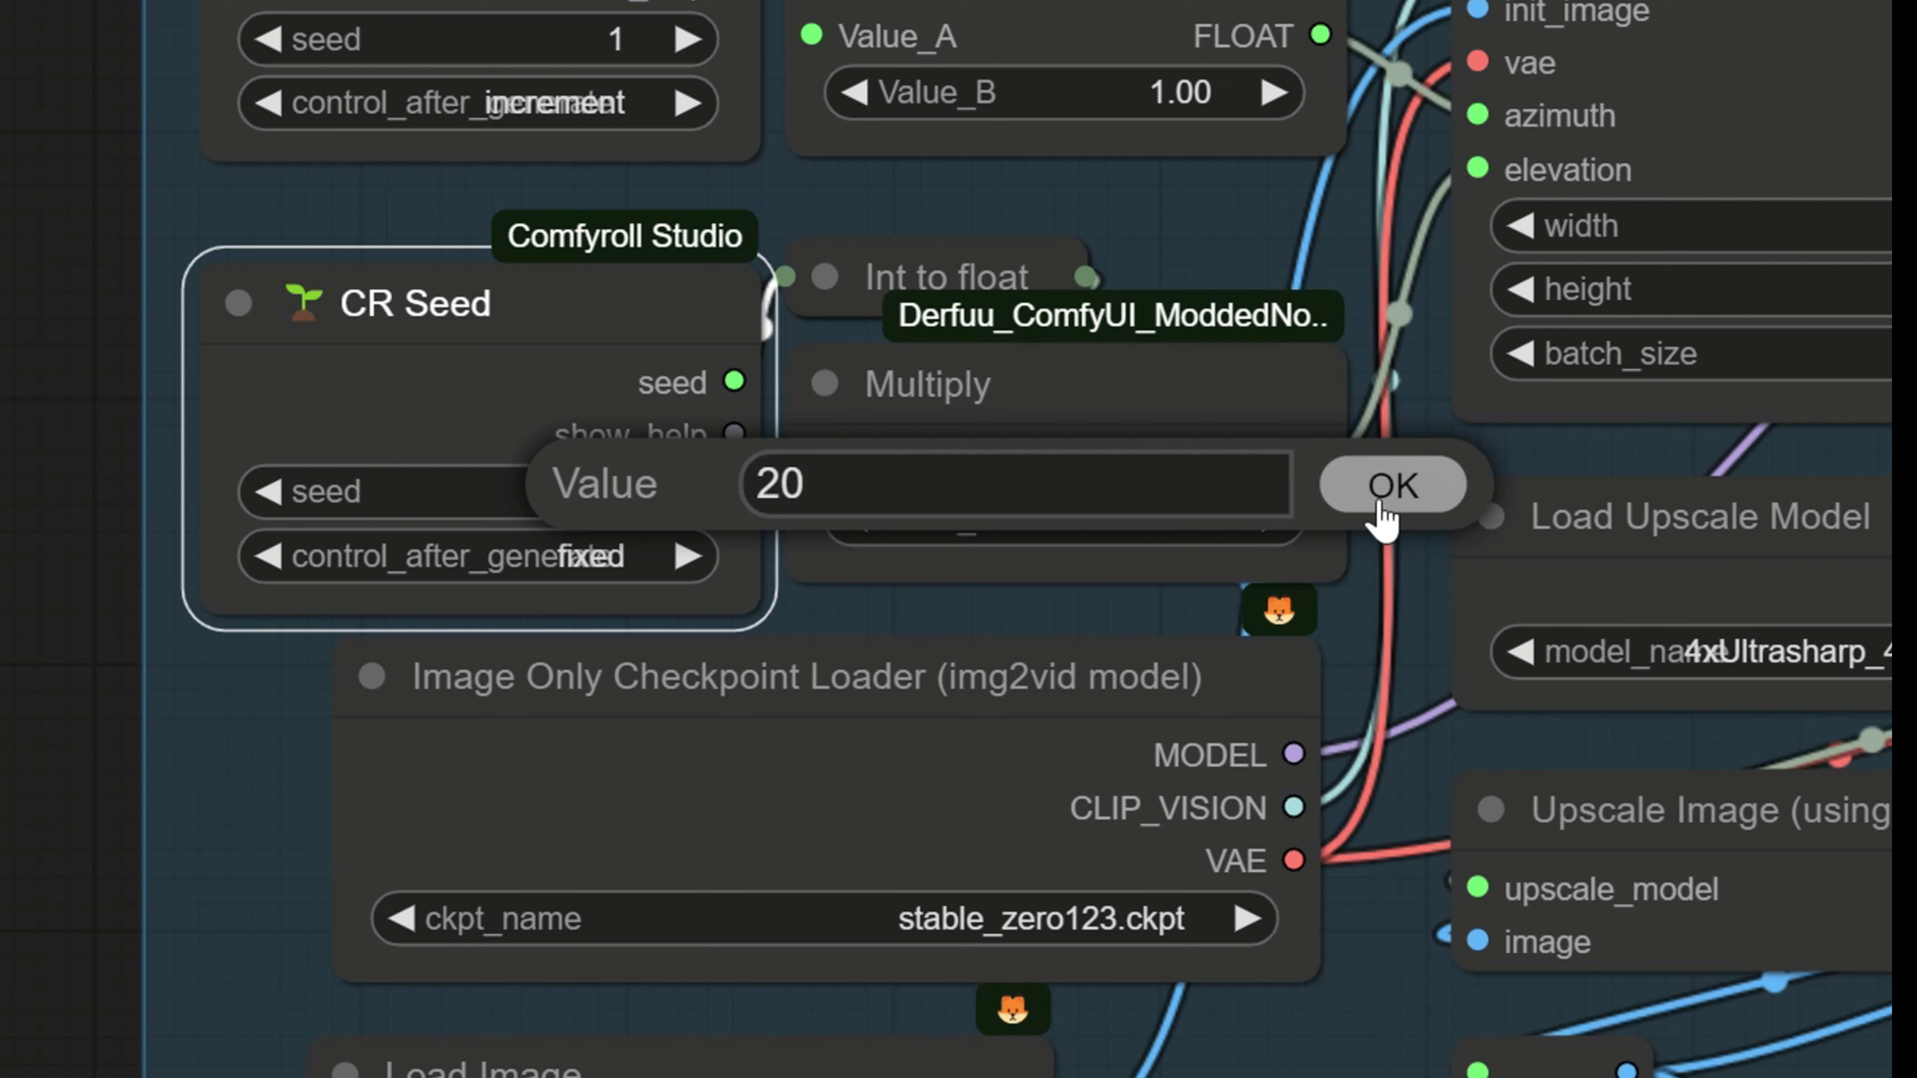
{"action": "left_click", "coordinate": [1391, 484]}
- Queue the workflow with the elevation of 20 and compare the source, preview and img2img images
{"action": "left_click", "coordinate": [1562, 574]}
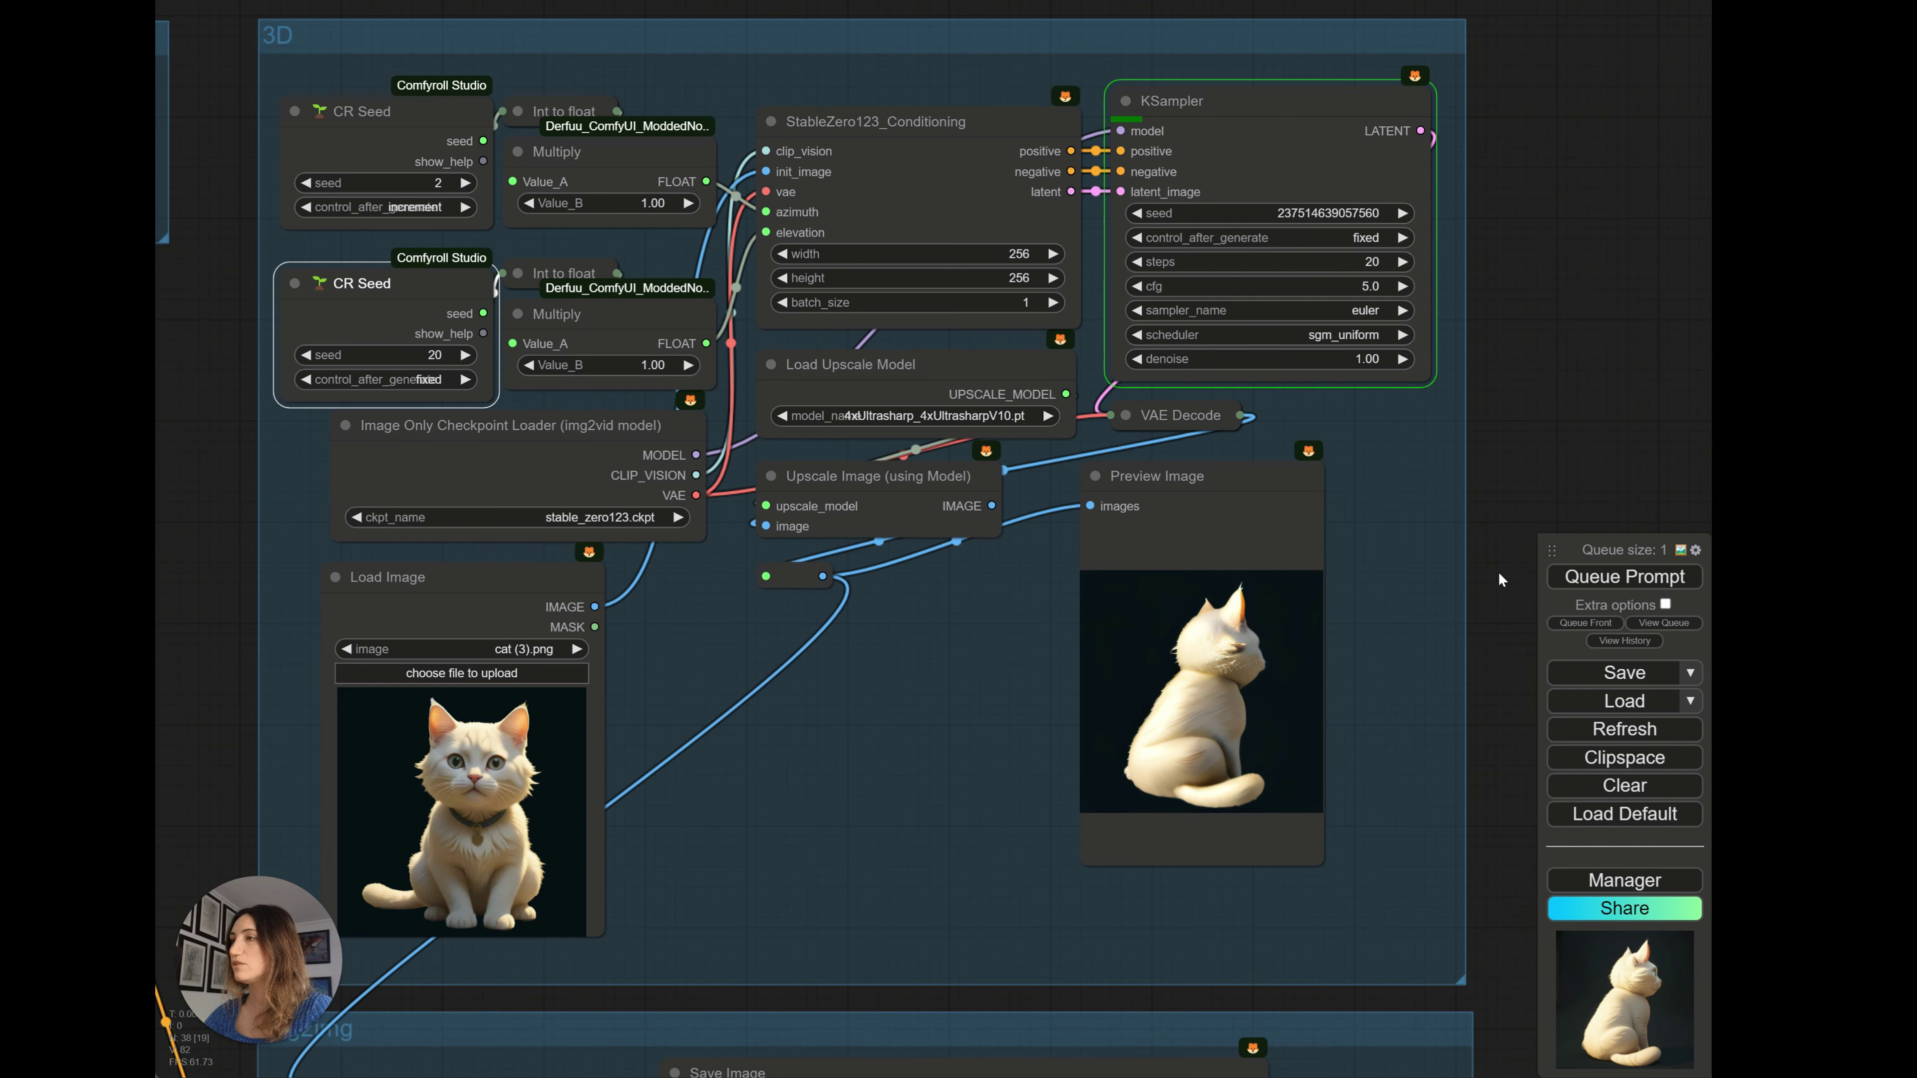
{"action": "left_click_drag", "start_coordinate": [1499, 580], "coordinate": [1489, 439]}
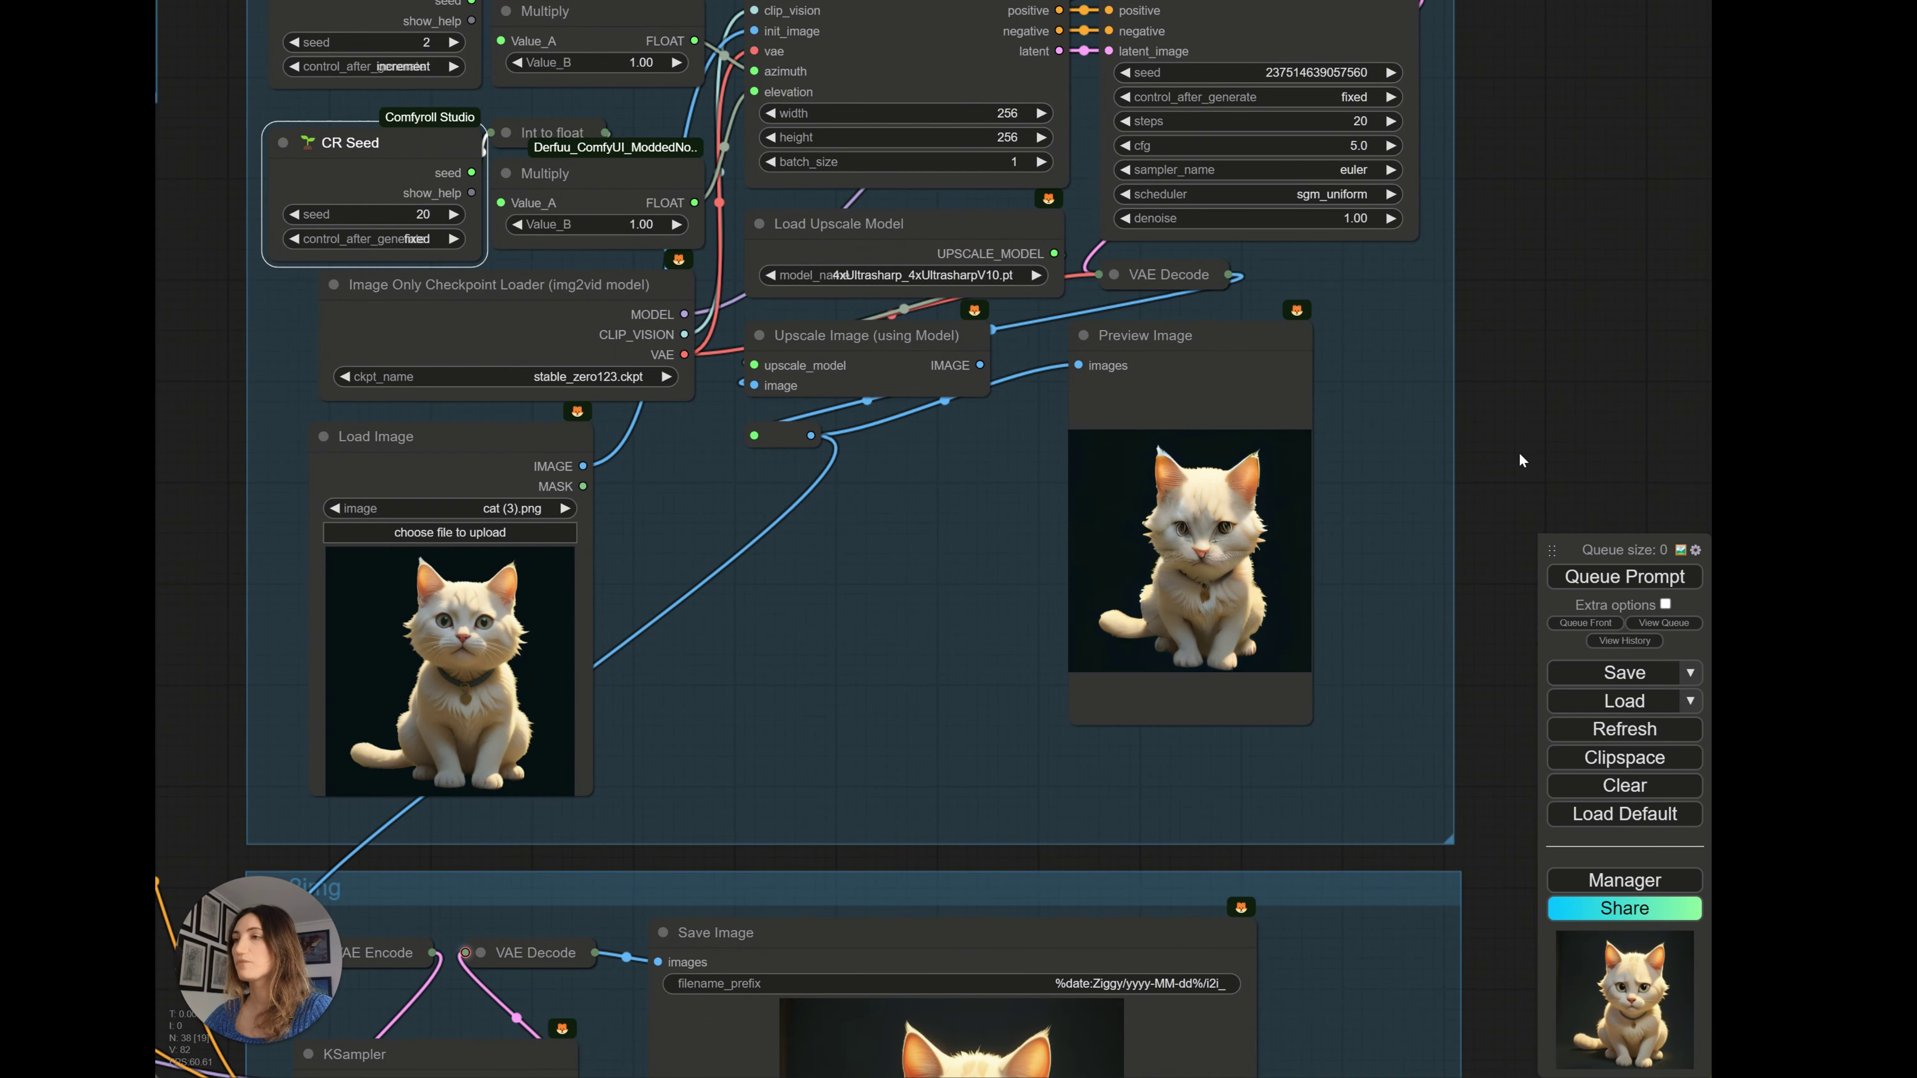
{"action": "left_click_drag", "start_coordinate": [1411, 861], "coordinate": [1417, 446]}
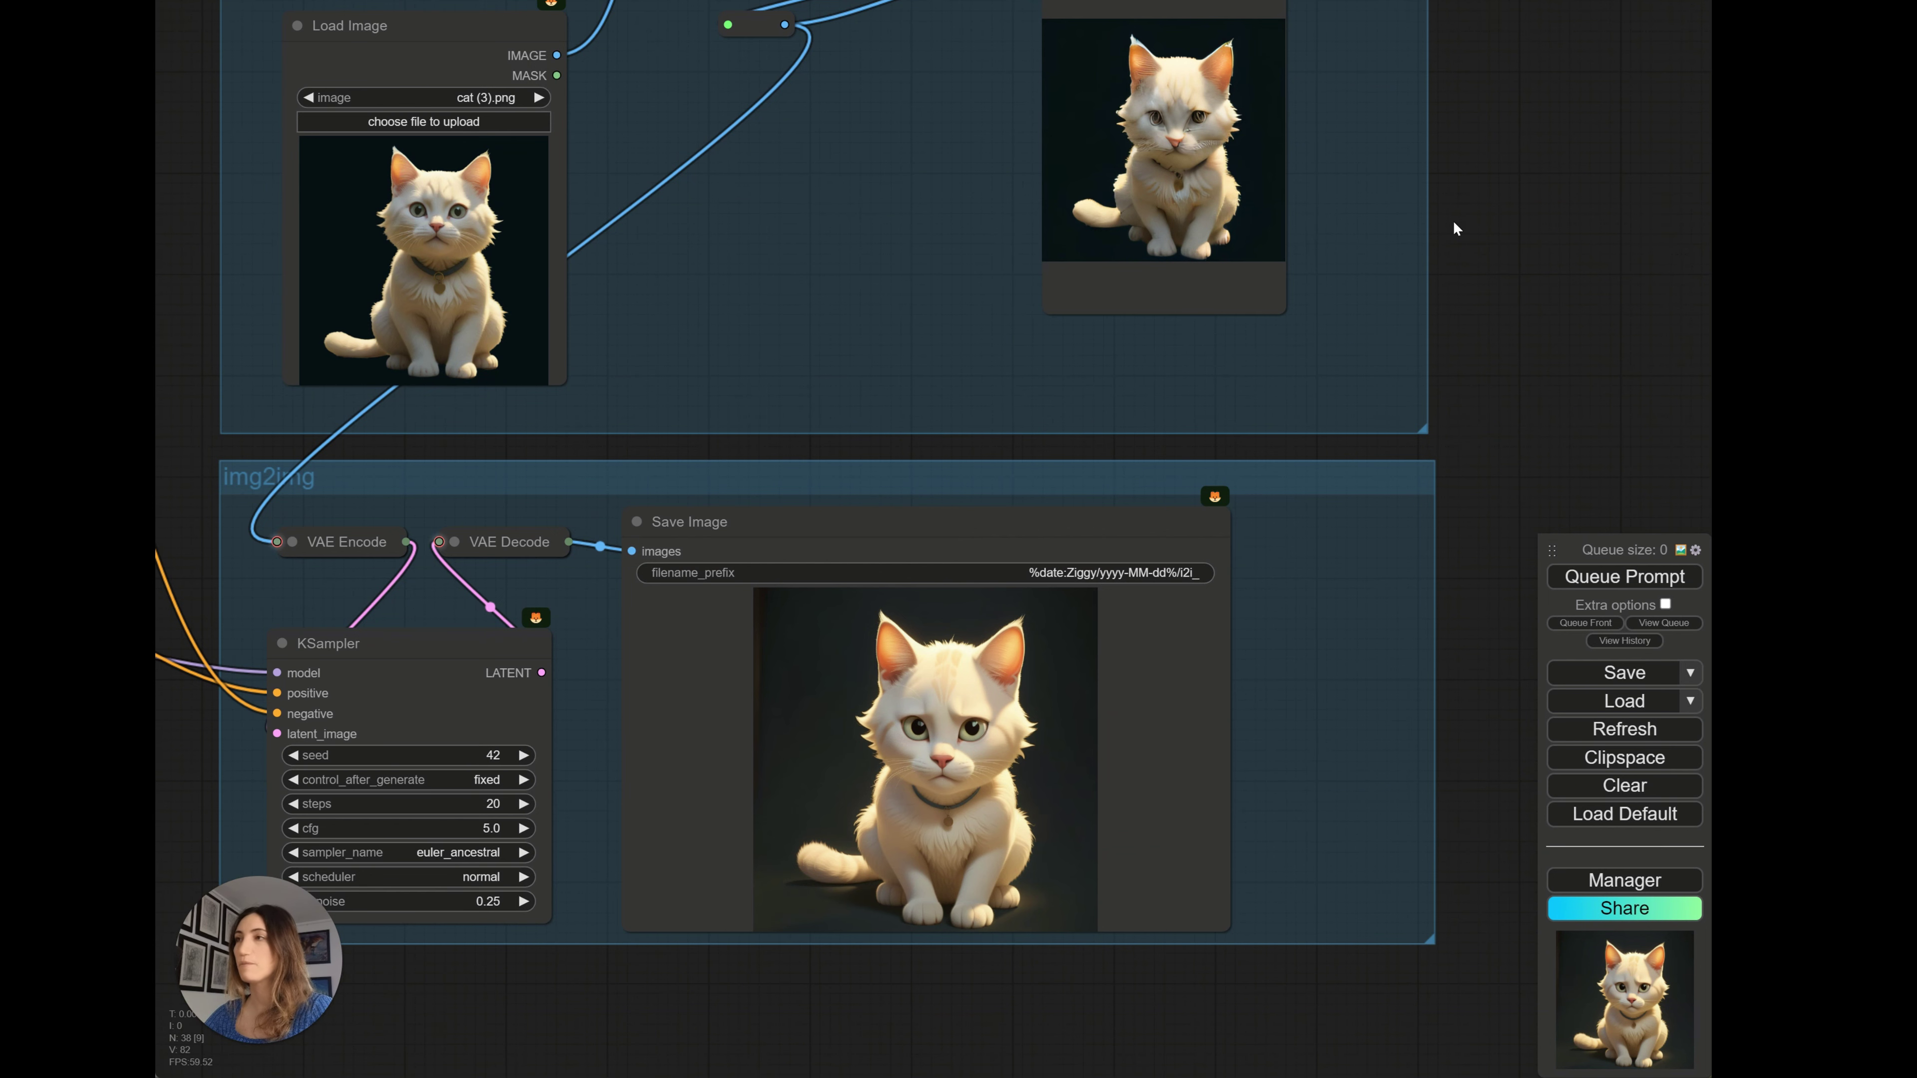
- Set Value_B to 10 in the Multiply node feeding the azimuth input
{"action": "left_click_drag", "start_coordinate": [1453, 220], "coordinate": [1512, 424]}
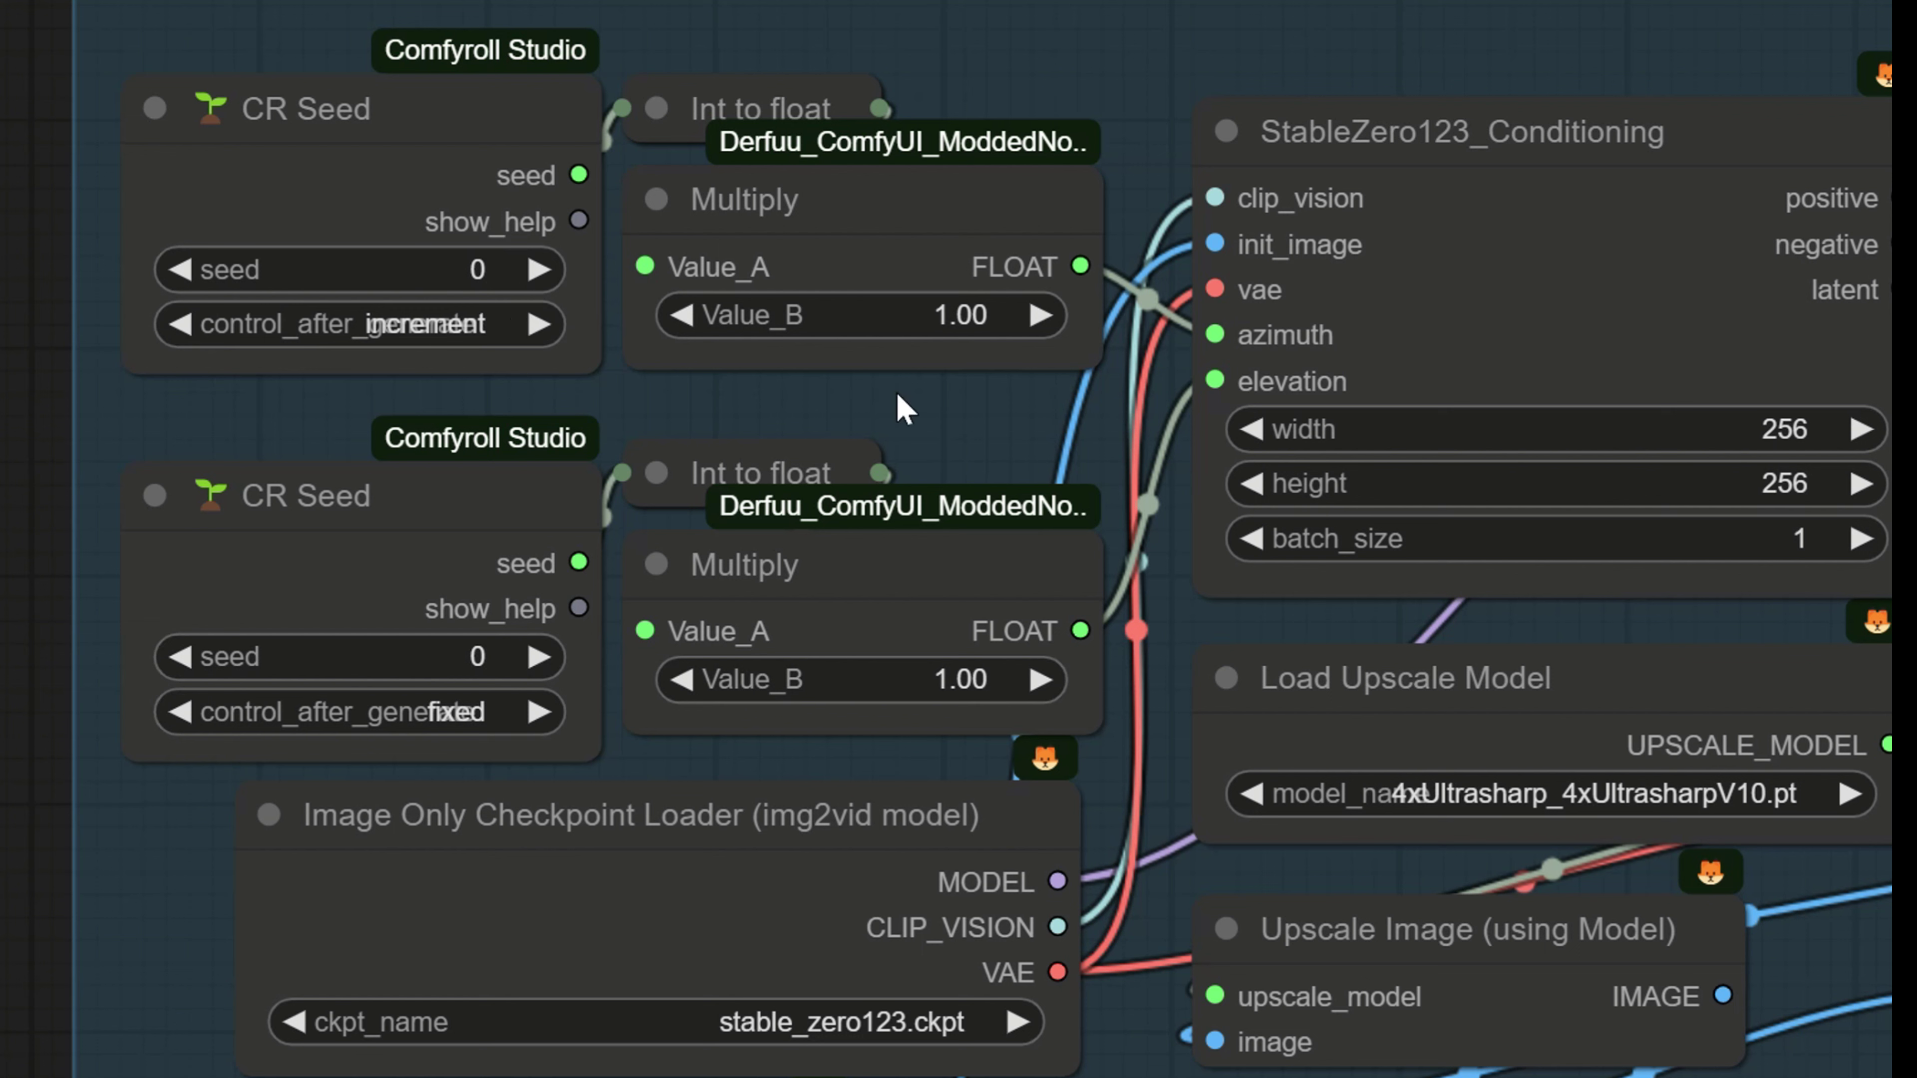
{"action": "left_click", "coordinate": [957, 317]}
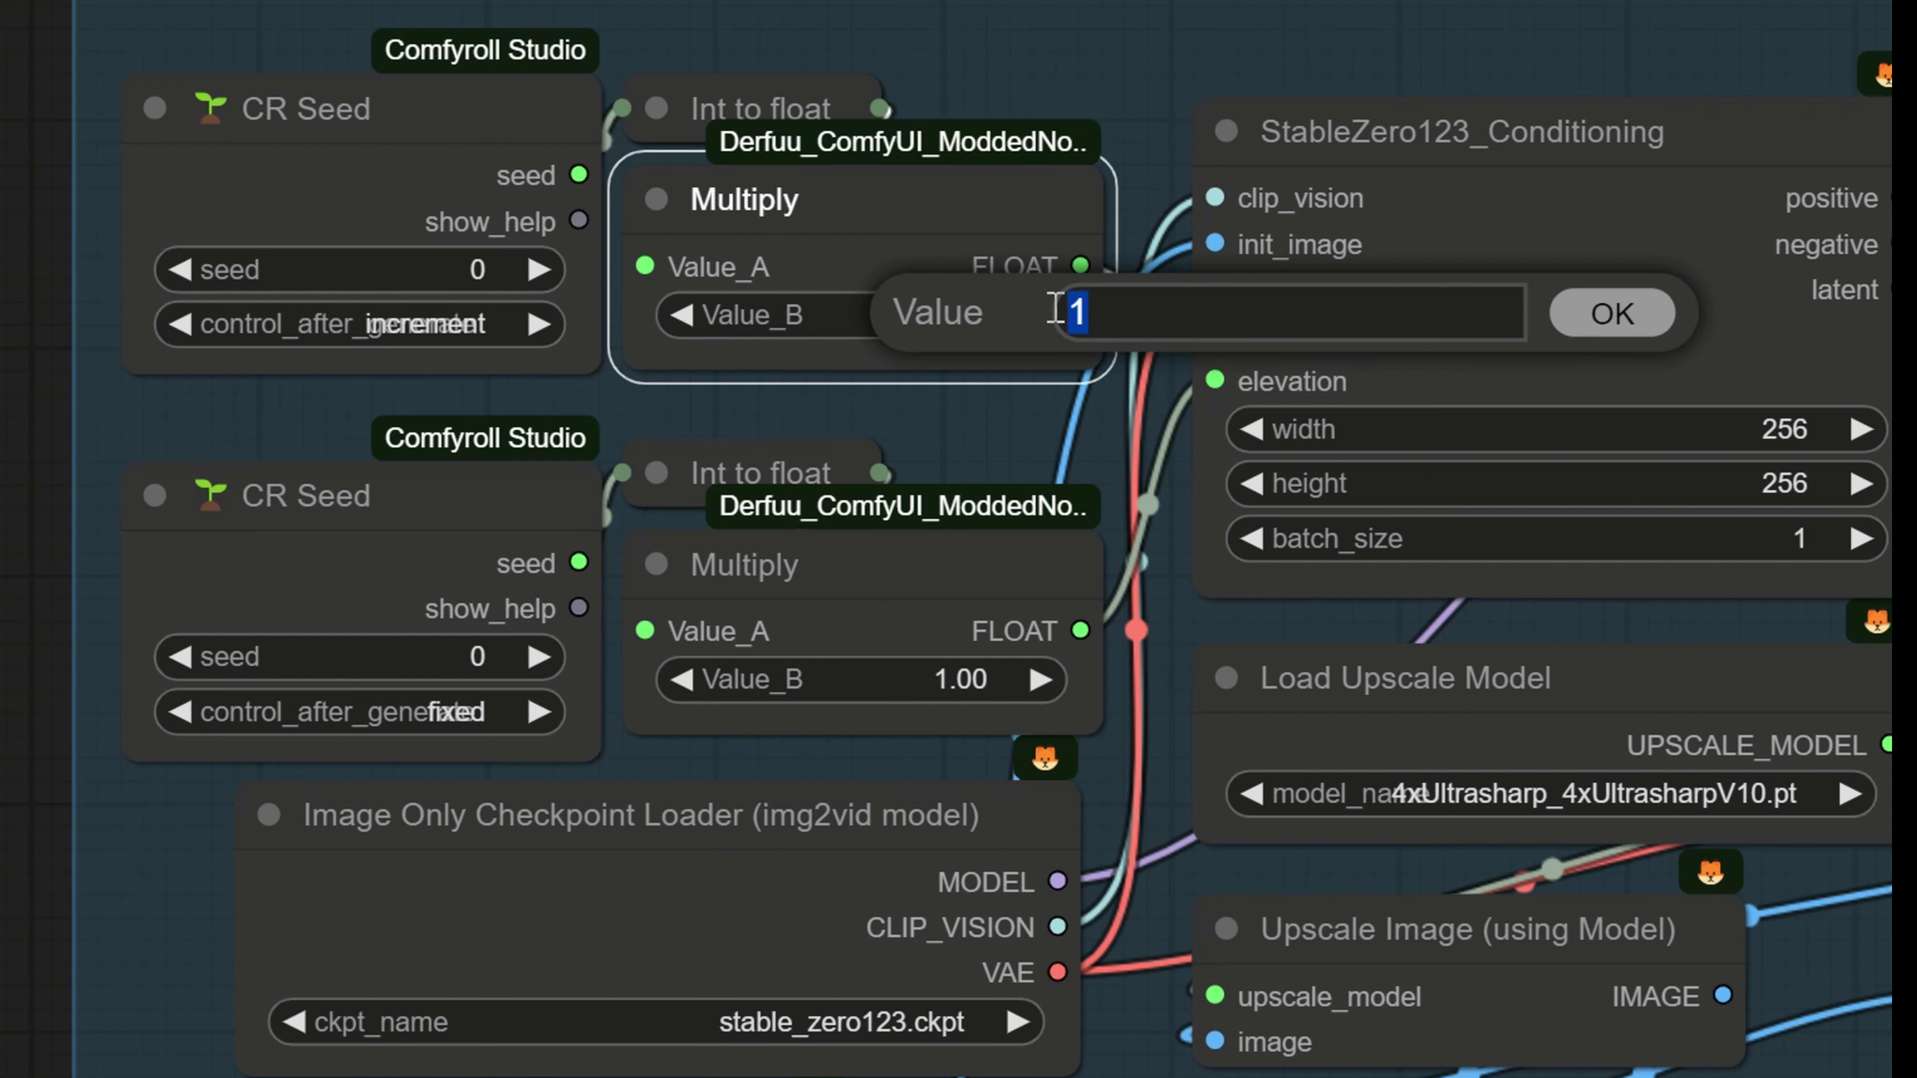
{"action": "type", "text": "10"}
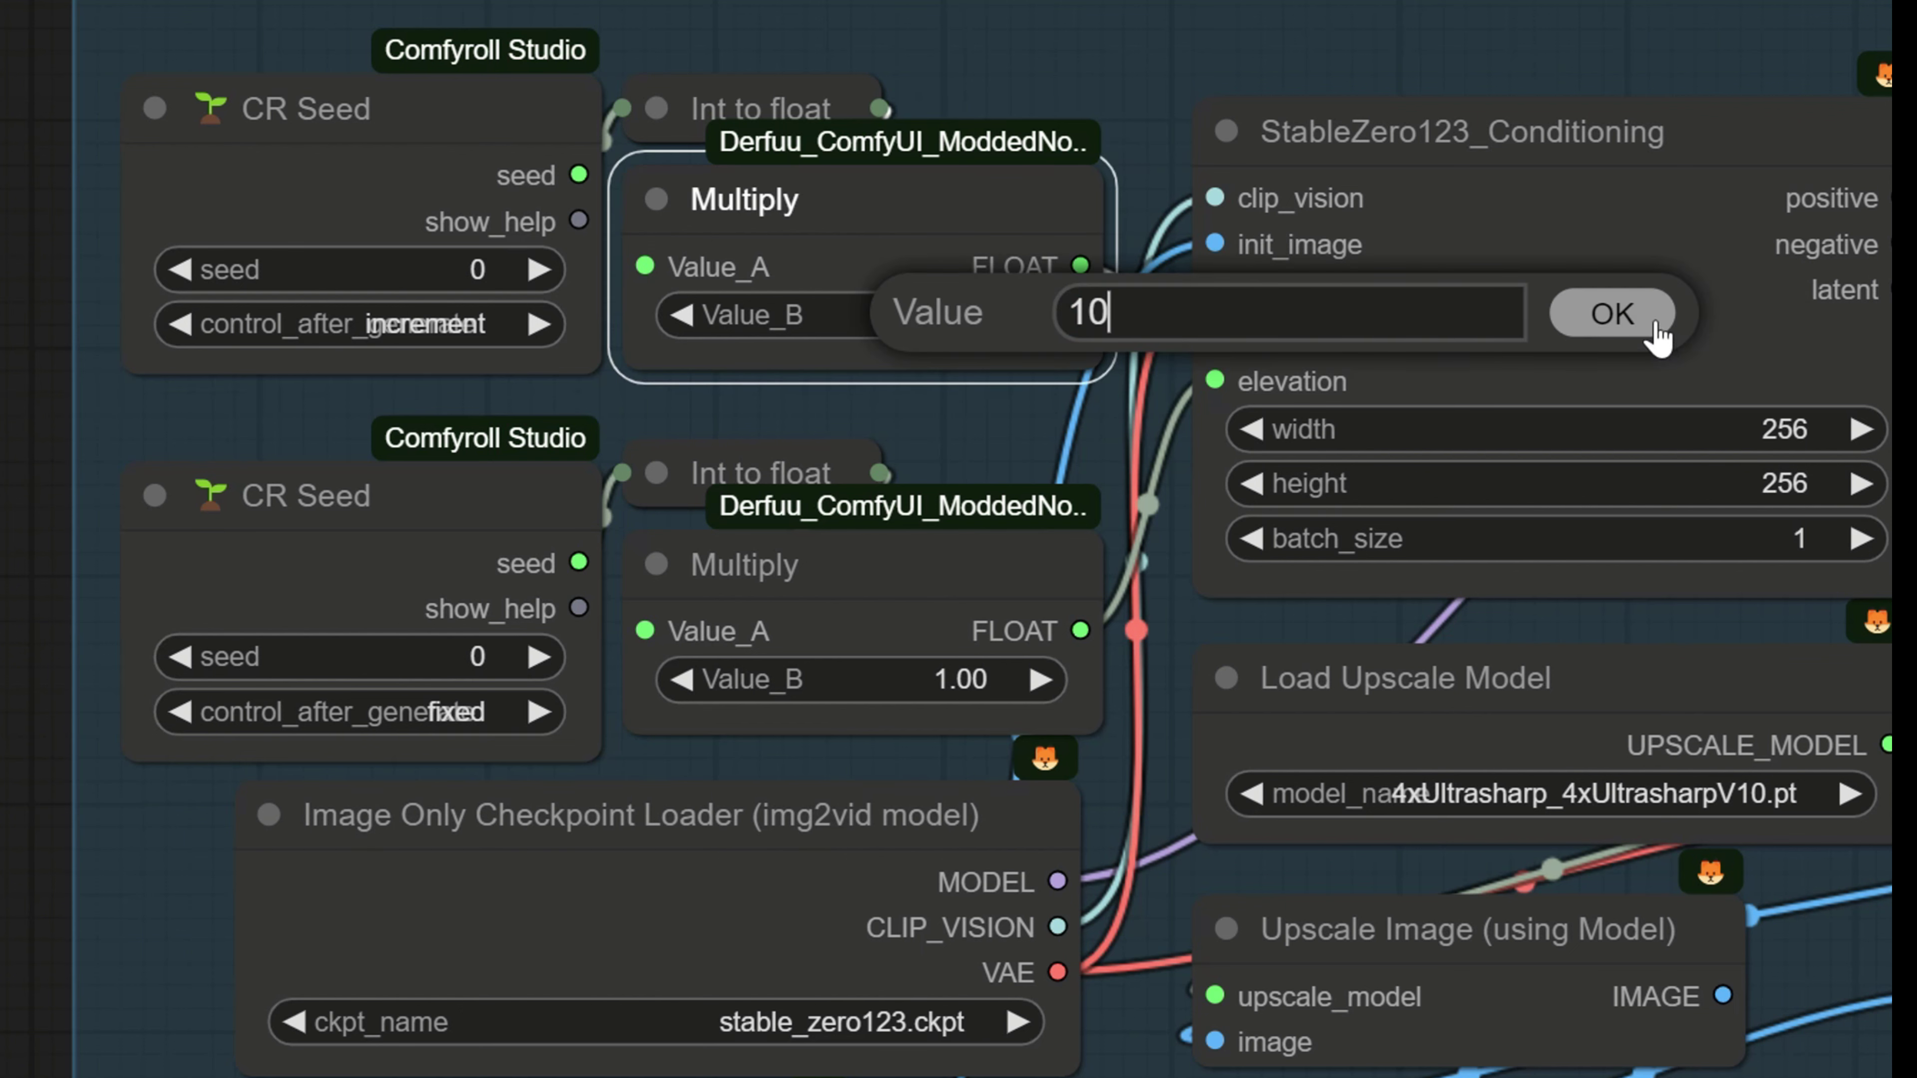
{"action": "left_click", "coordinate": [1612, 313]}
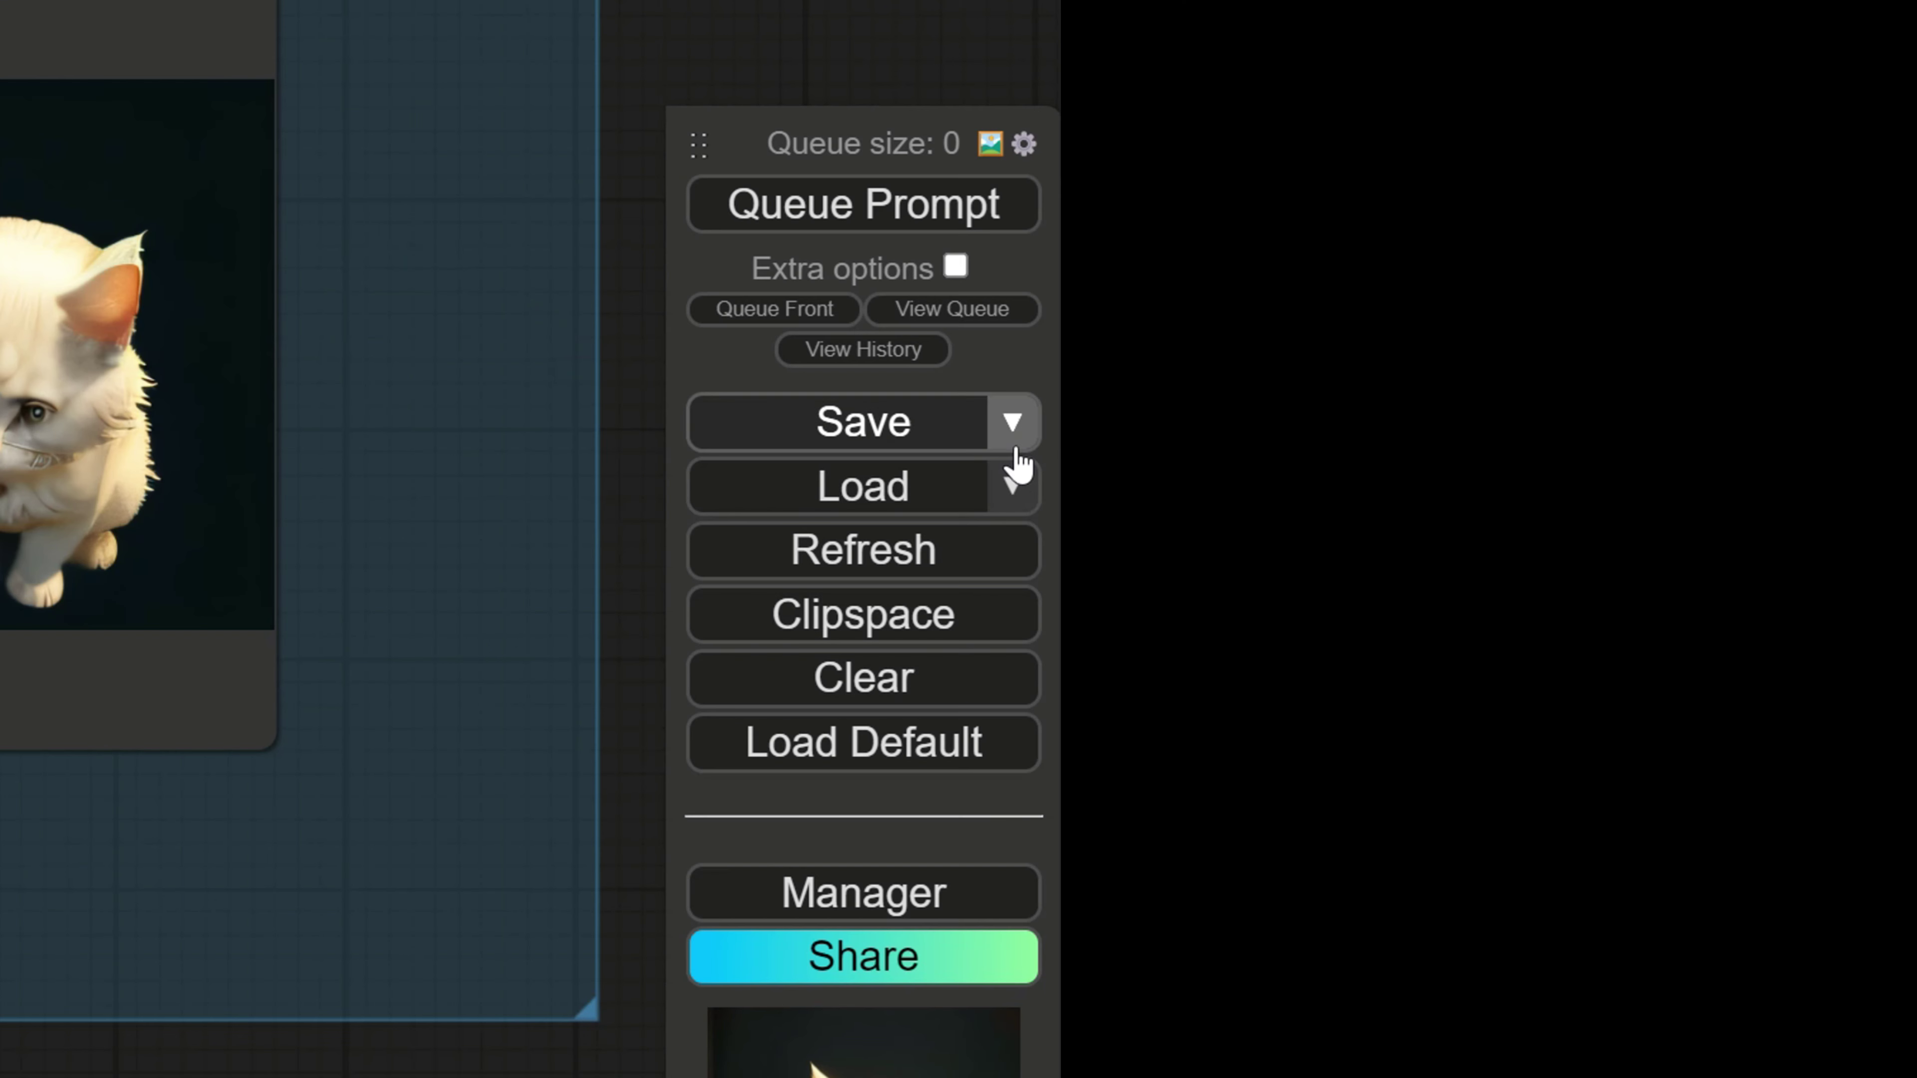
- Enable the extra queue options, set the batch count to 36 and queue the workflow
{"action": "left_click", "coordinate": [956, 265]}
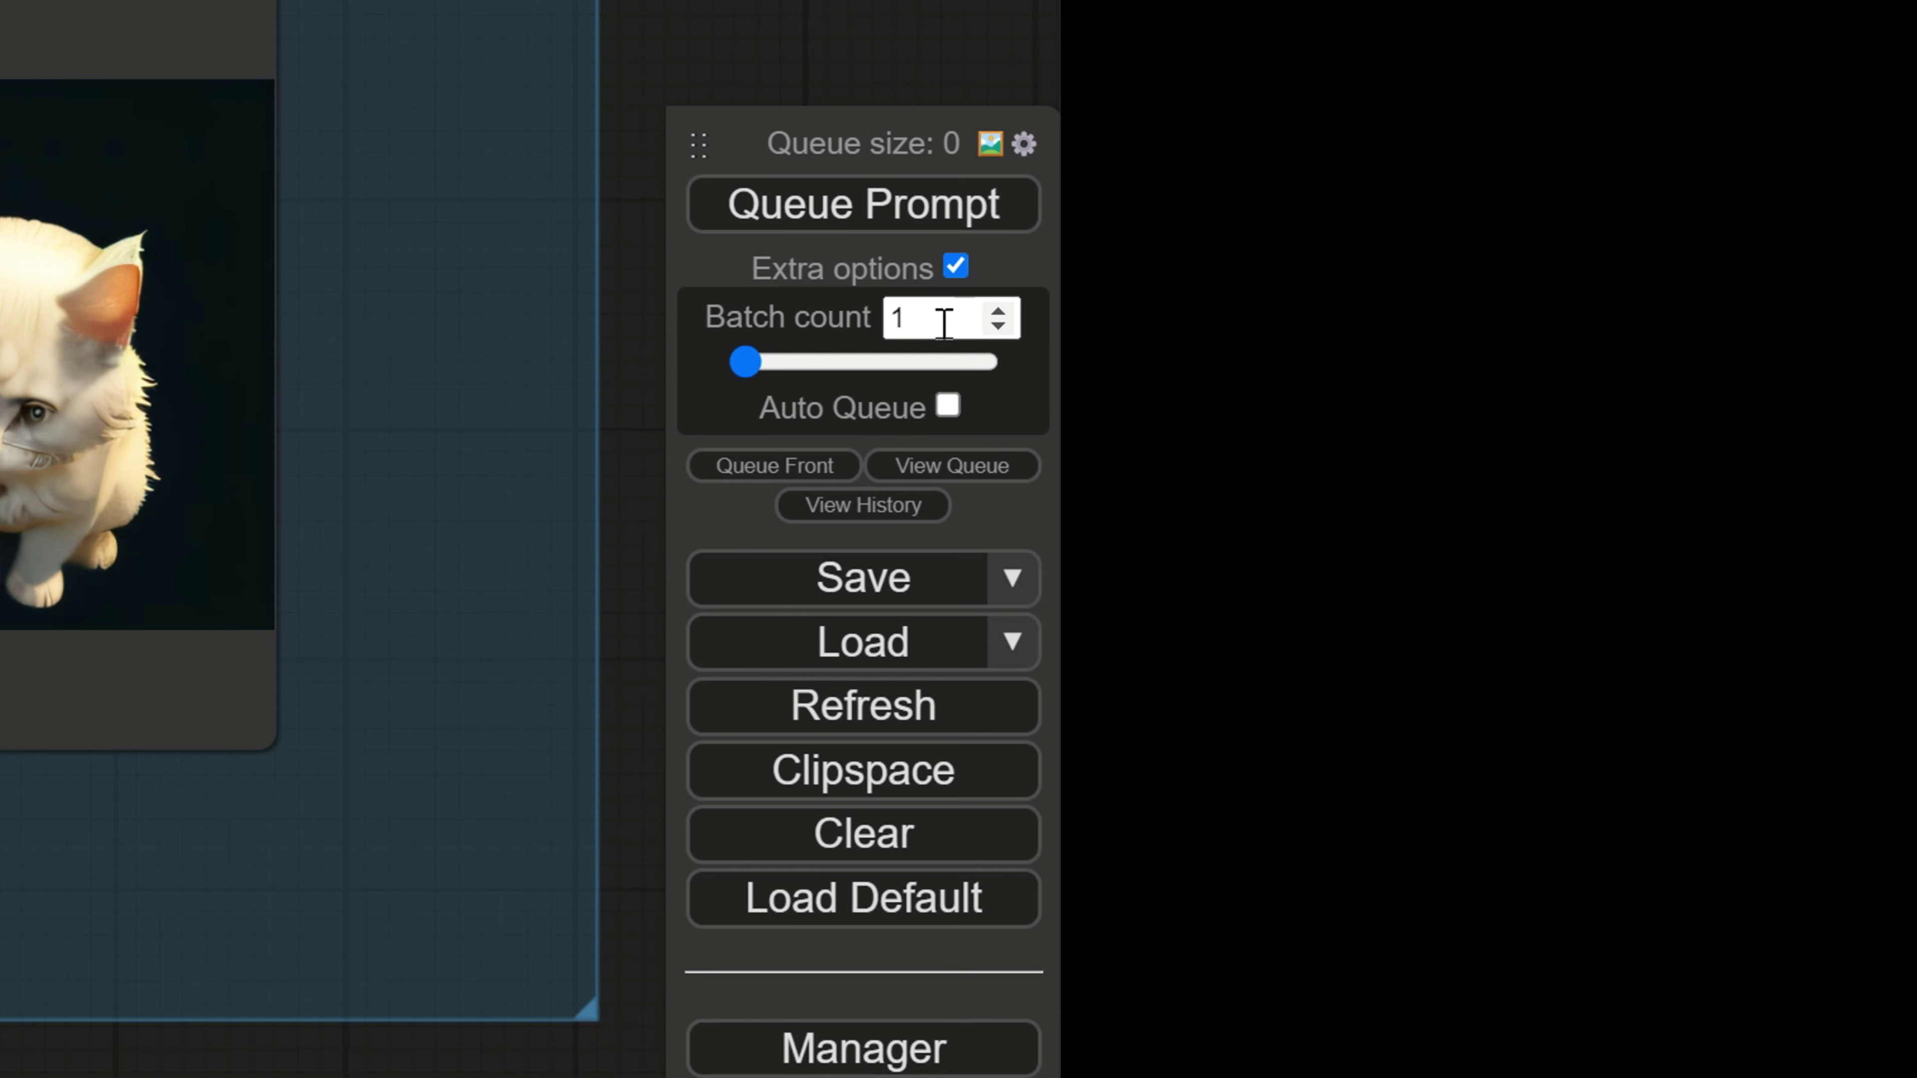
{"action": "double_click", "coordinate": [916, 320]}
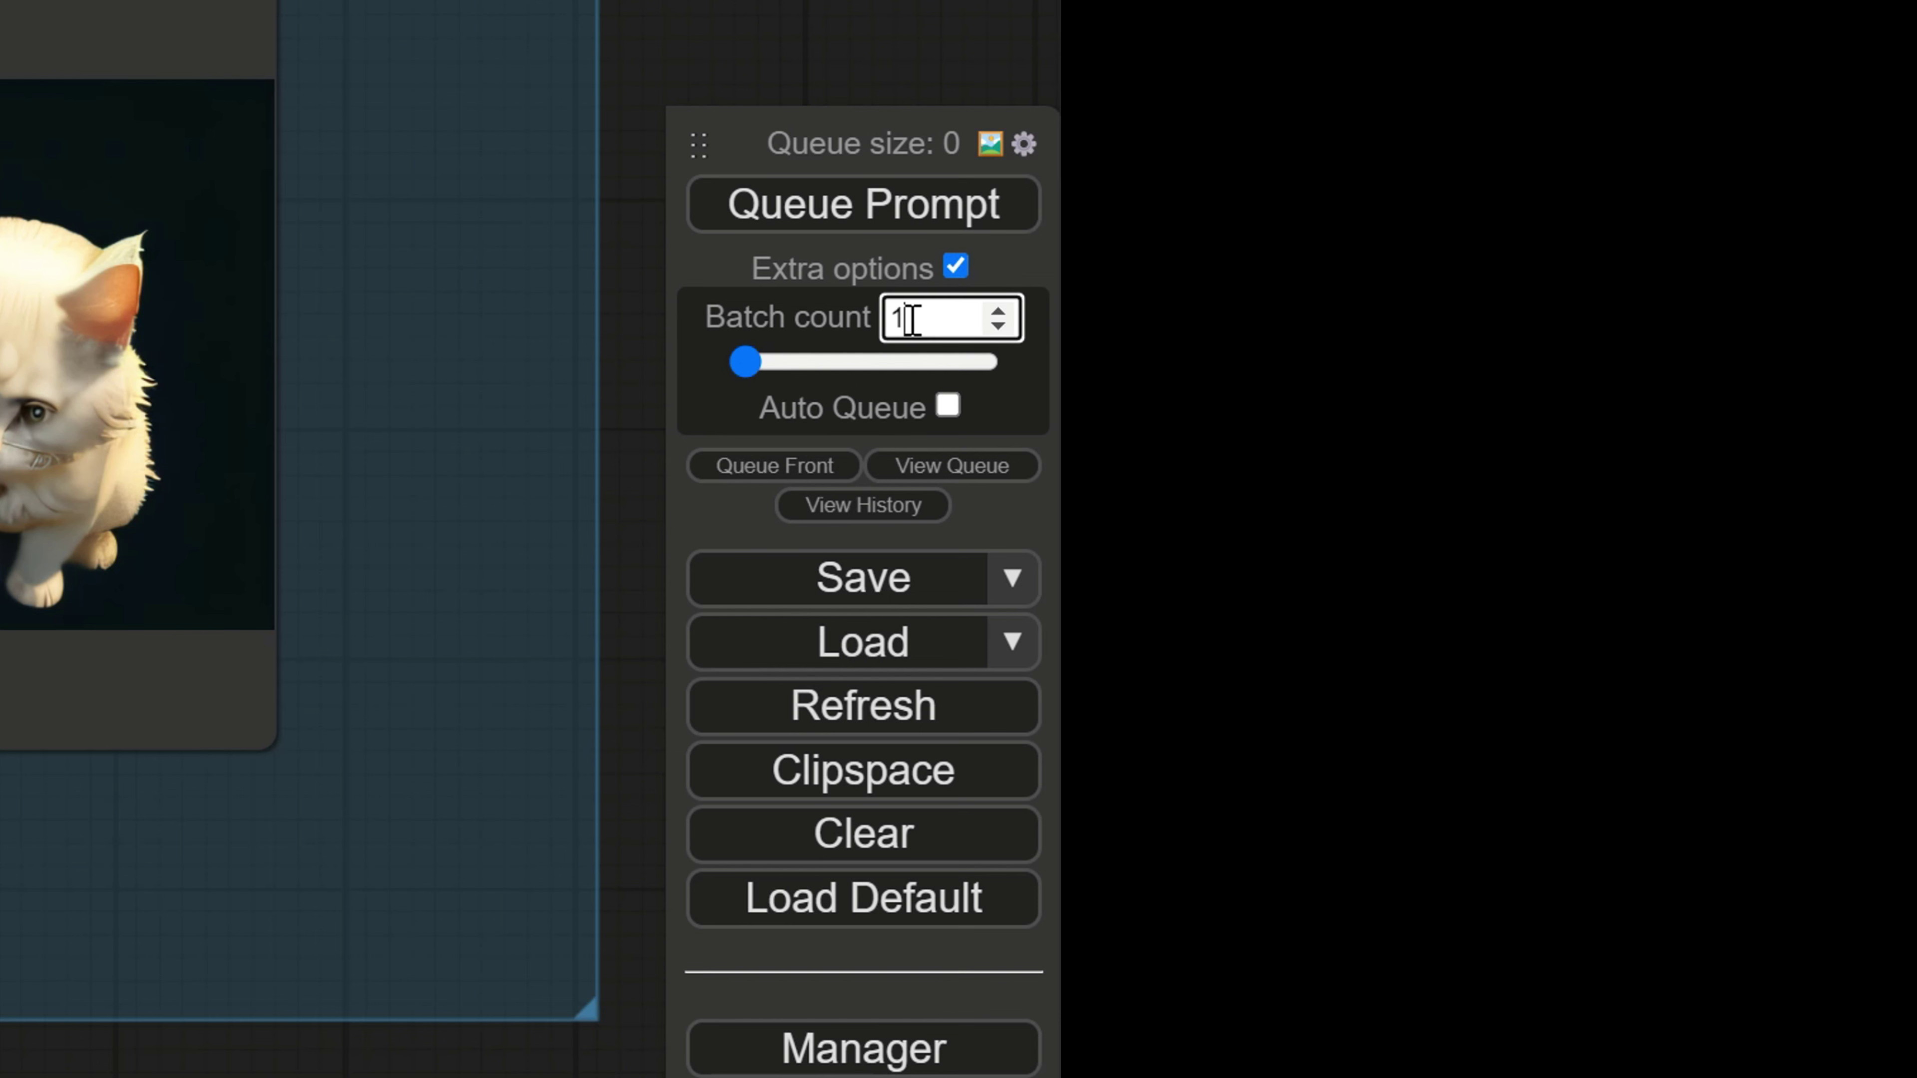
{"action": "type", "text": "36"}
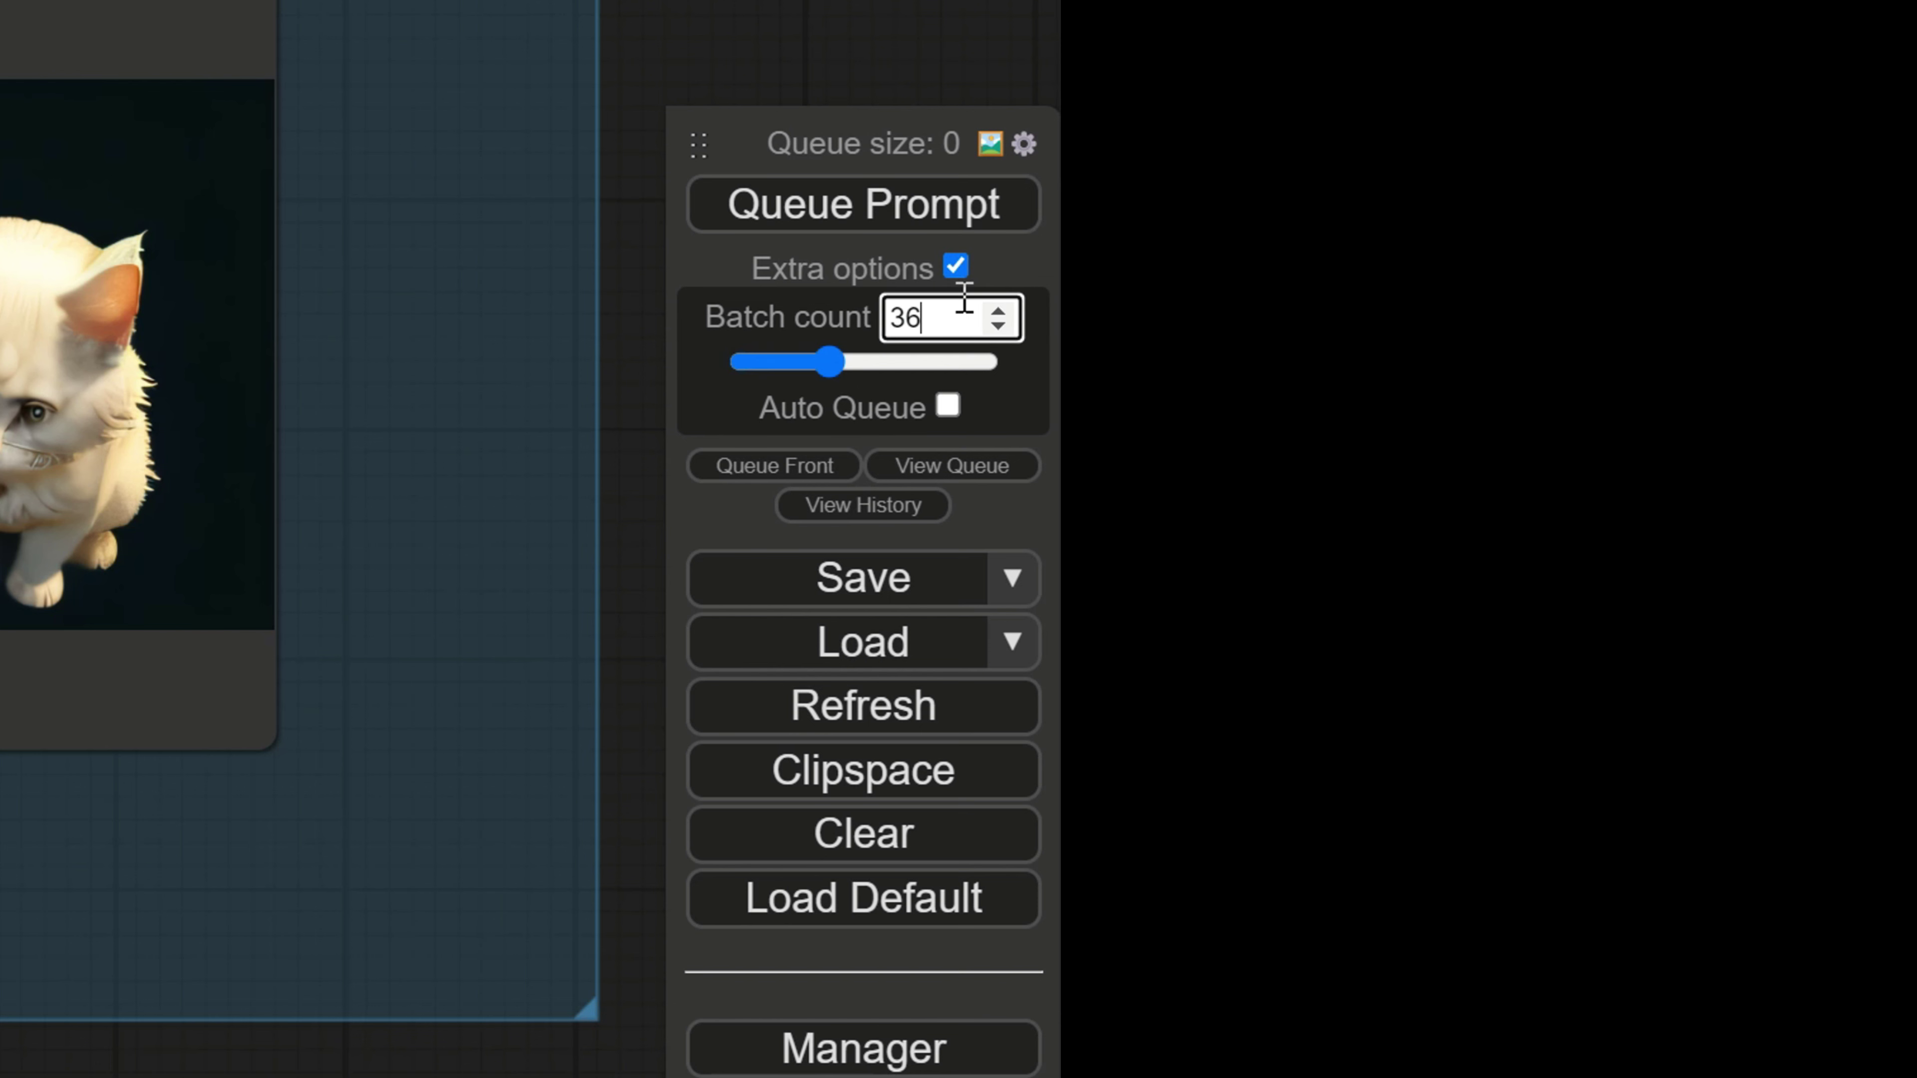
{"action": "left_click", "coordinate": [876, 219]}
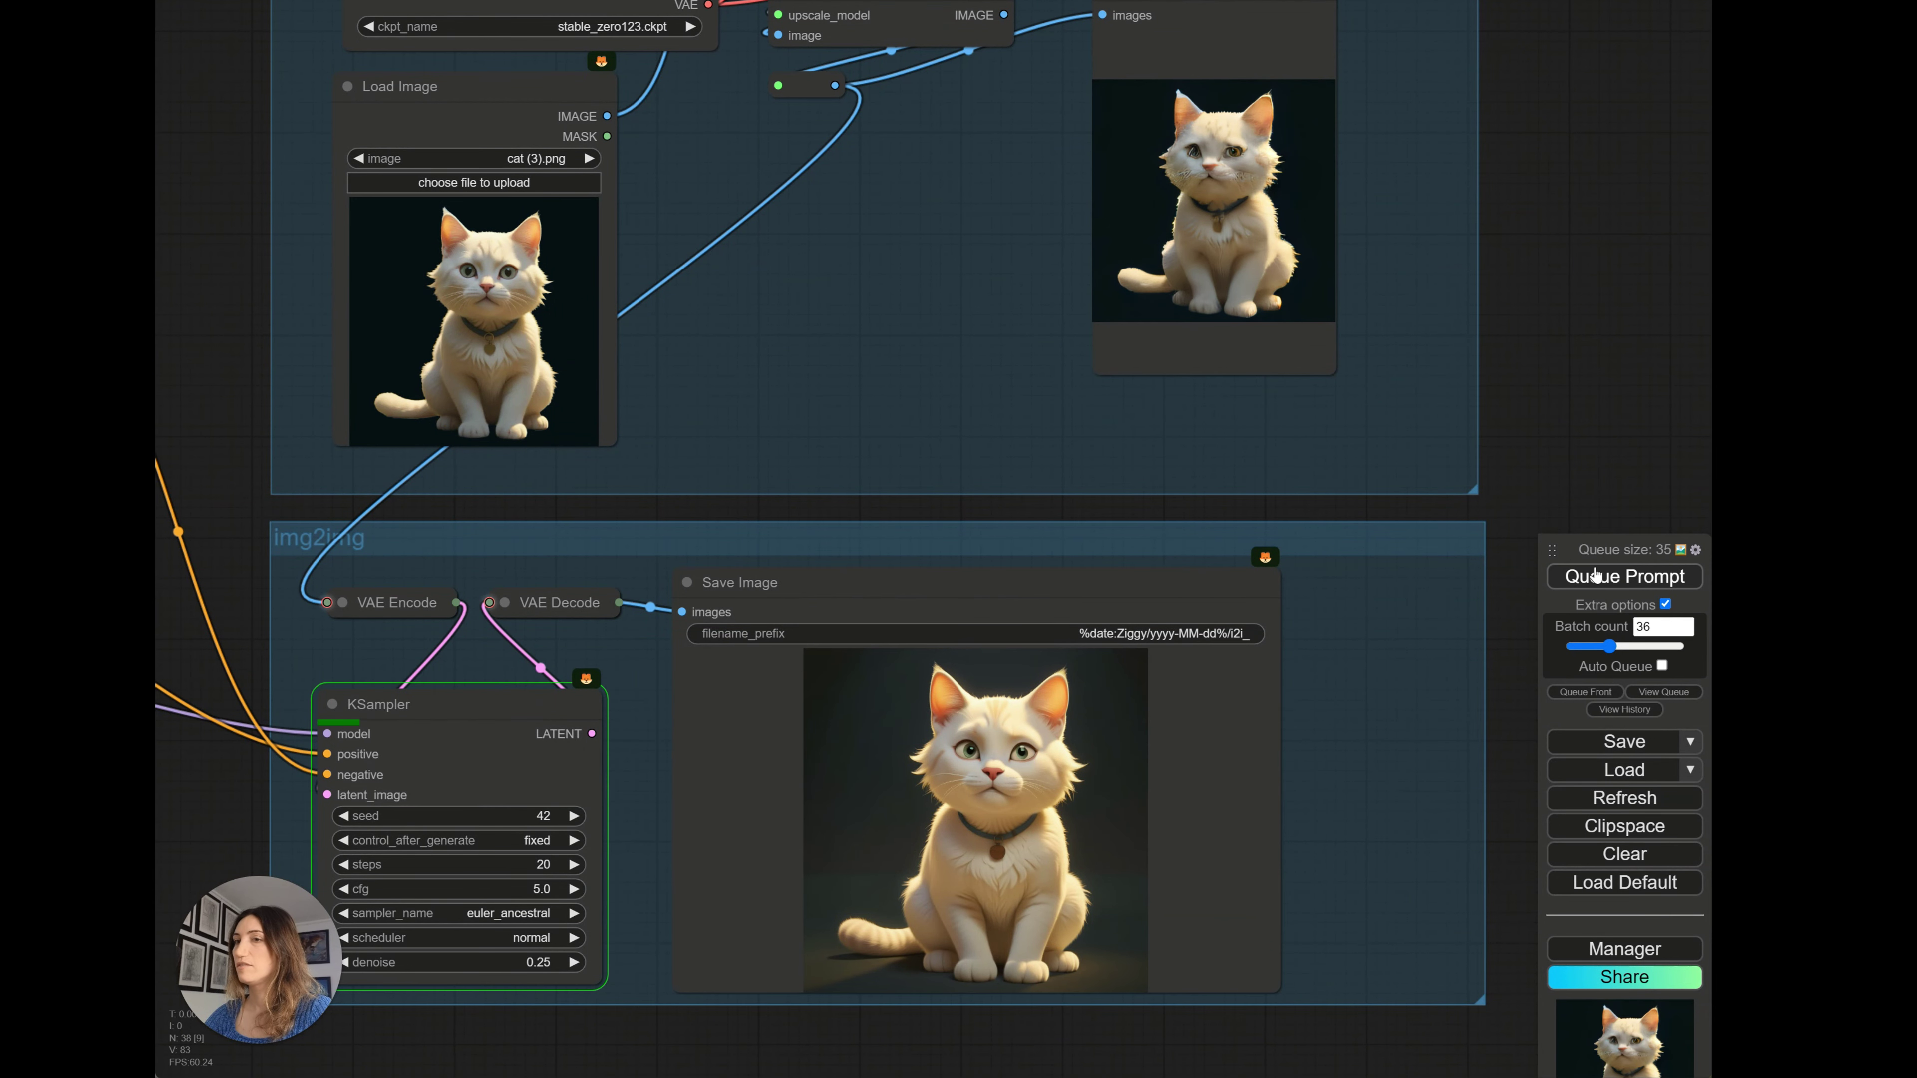